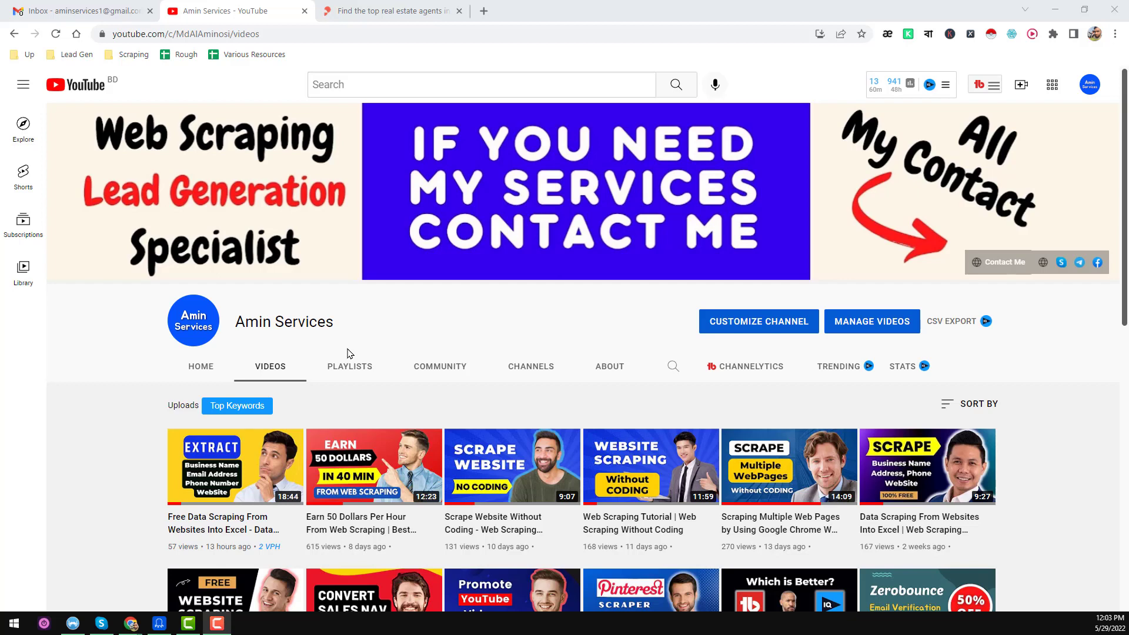
- Look through the uploaded videos on the Amin Services YouTube channel and return to the start of the page
left_click(400, 345)
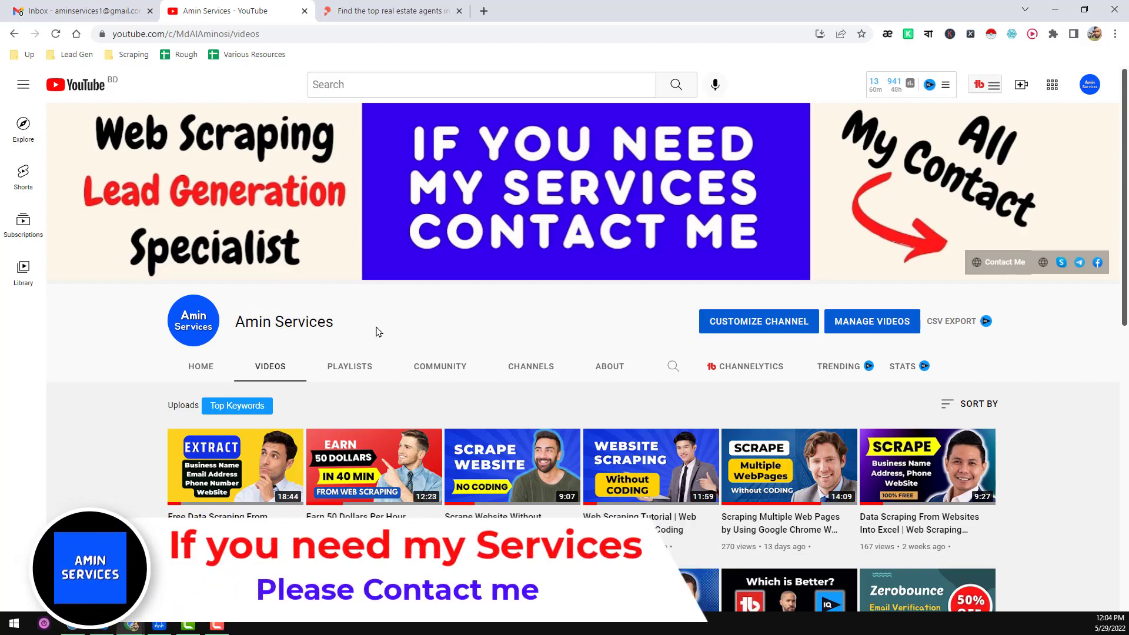
scroll(520, 403, "down", 4)
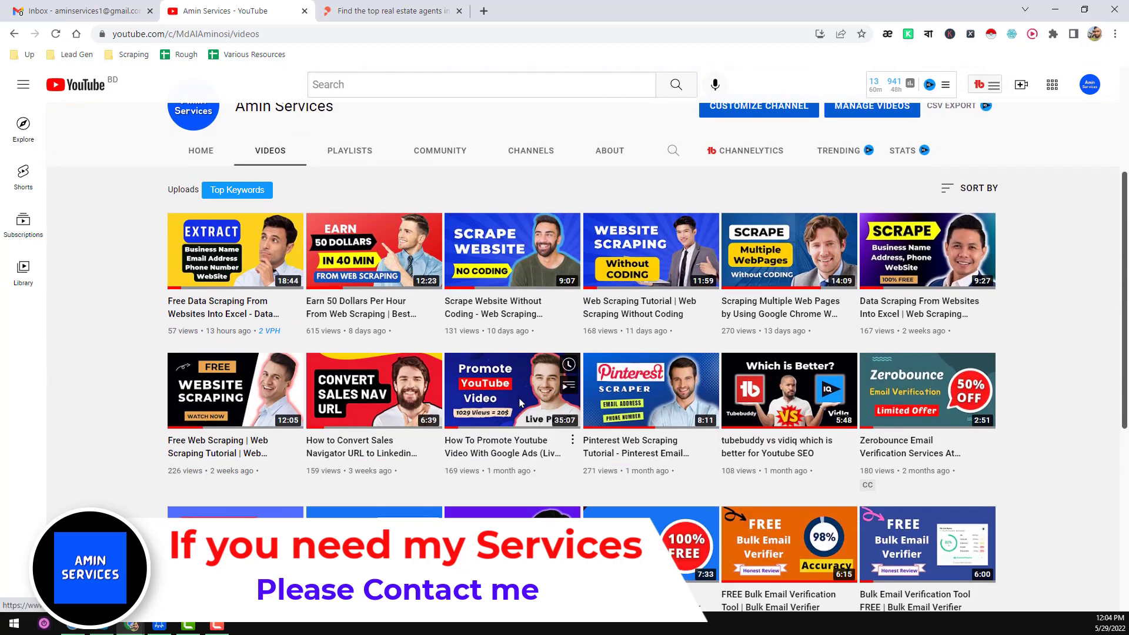
scroll(520, 402, "down", 2)
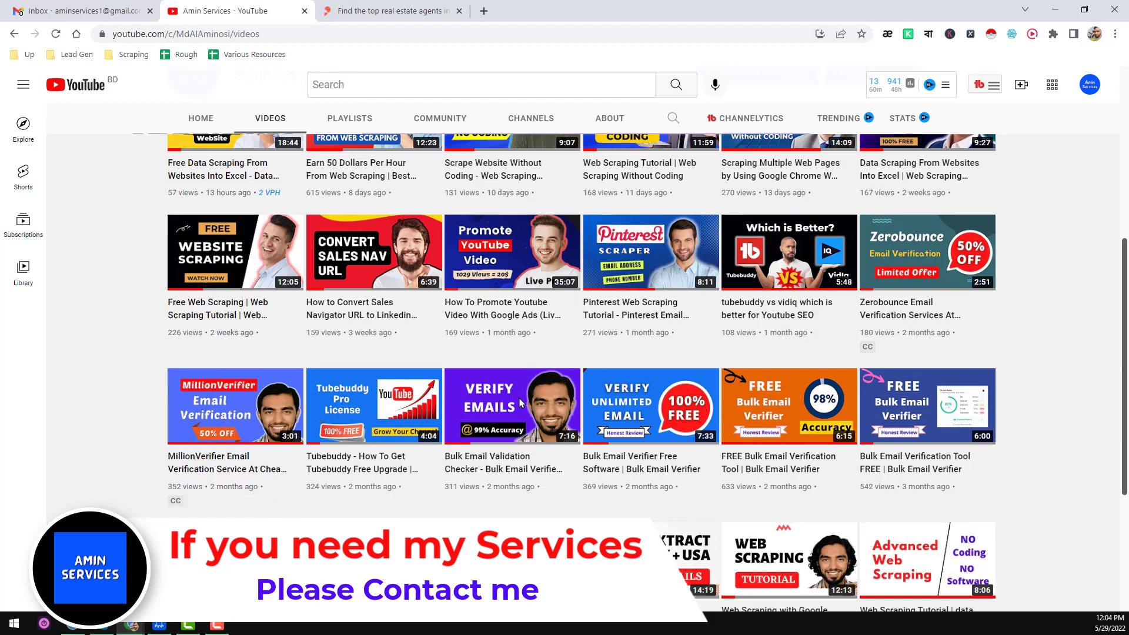
scroll(520, 398, "down", 3)
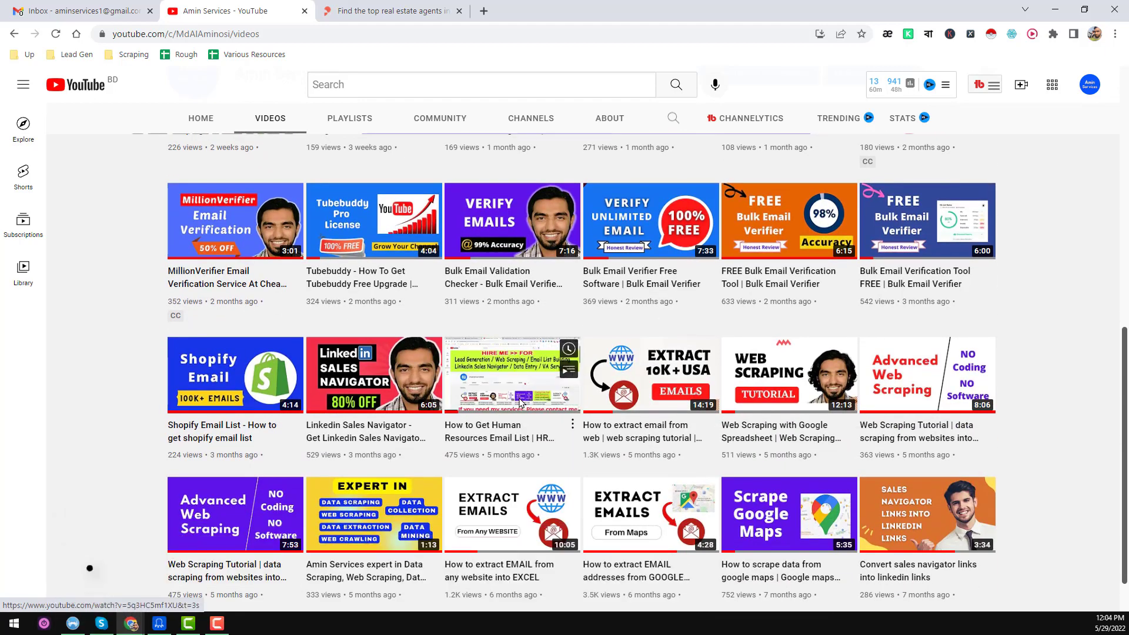
scroll(518, 403, "down", 1)
scroll(512, 406, "down", 4)
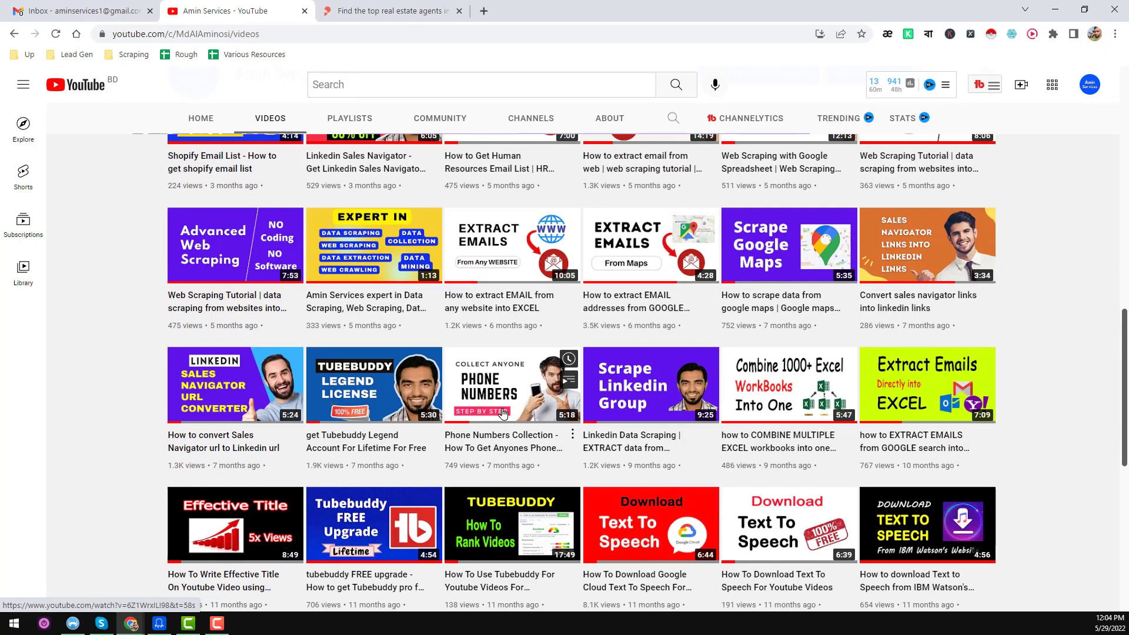
scroll(503, 413, "down", 3)
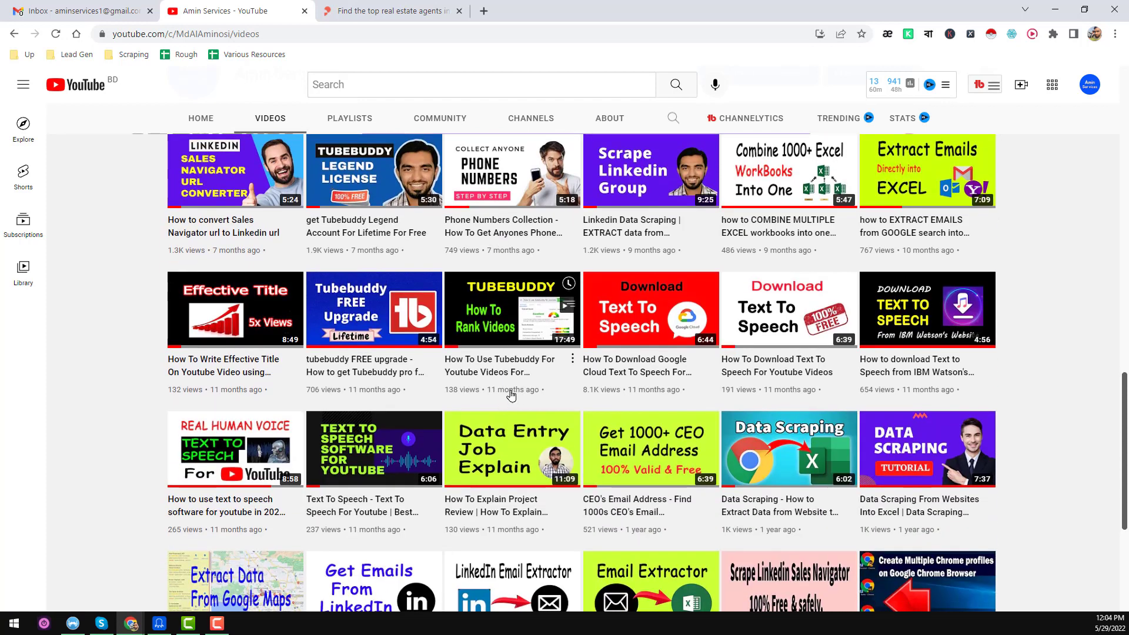
scroll(494, 391, "down", 2)
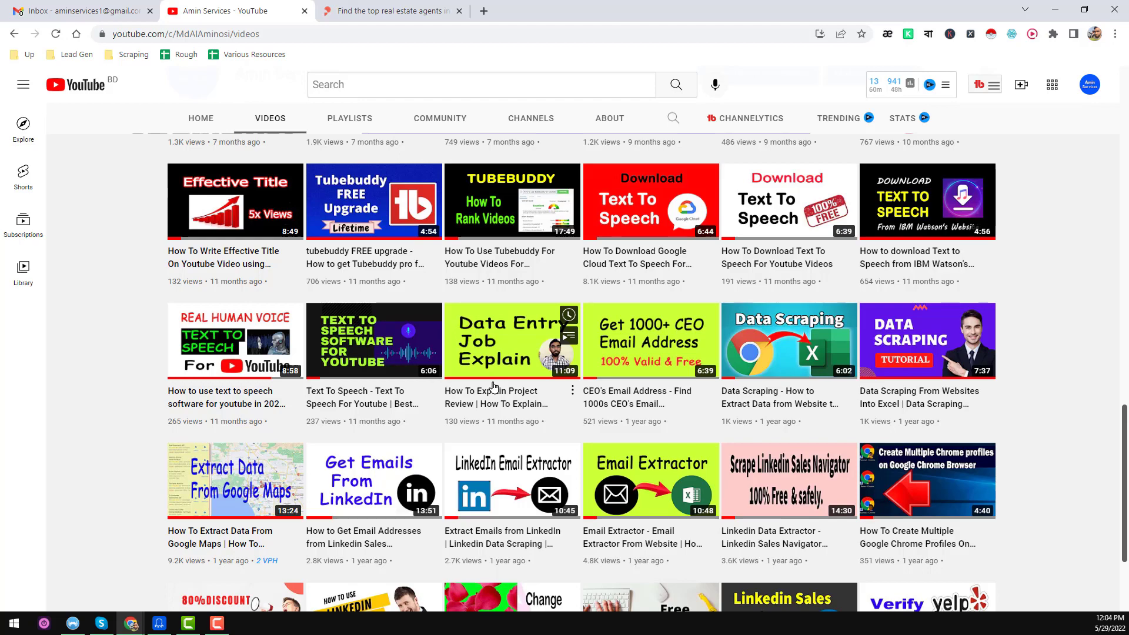
scroll(494, 386, "down", 3)
scroll(494, 386, "down", 2)
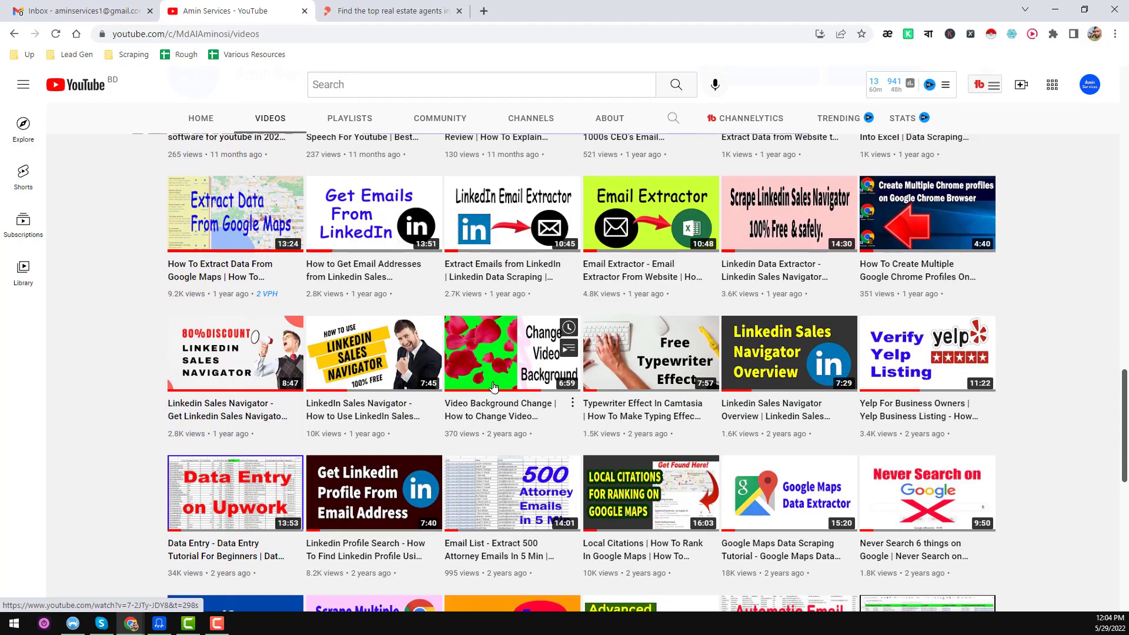
scroll(494, 386, "down", 1)
scroll(494, 386, "down", 3)
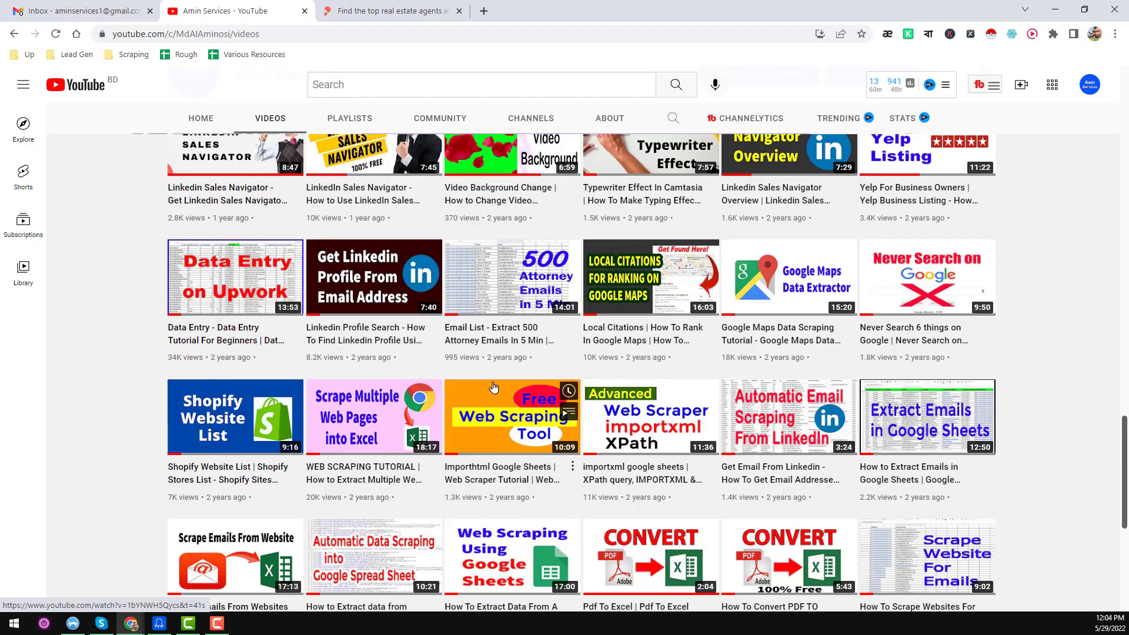
scroll(494, 387, "up", 6)
scroll(494, 386, "up", 20)
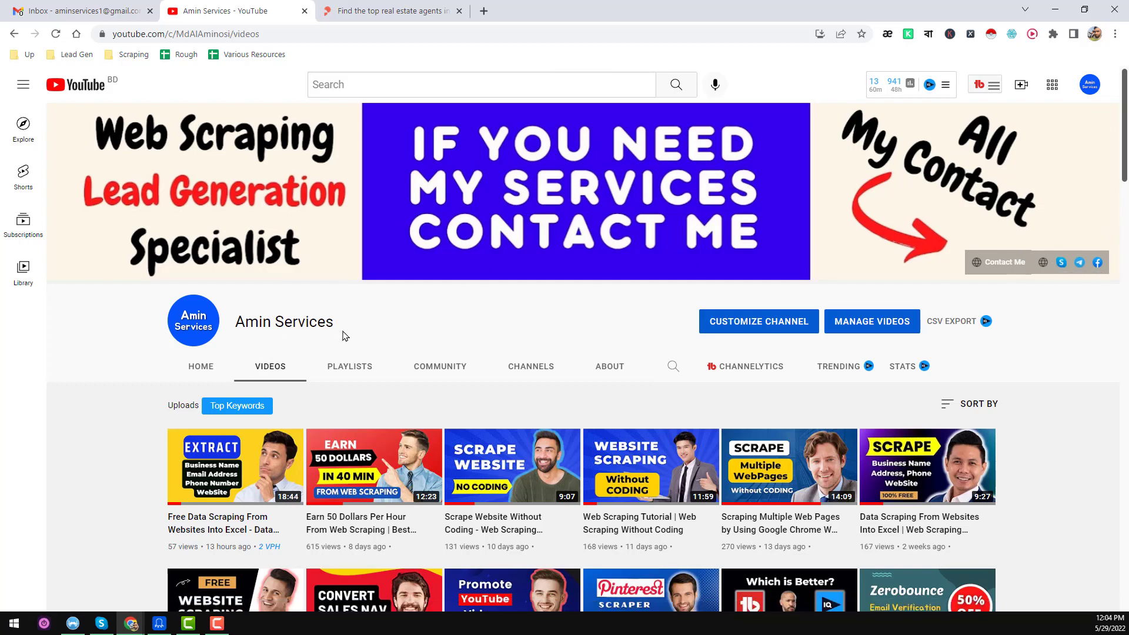
- Switch to the Property Finder agent search and examine the agent cards and the page navigation on results page 1
left_click(429, 11)
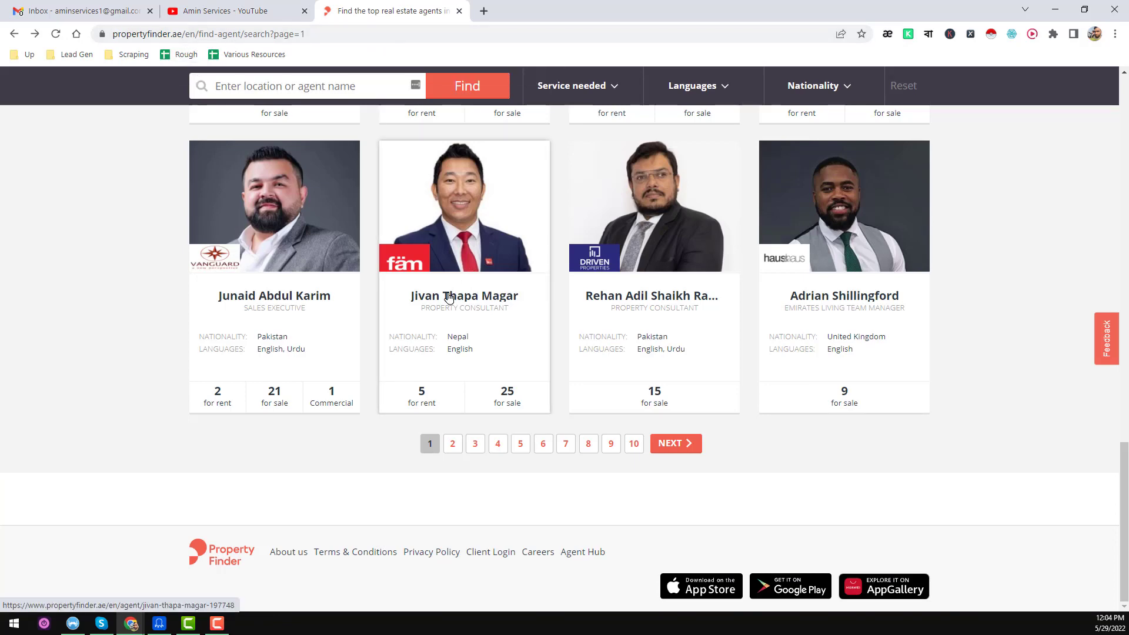
scroll(448, 297, "up", 20)
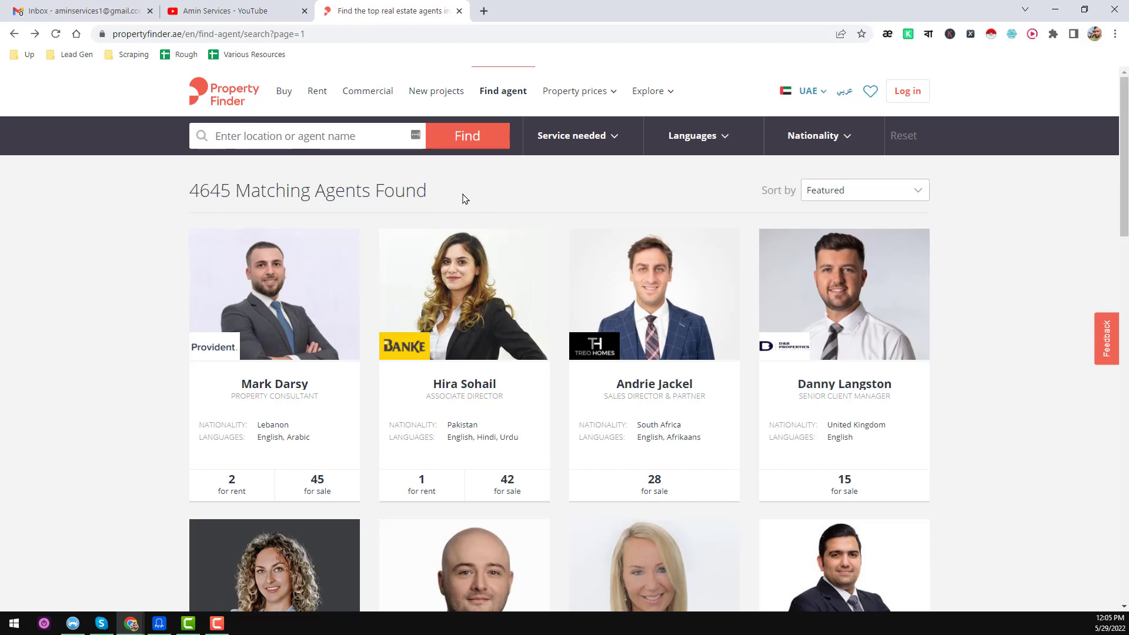
scroll(569, 327, "down", 3)
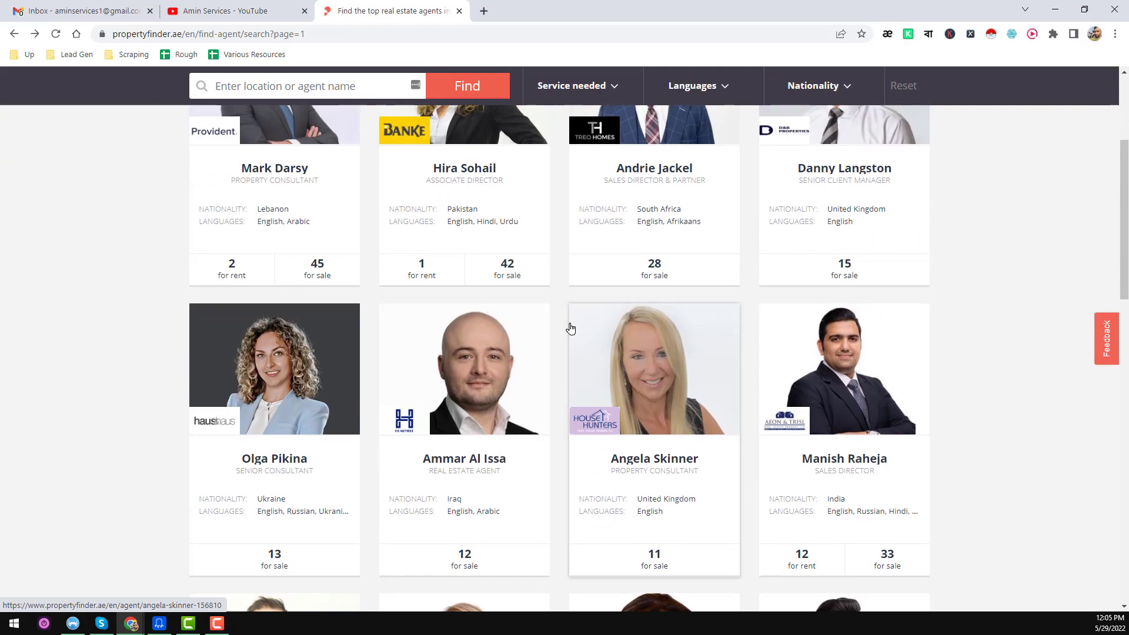
scroll(570, 328, "down", 12)
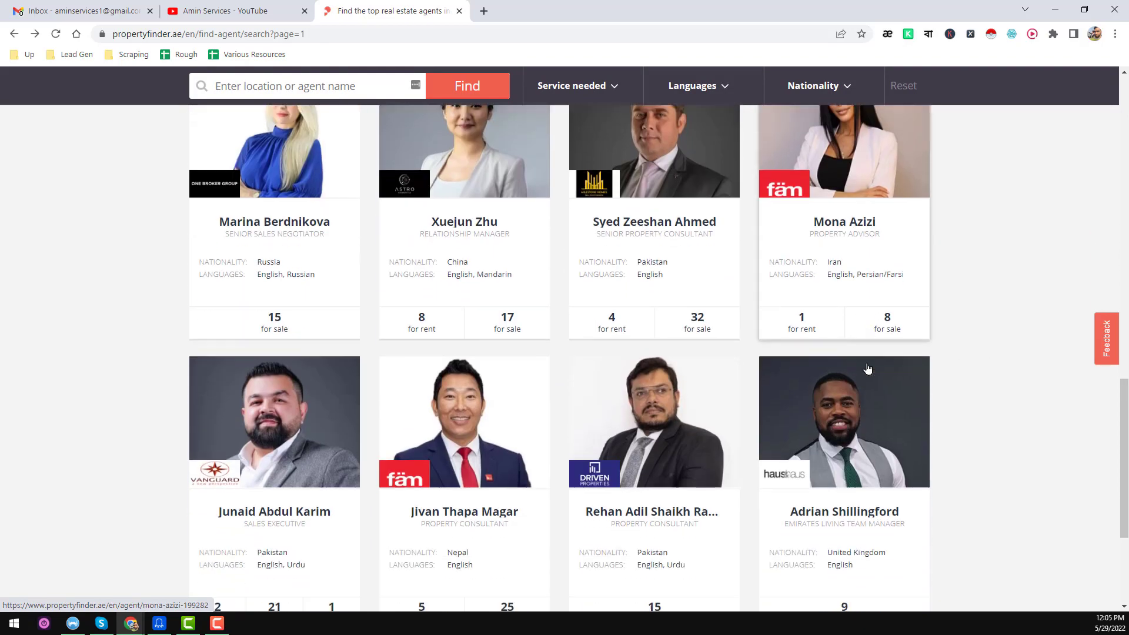
scroll(823, 373, "down", 3)
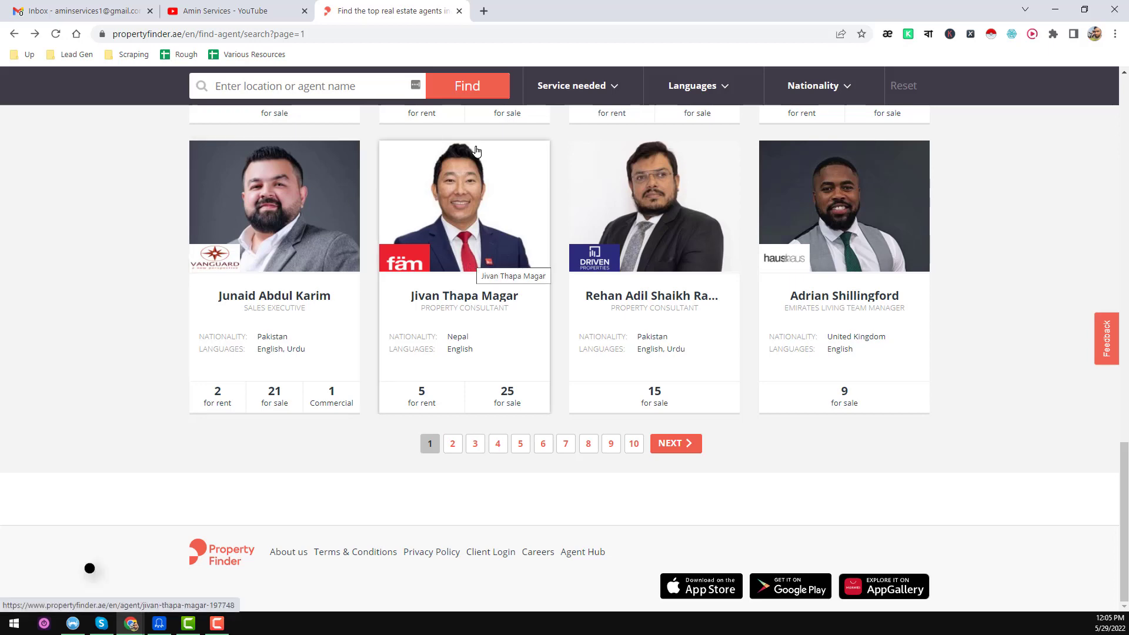
left_click(276, 10)
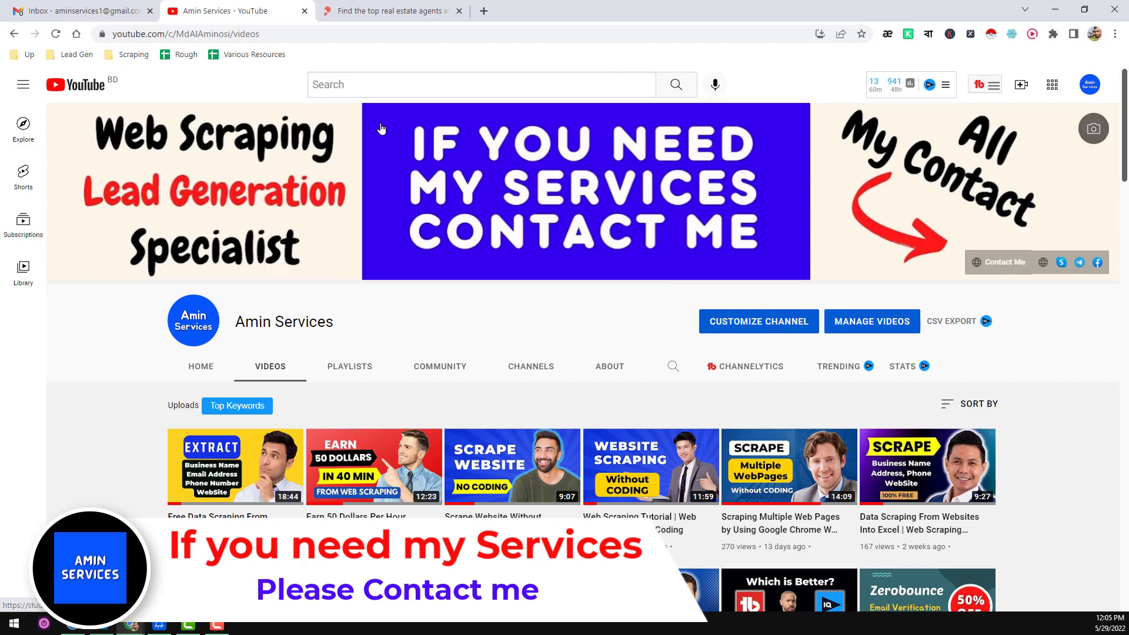
left_click(392, 12)
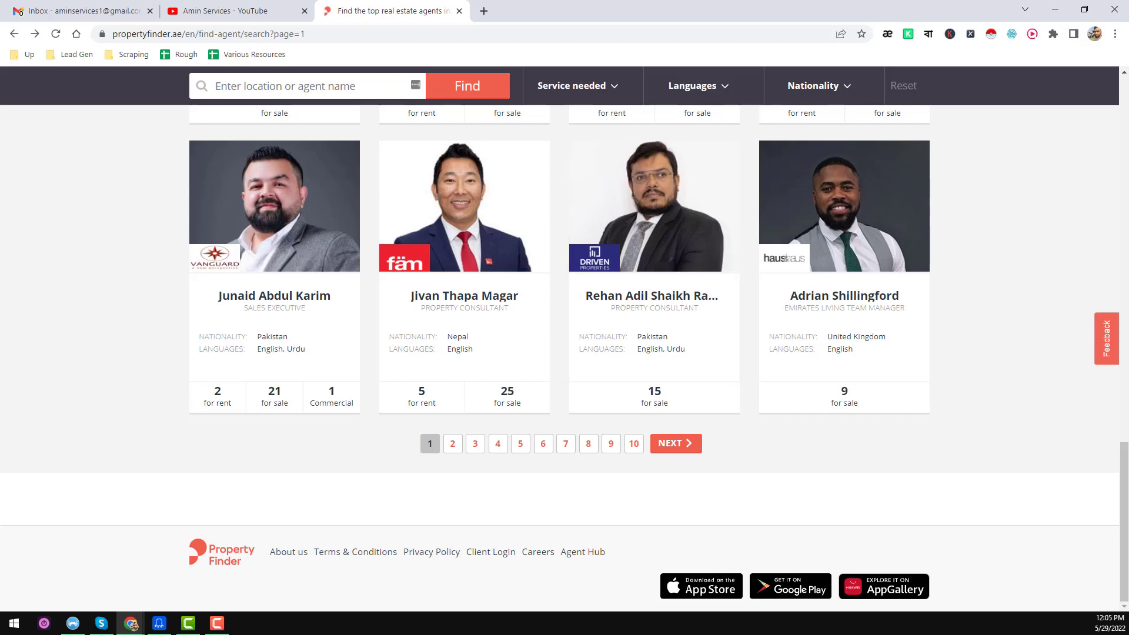
- Switch to Octoparse and maximize its window
left_click(160, 623)
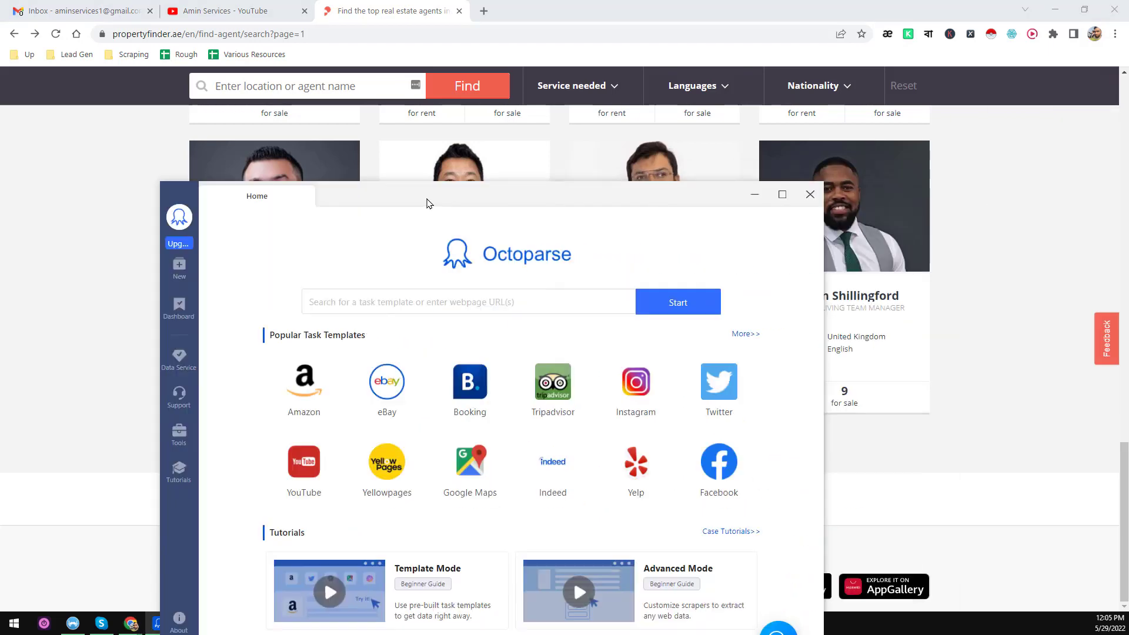
left_click(764, 189)
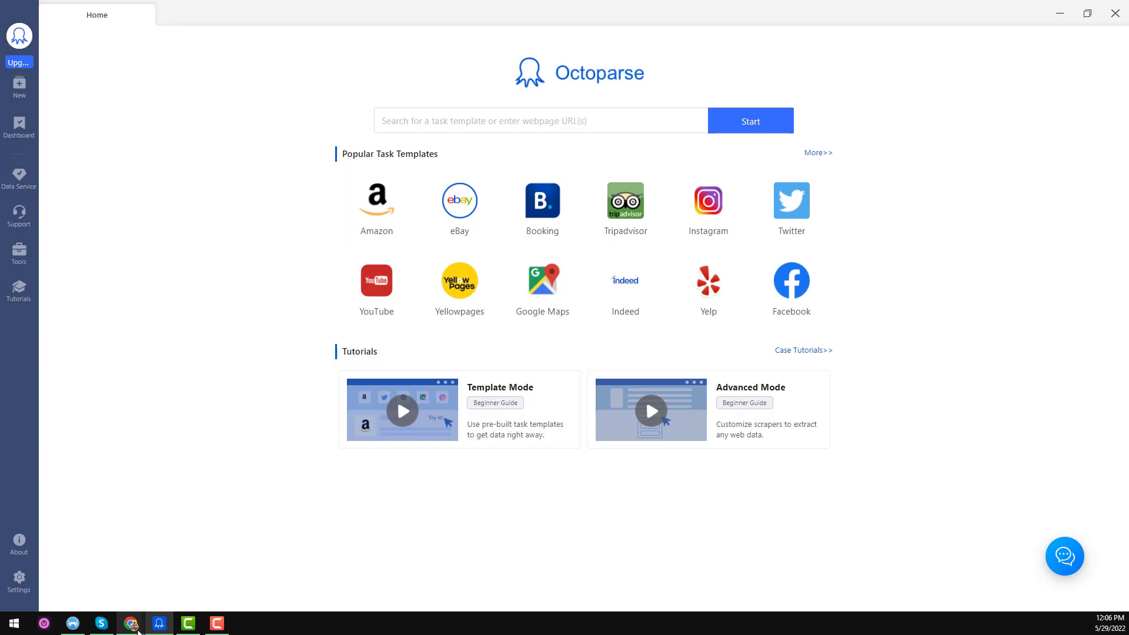
- Return to the Property Finder agent search in Chrome and open results pages 2 and 3, examining the page number in each address
mouse_move(136, 626)
left_click(88, 581)
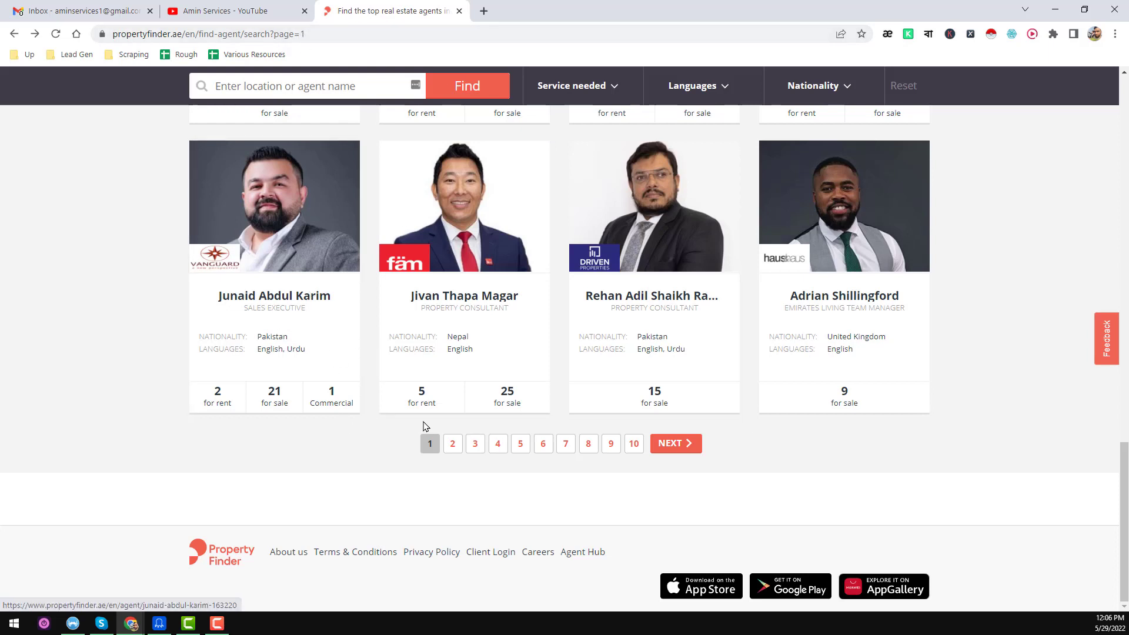
left_click(454, 446)
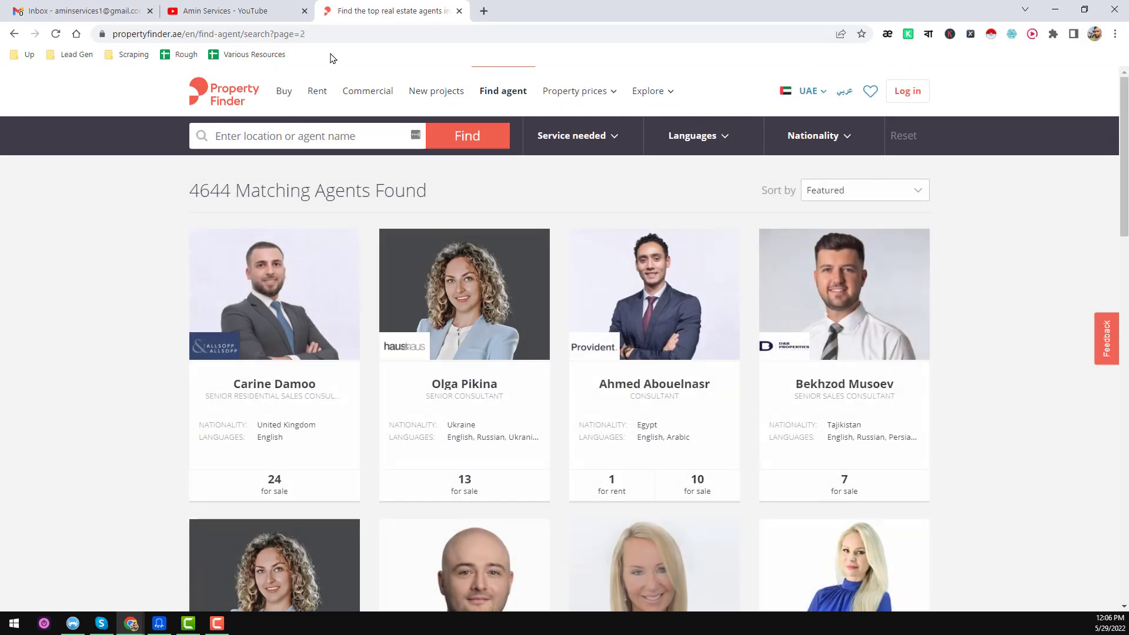
scroll(491, 347, "down", 12)
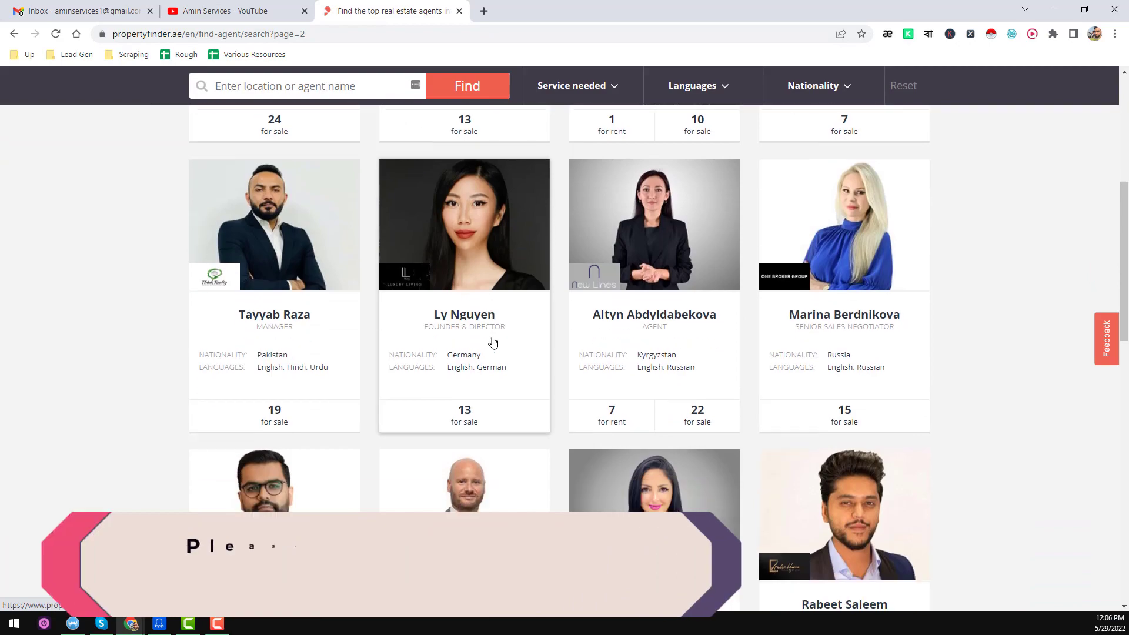
scroll(486, 362, "down", 13)
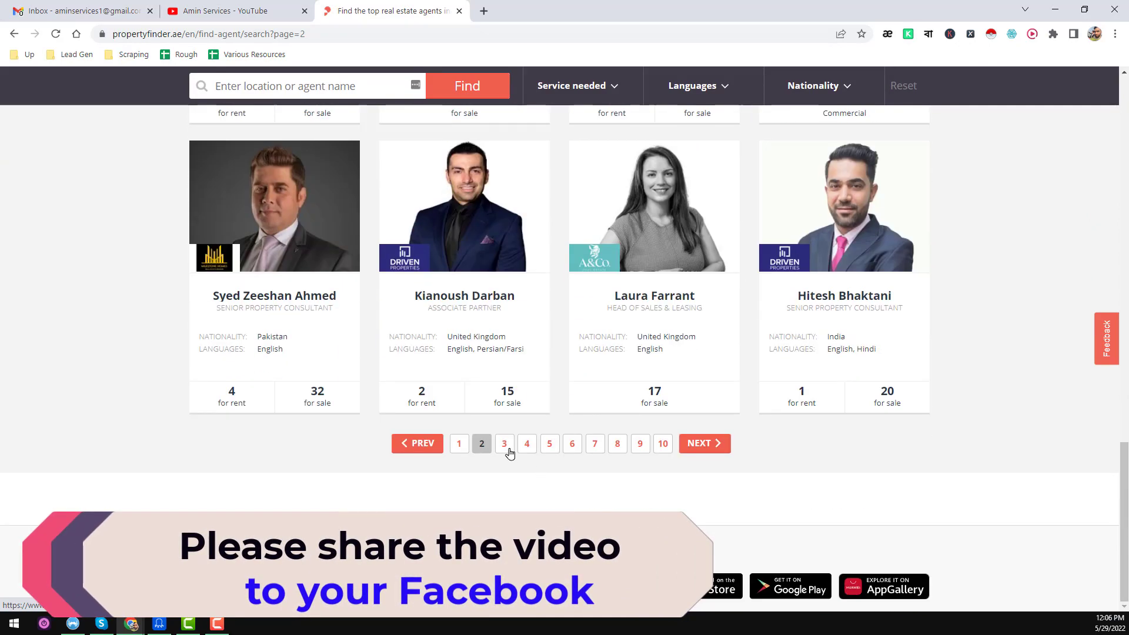
left_click(505, 444)
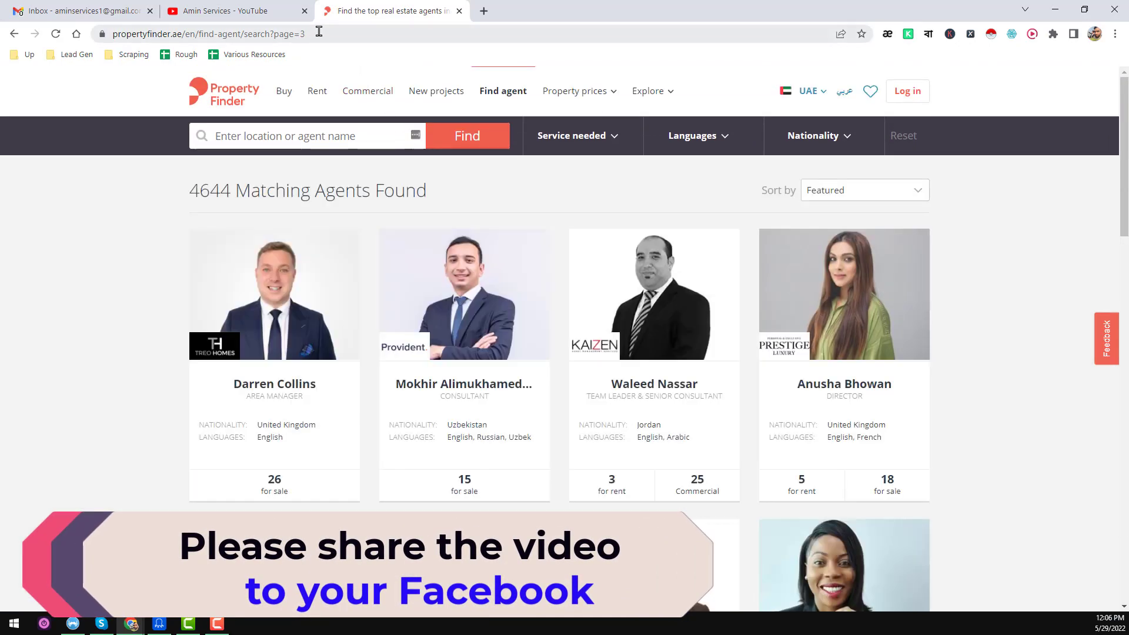
left_click(325, 34)
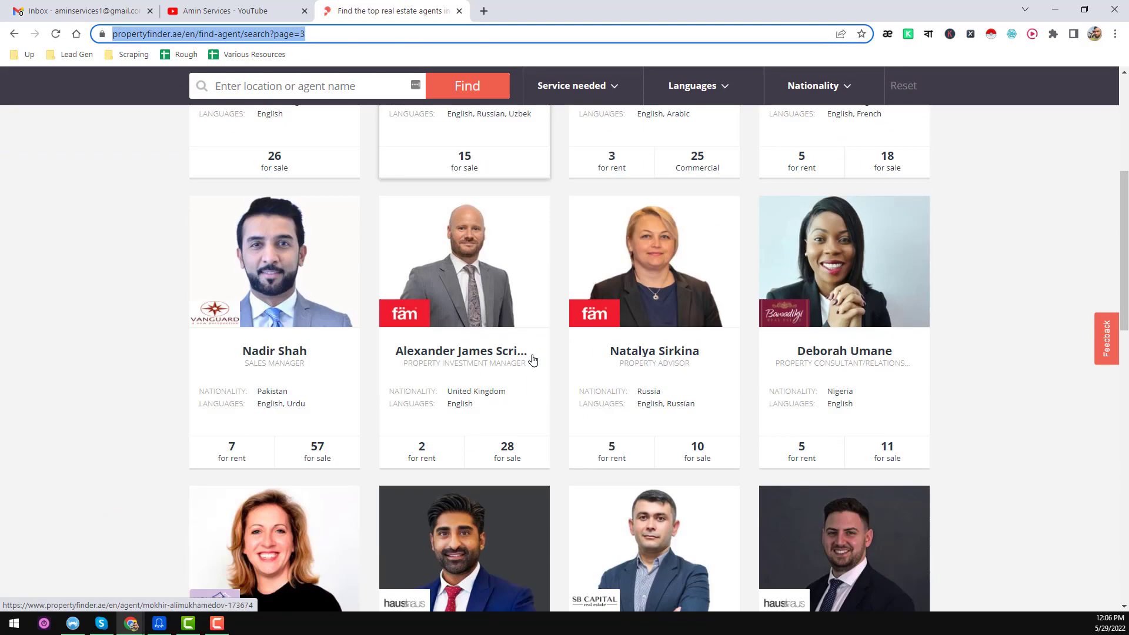
scroll(531, 356, "down", 20)
scroll(534, 381, "down", 1)
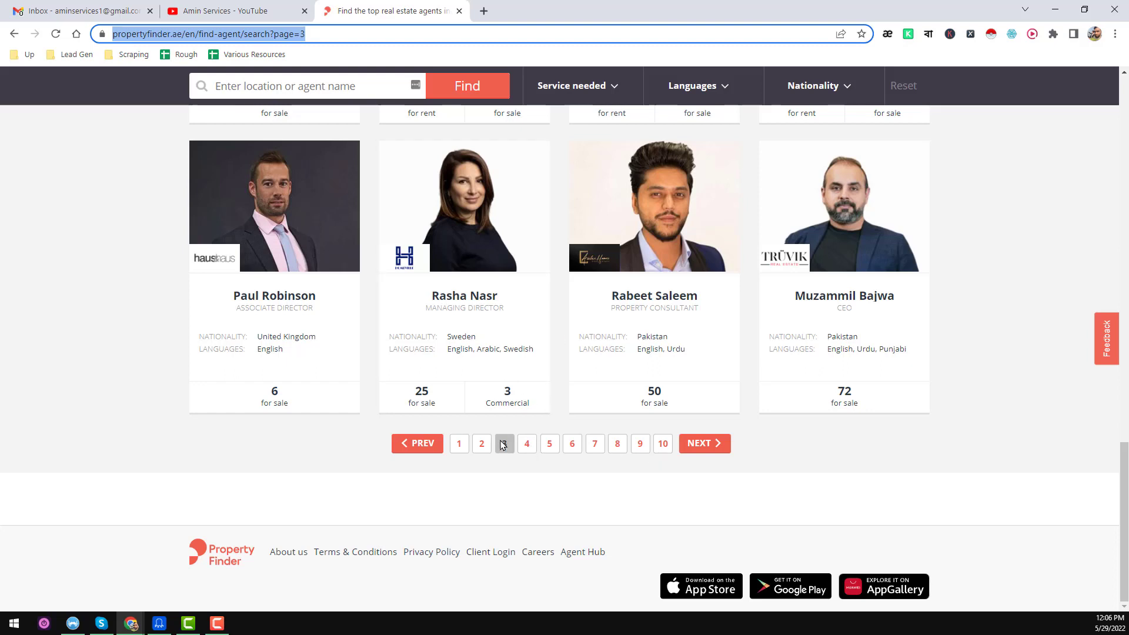
- Go back to results page 1 of the agent search and examine its address and listings
left_click(459, 449)
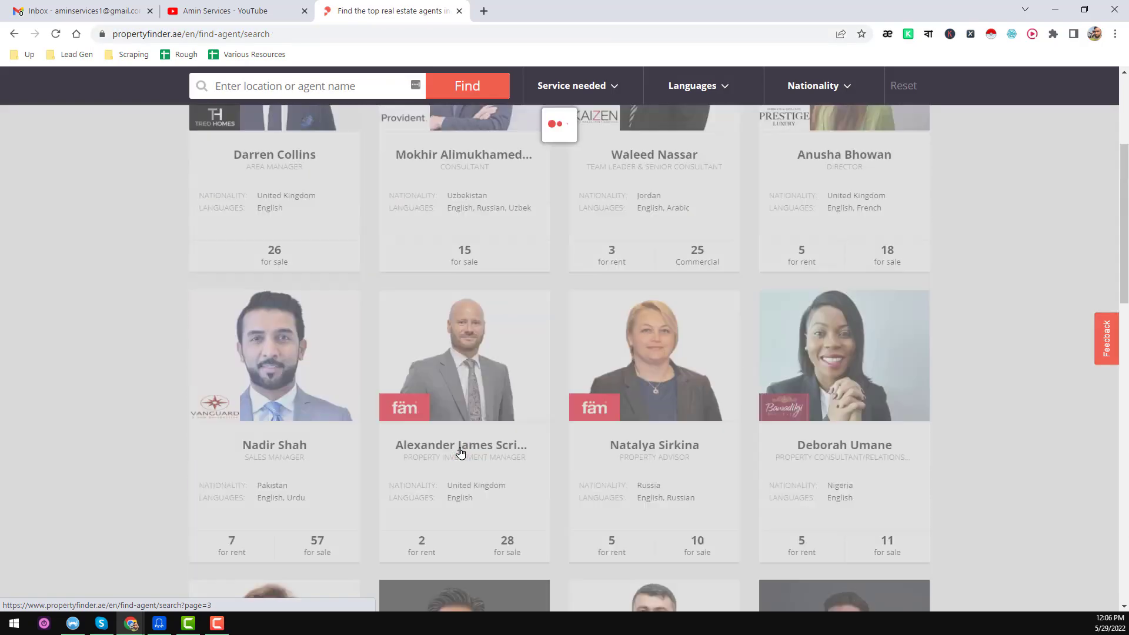
scroll(500, 328, "down", 12)
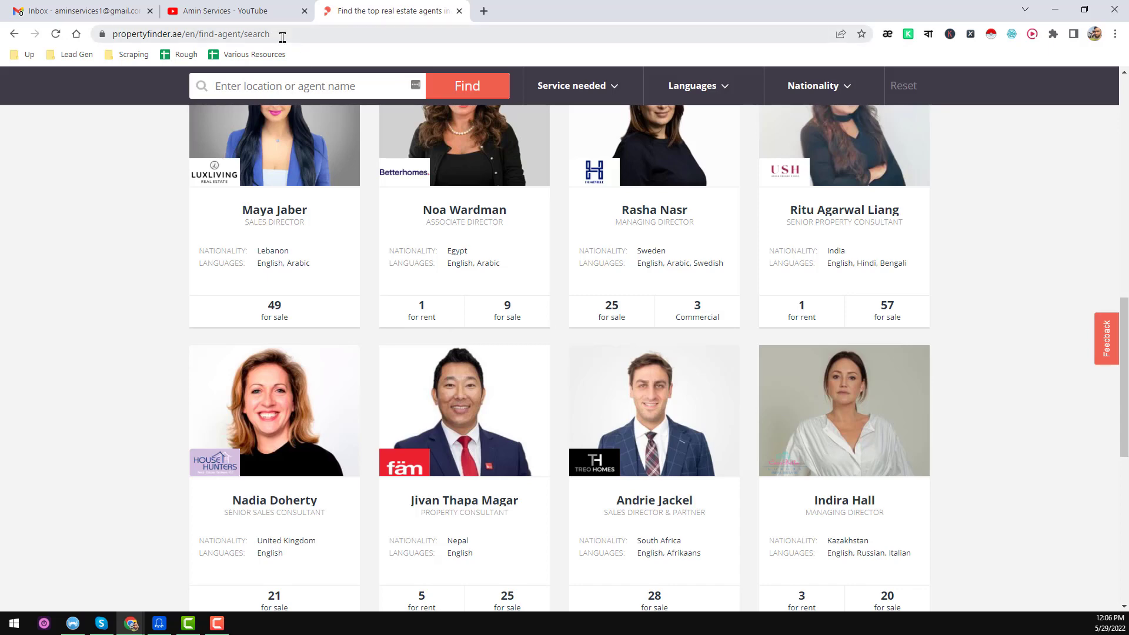
scroll(360, 202, "down", 8)
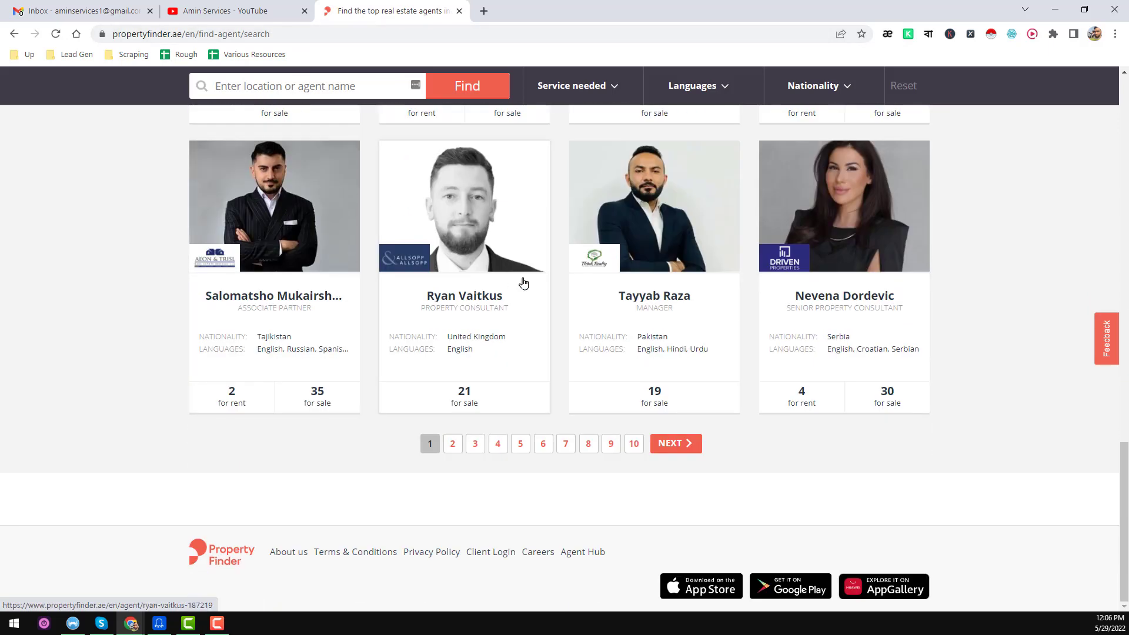
- Open results page 2 of the agent search, change its address to end in page=1 and load it
left_click(452, 444)
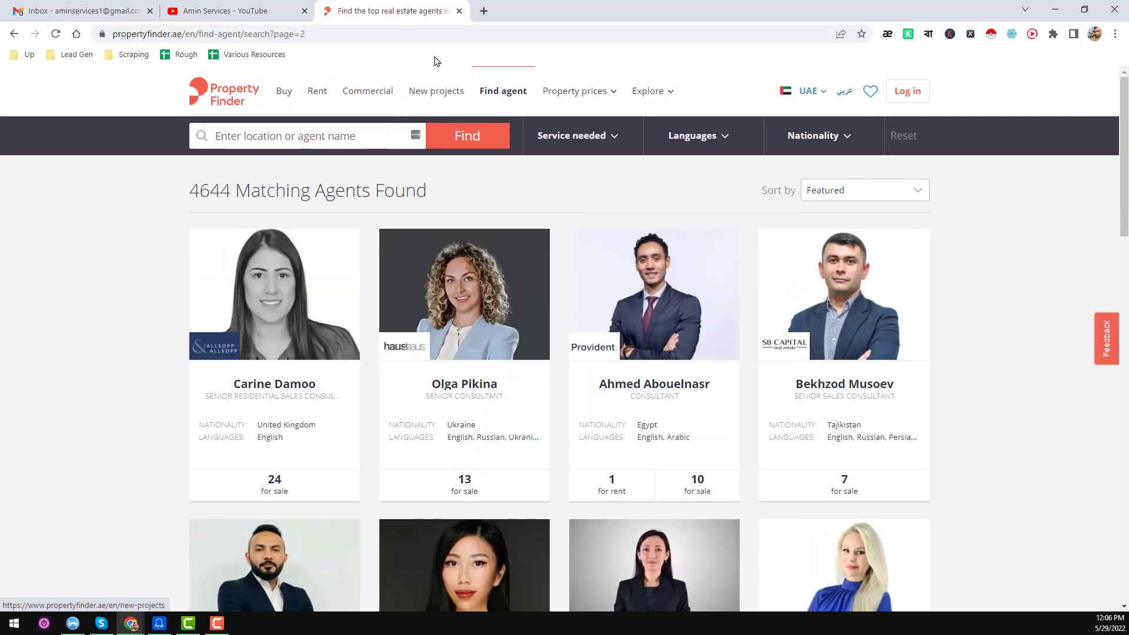
left_click(457, 36)
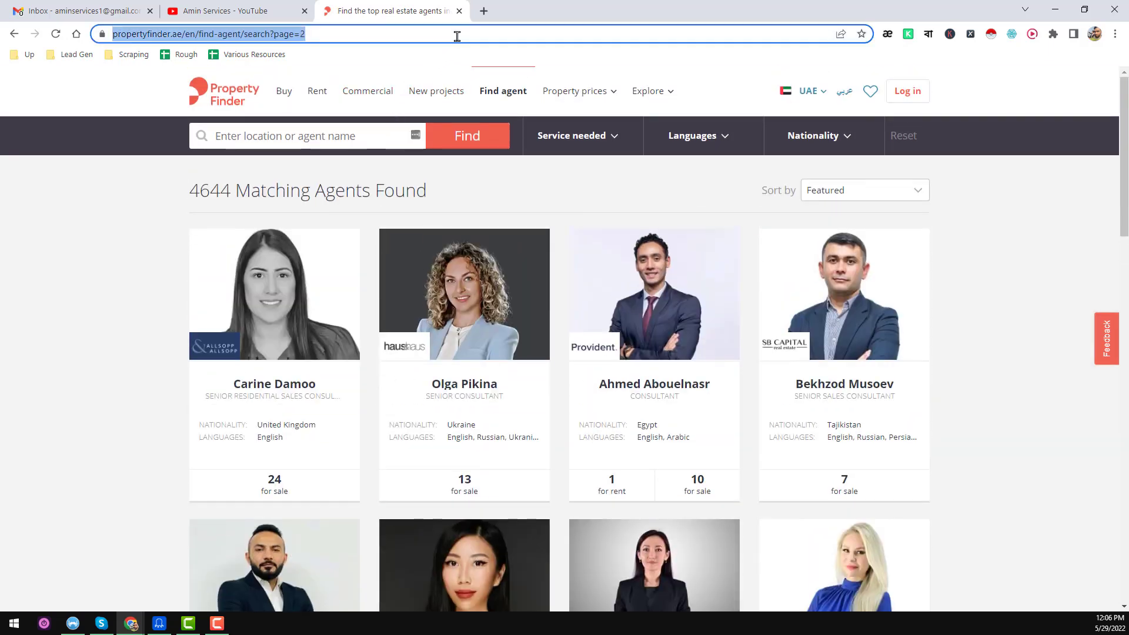
left_click(457, 37)
key("BackSpace")
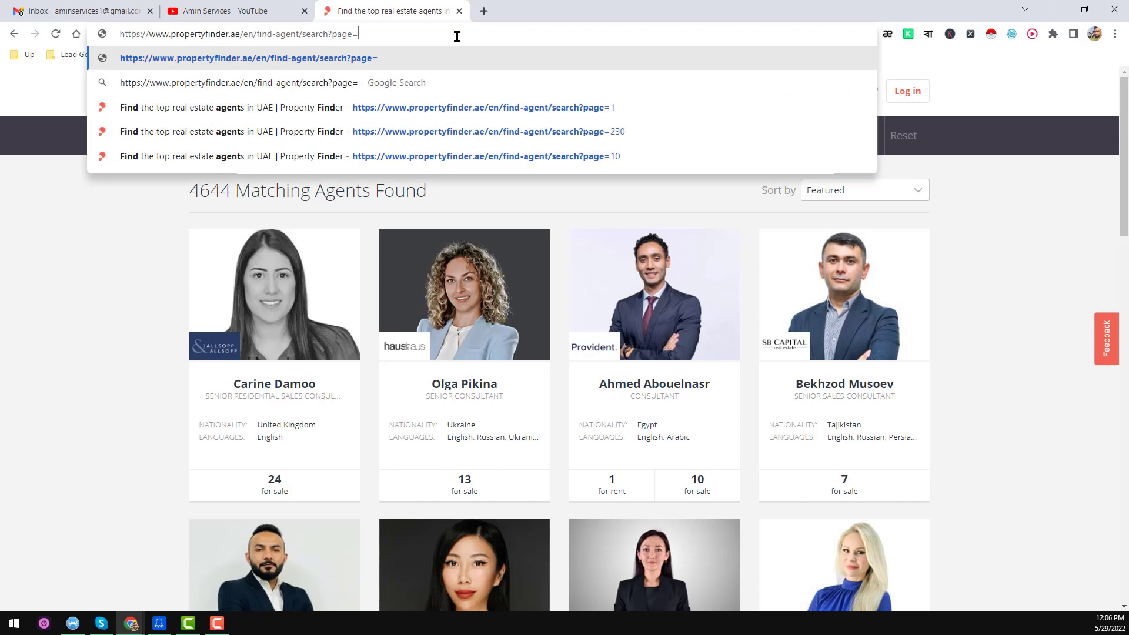
type("1")
key("Return")
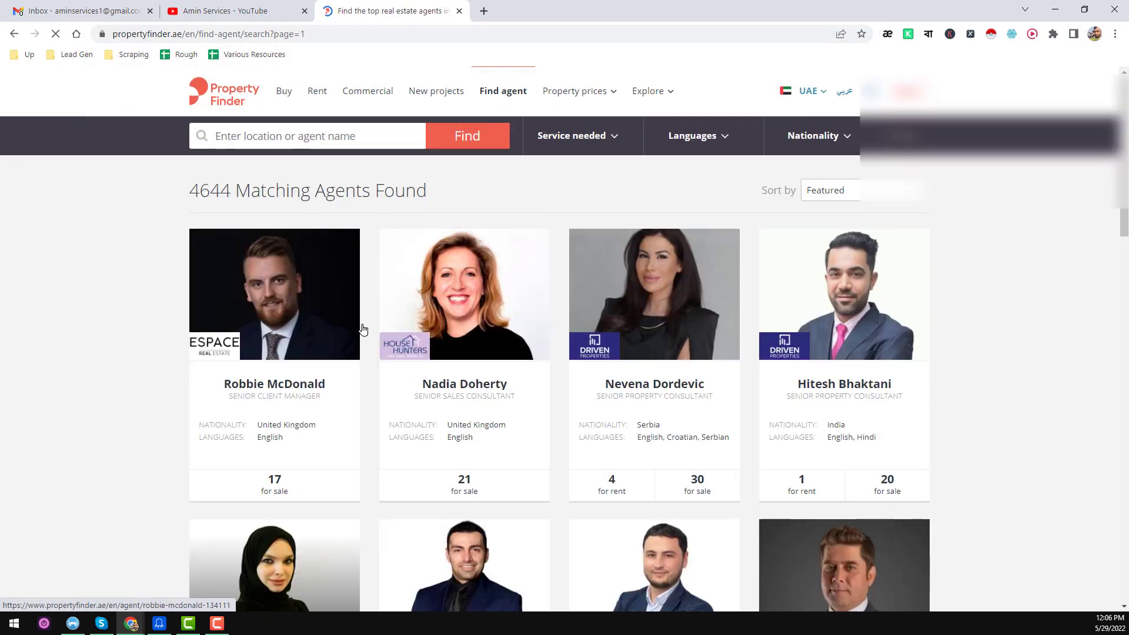
- Copy the full address of the agent search ending in page=1 and switch to Octoparse
left_click(426, 36)
key("ctrl+c")
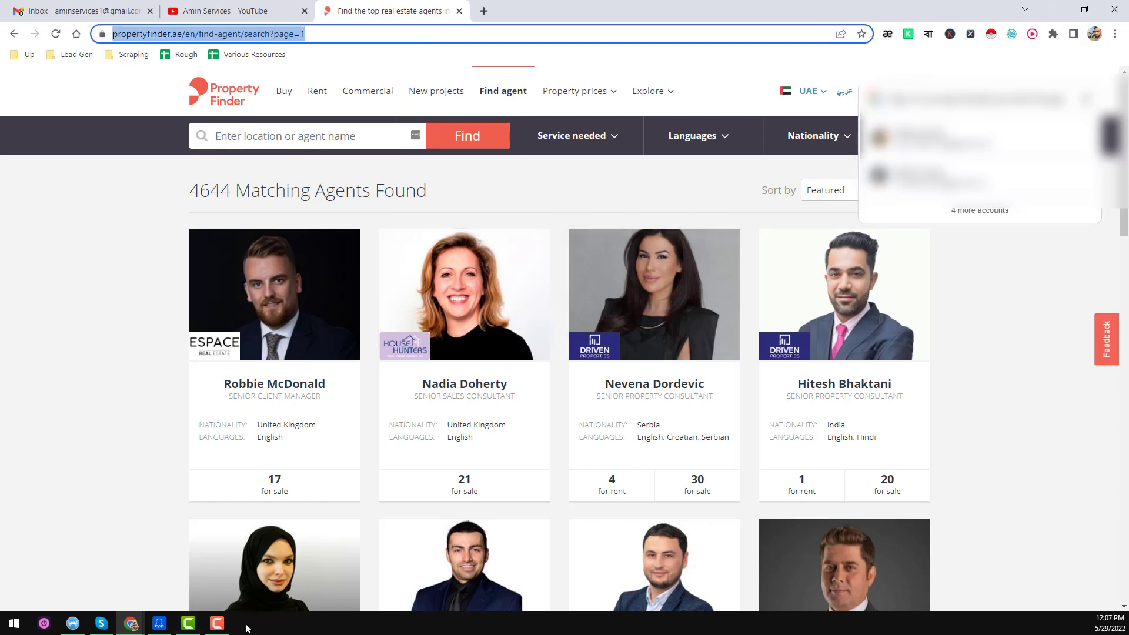
left_click(159, 623)
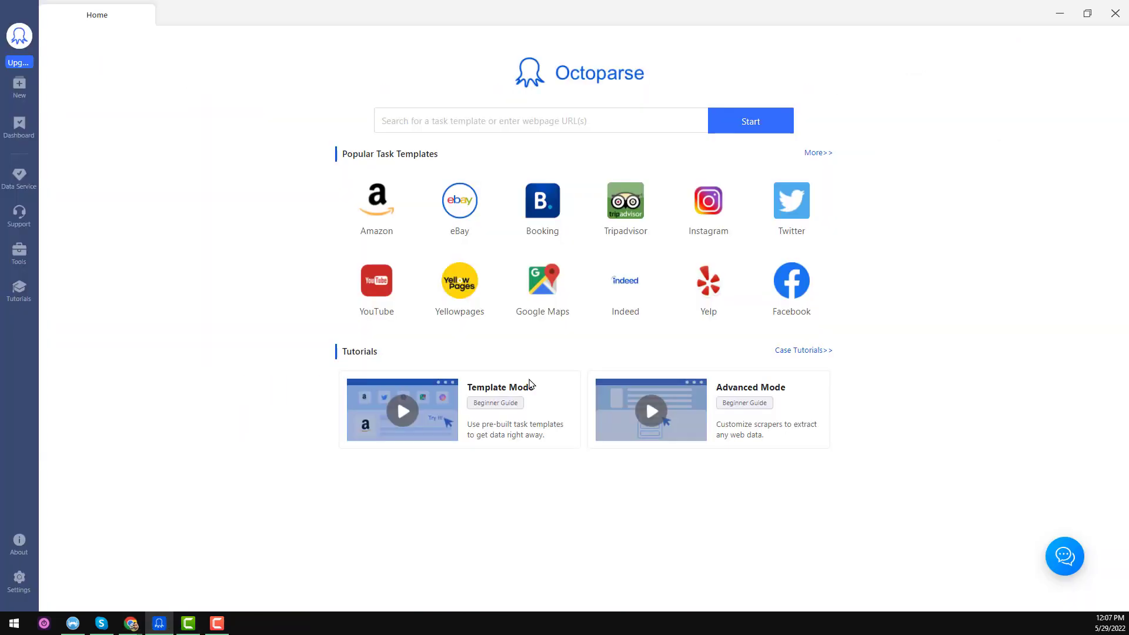
left_click(21, 90)
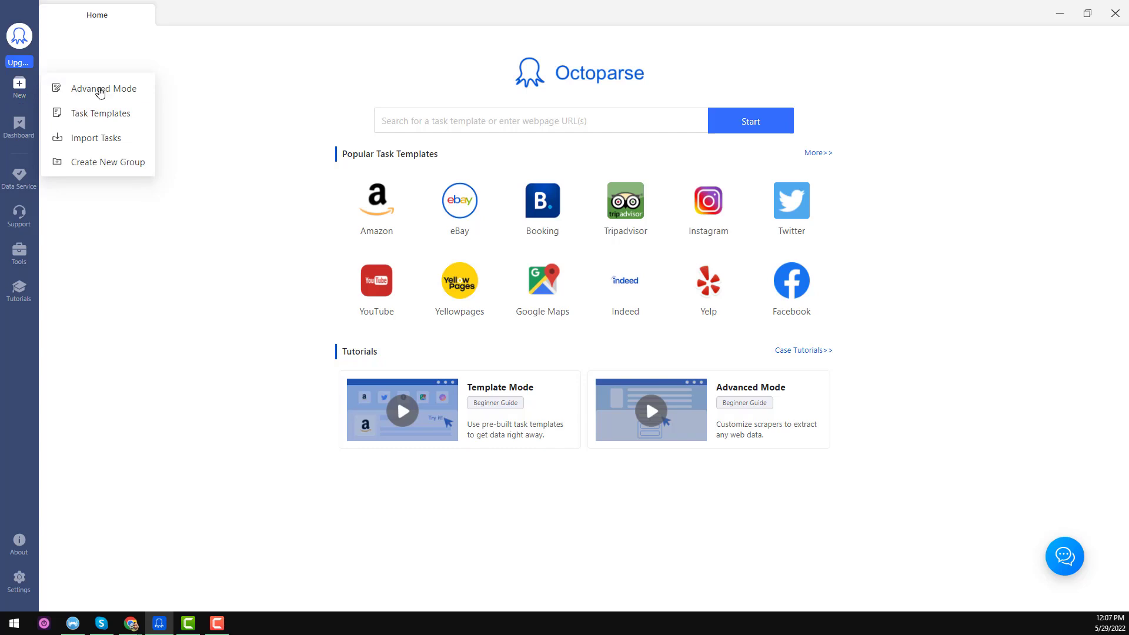
left_click(117, 93)
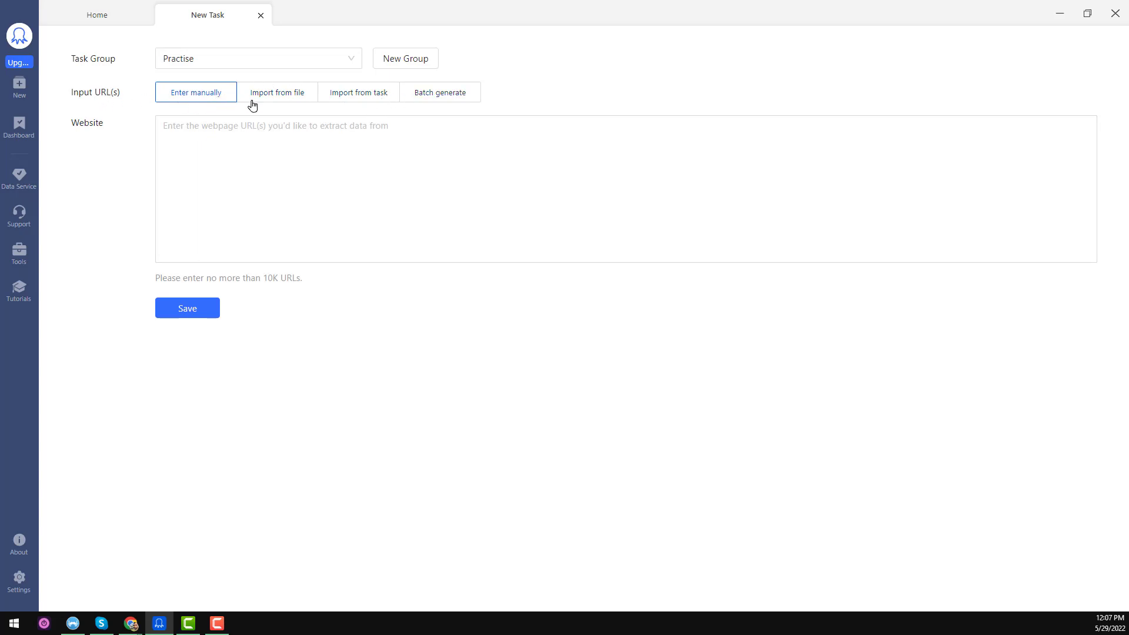
left_click(240, 143)
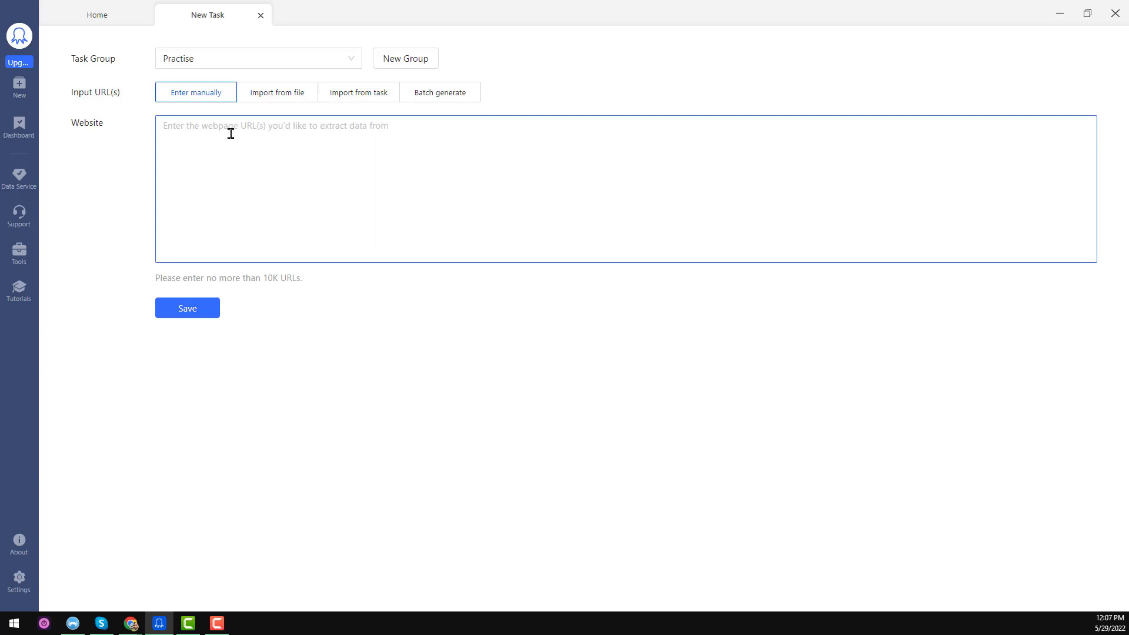
key("ctrl+v")
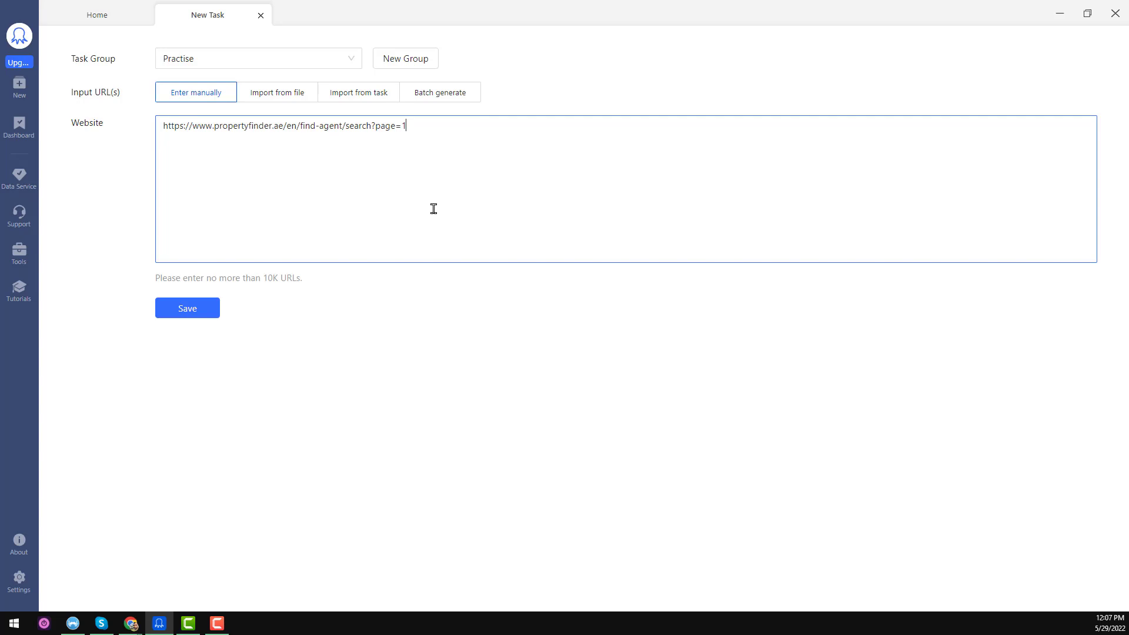
left_click(206, 315)
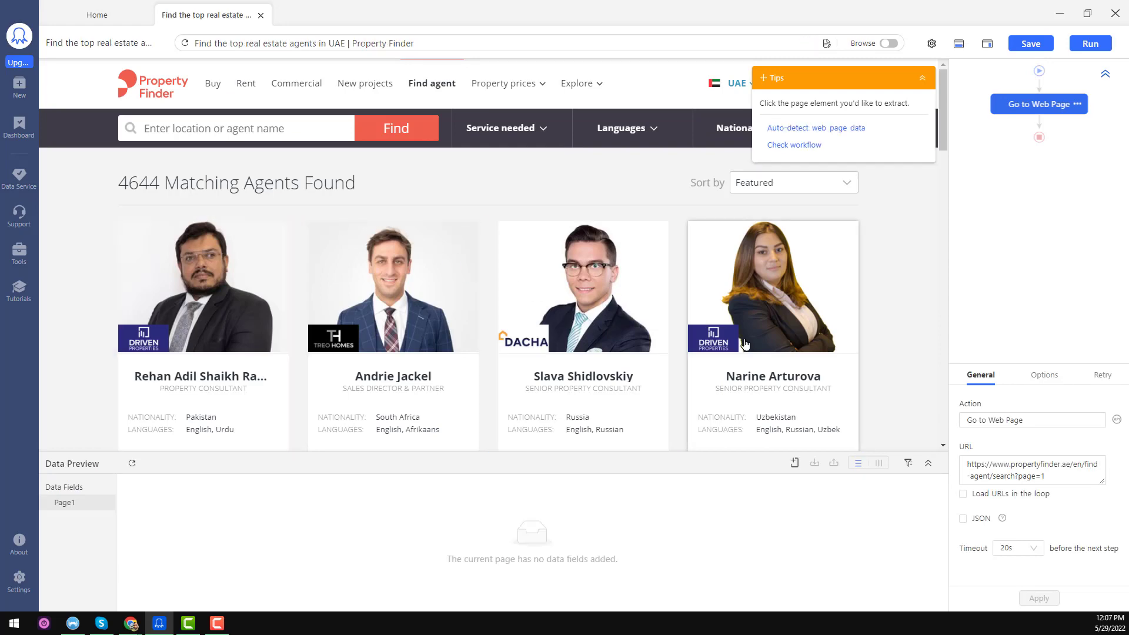
- Select the whole first agent card as a link and extend the selection to all similar agent cards on the results page
scroll(744, 344, "down", 15)
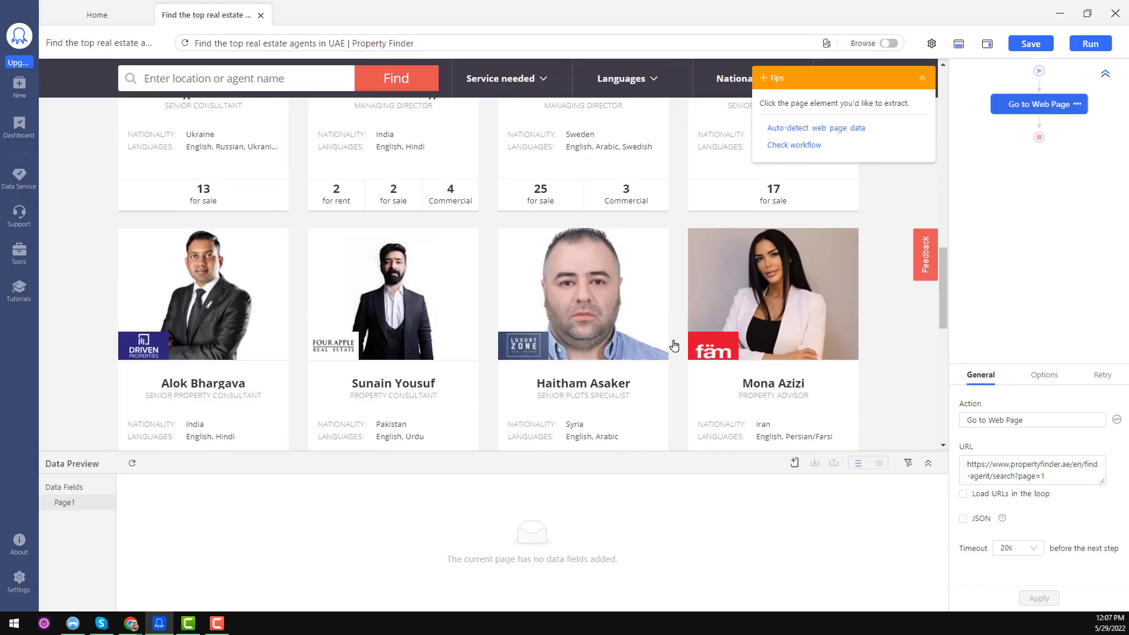
scroll(674, 346, "down", 9)
scroll(434, 302, "up", 10)
scroll(431, 303, "up", 12)
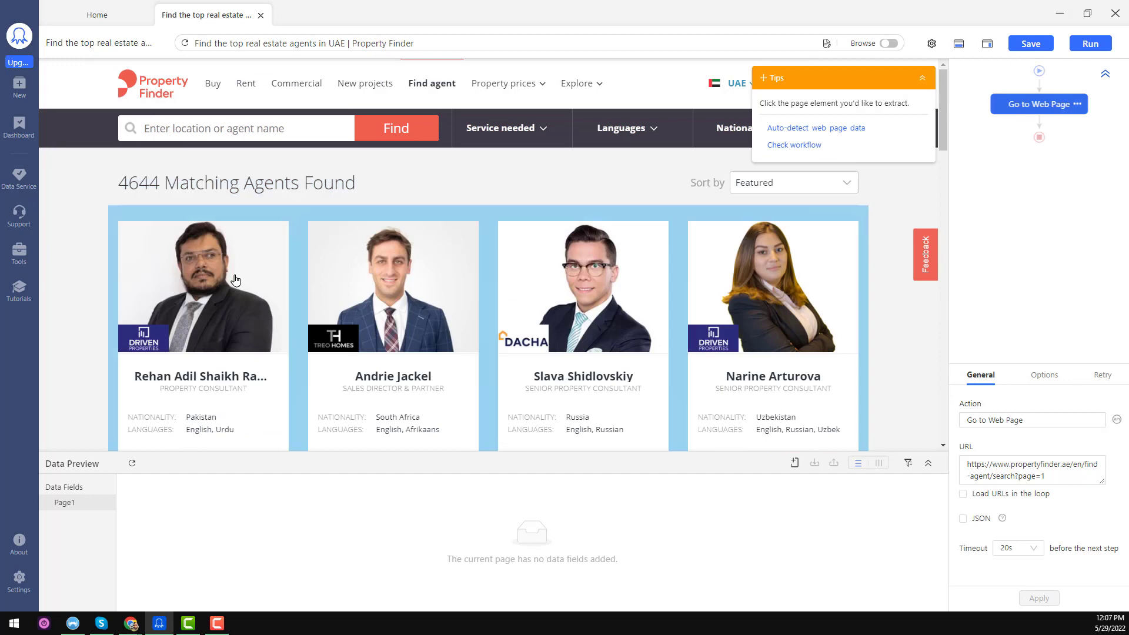
scroll(235, 280, "down", 2)
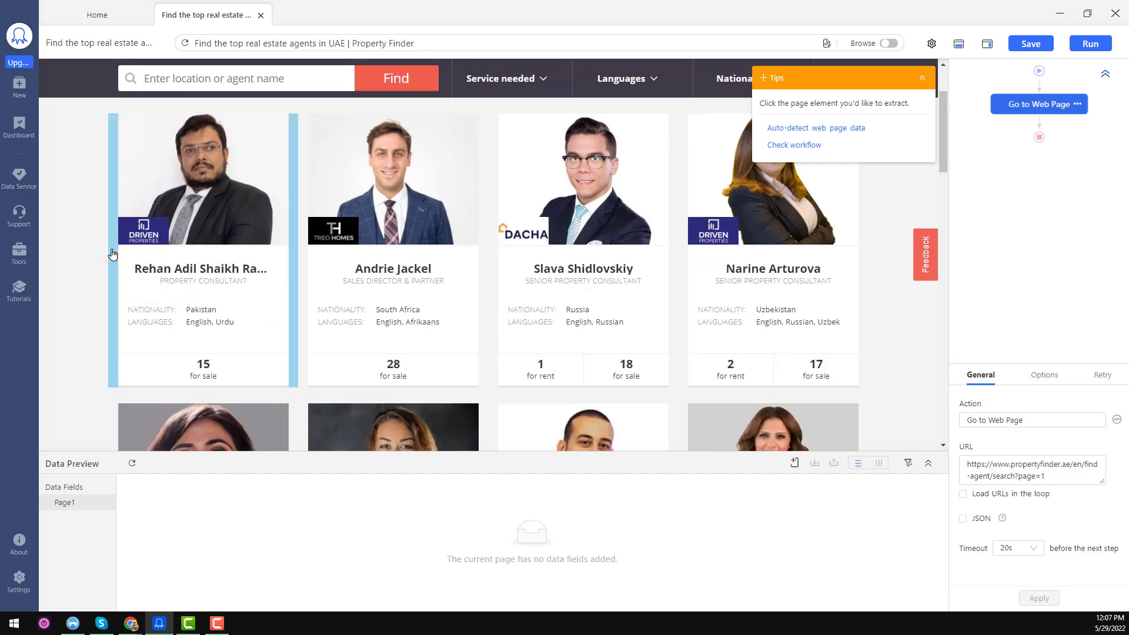
left_click(112, 255)
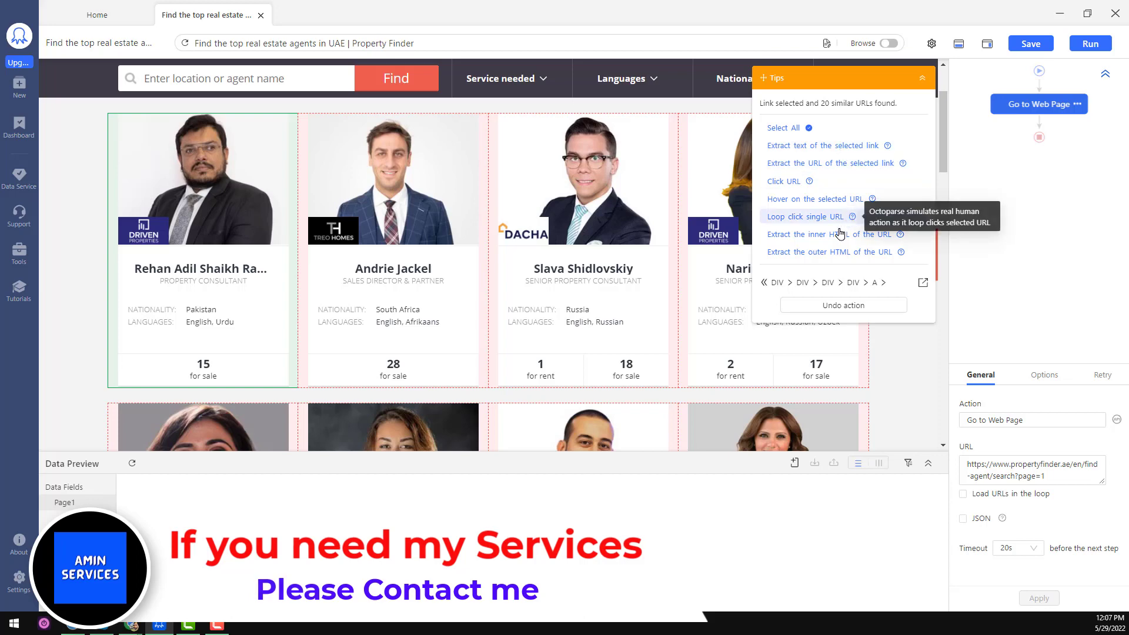
left_click(793, 134)
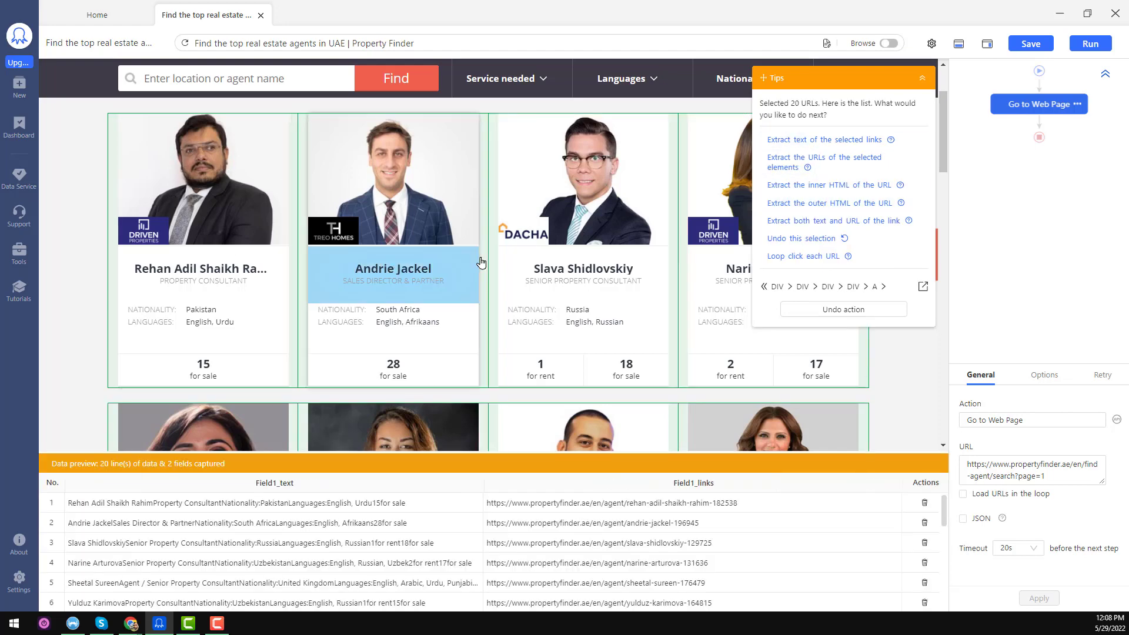
- Check the selected agent cards across the results page and create a loop that clicks each selected URL
scroll(518, 257, "down", 8)
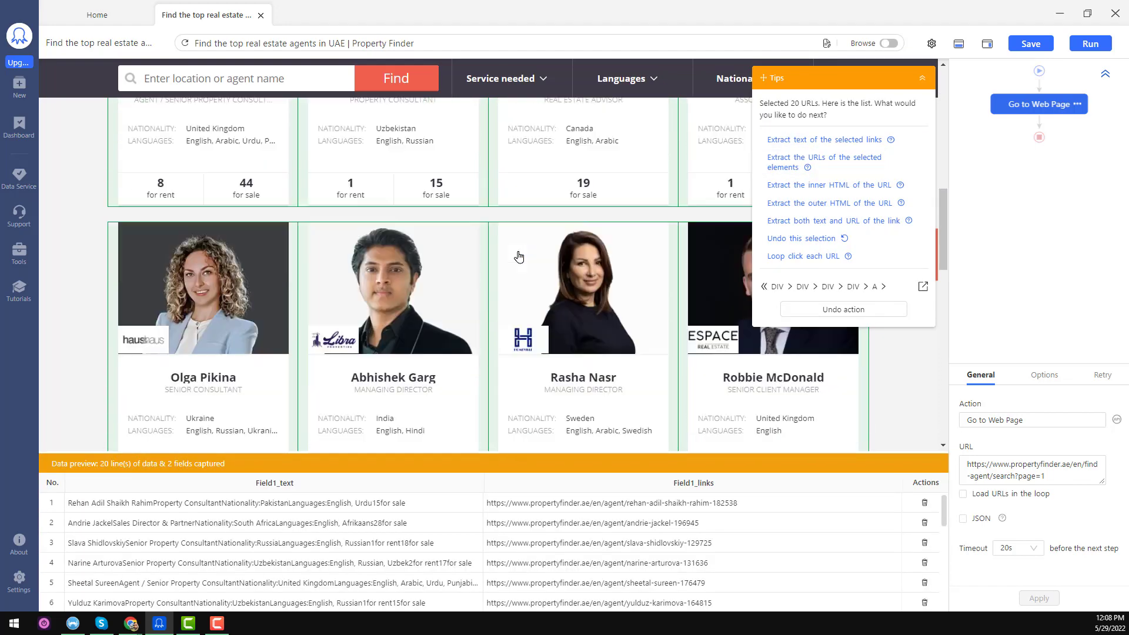
scroll(519, 257, "down", 5)
scroll(518, 256, "up", 15)
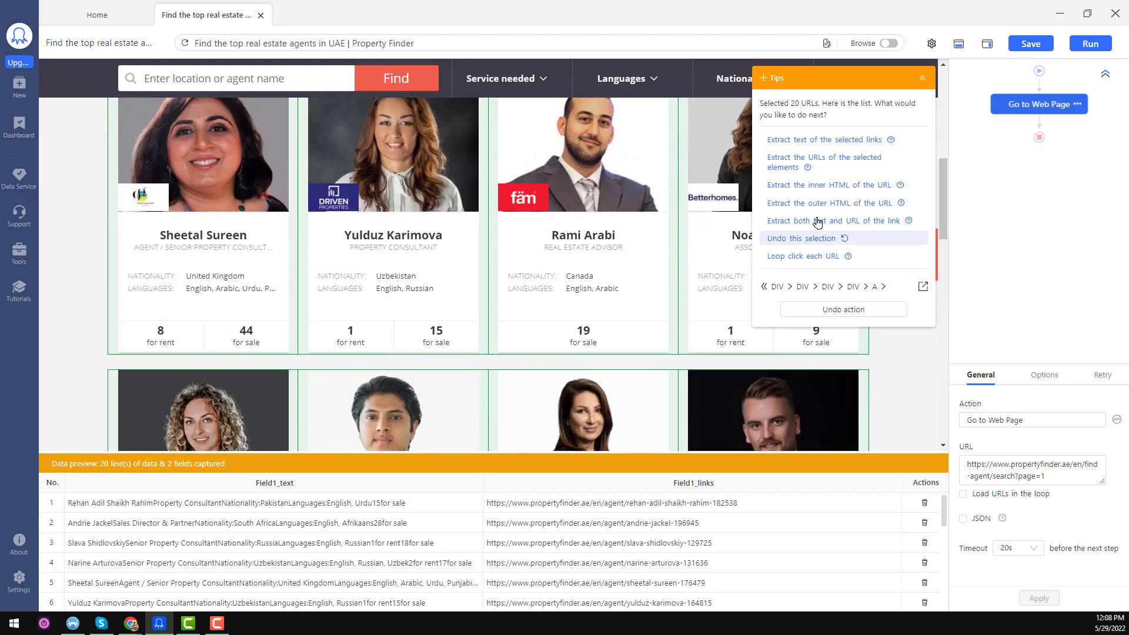
left_click(823, 258)
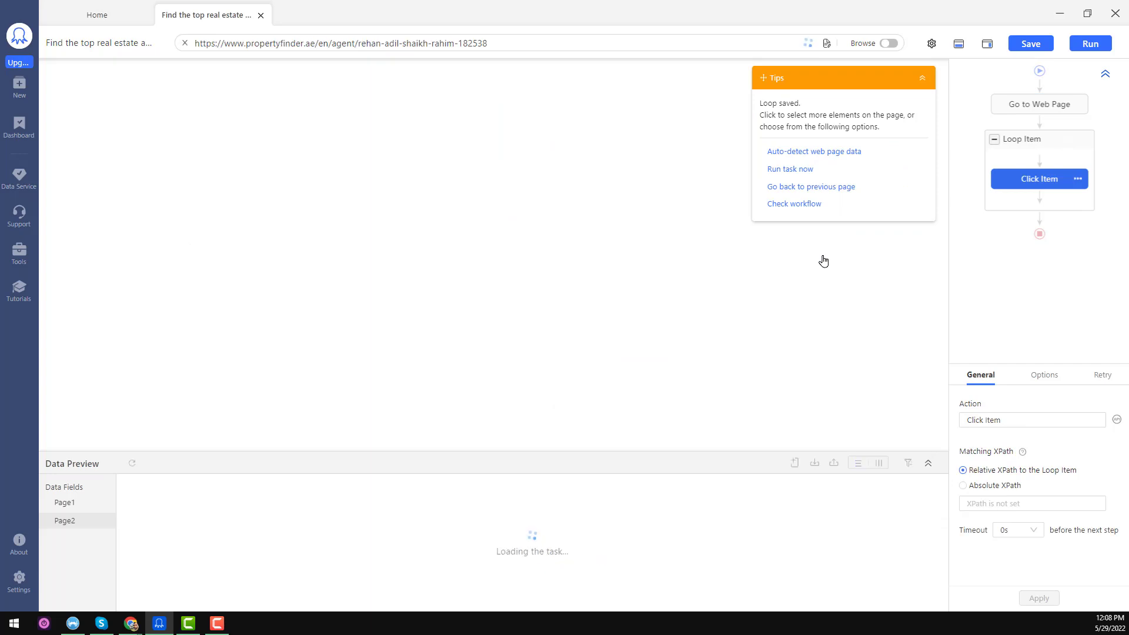
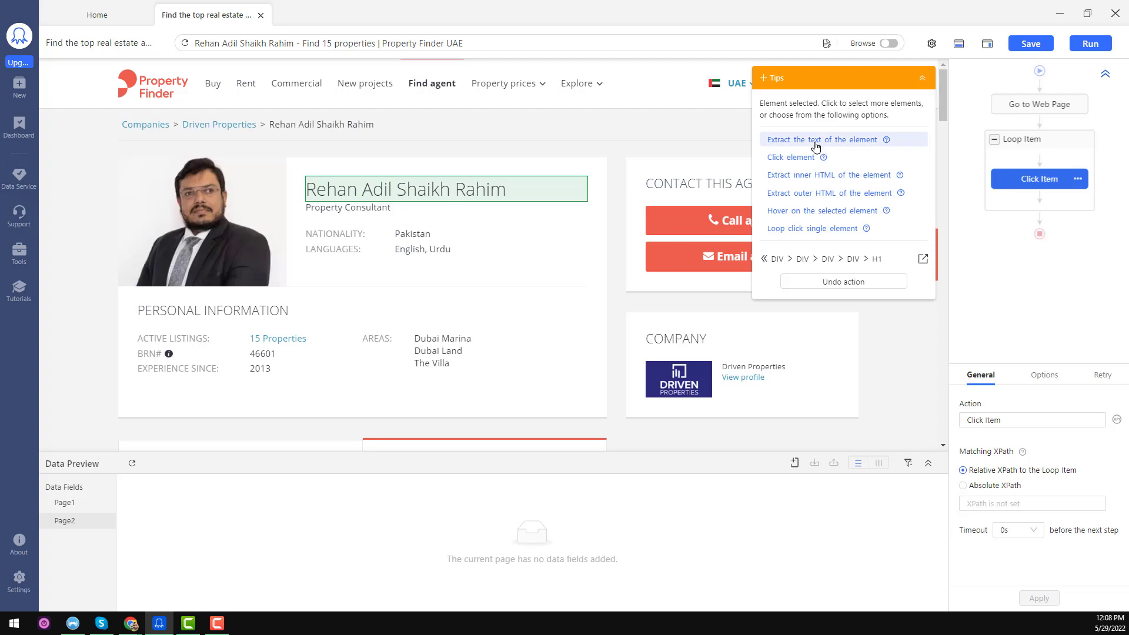
- Extract the text of the agent's name heading and of the job title below it on the profile page
left_click(821, 140)
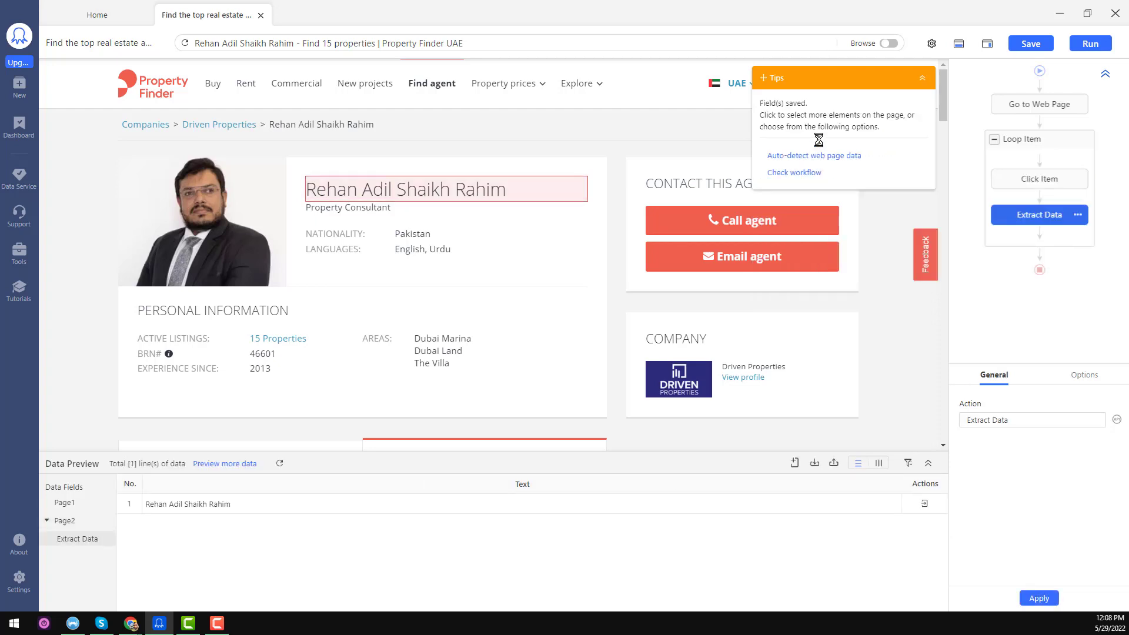
left_click(384, 211)
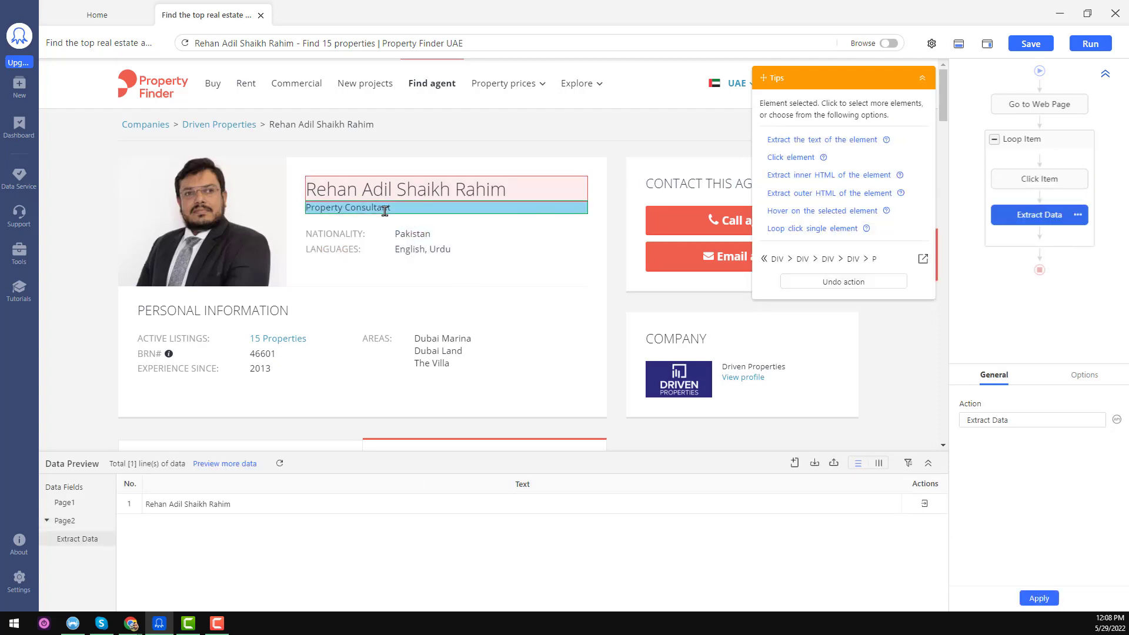
left_click(812, 142)
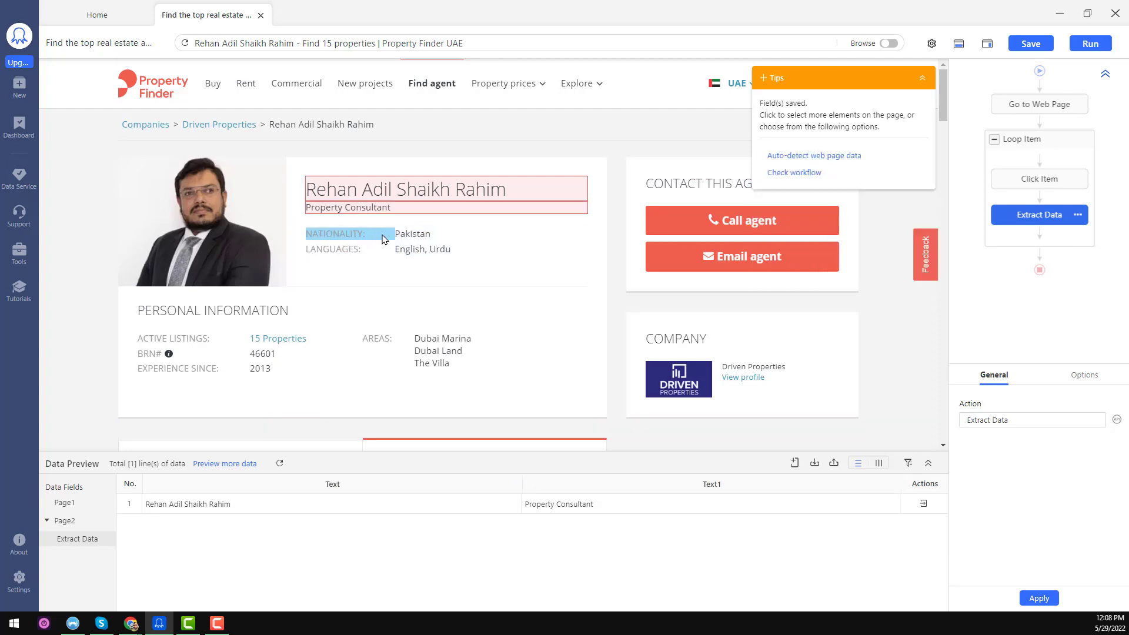
- Extract the text of the agent's nationality value and languages value as two more data fields
left_click(438, 237)
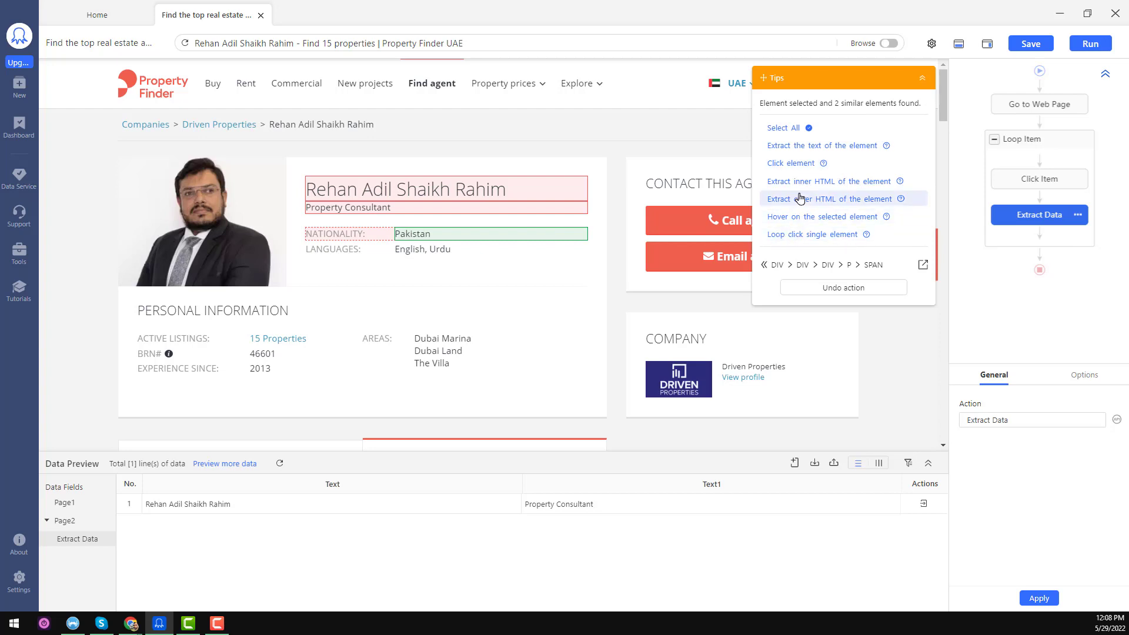
left_click(837, 289)
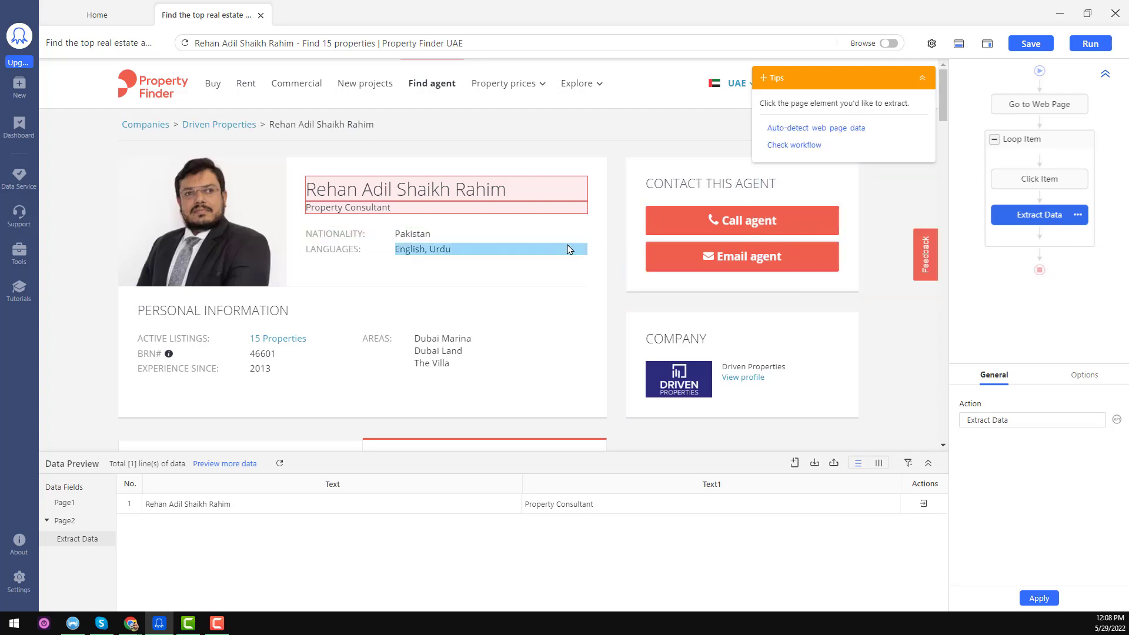
left_click(422, 235)
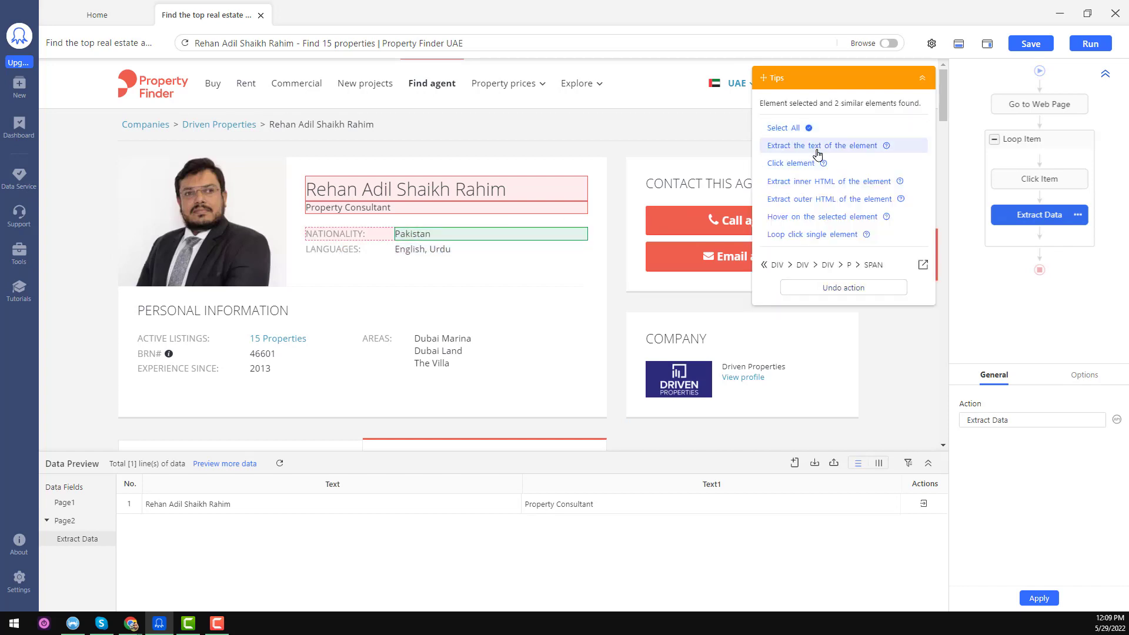
left_click(847, 148)
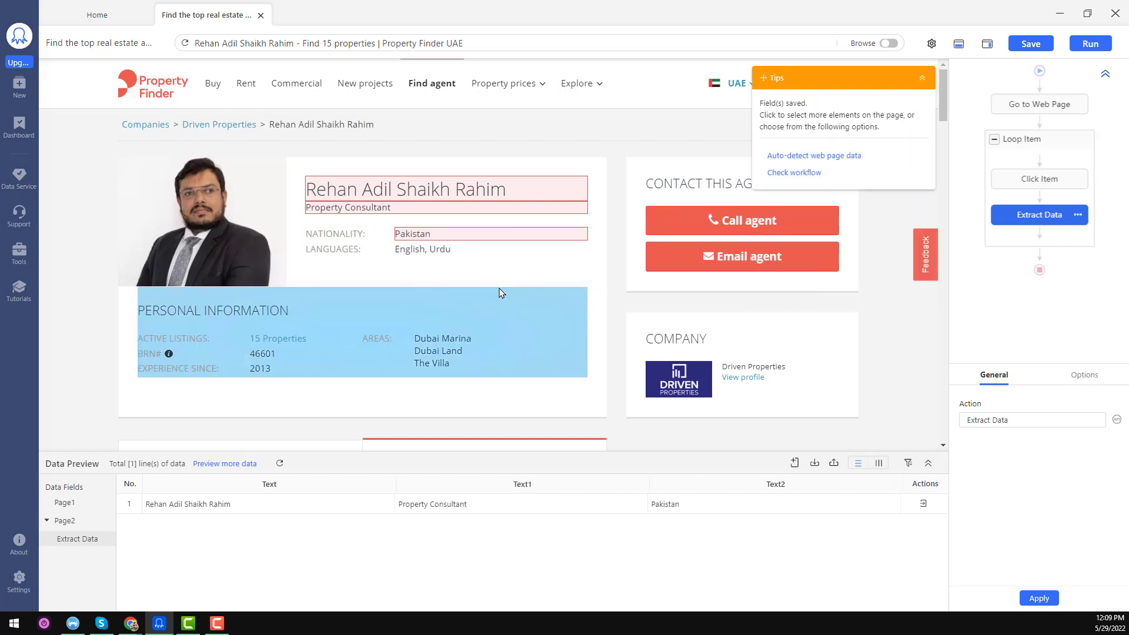
left_click(434, 249)
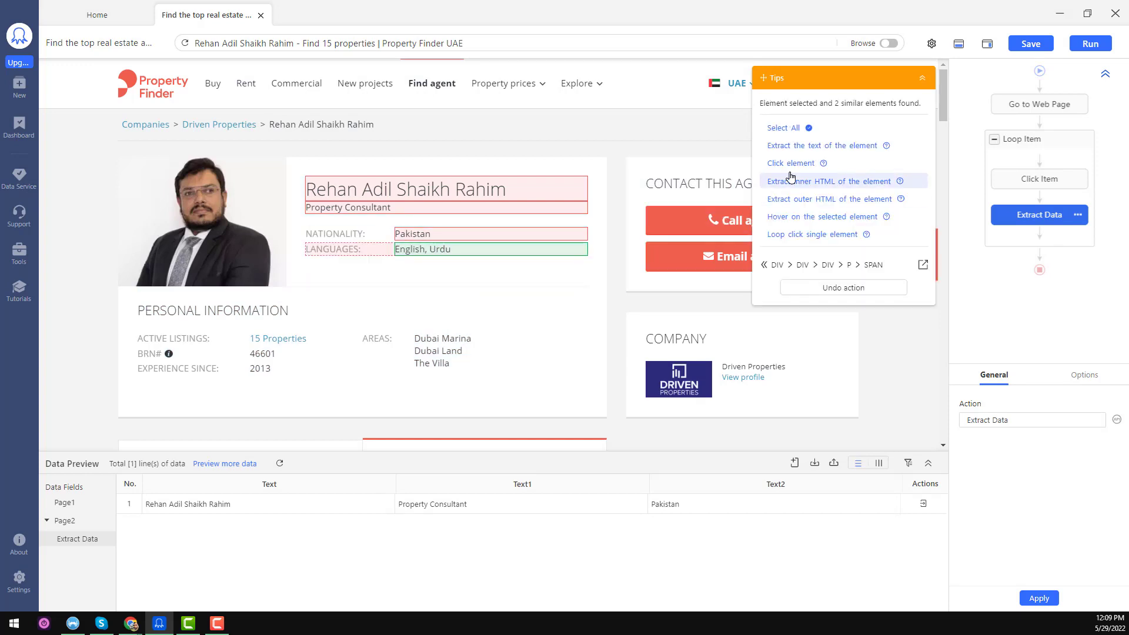
left_click(829, 147)
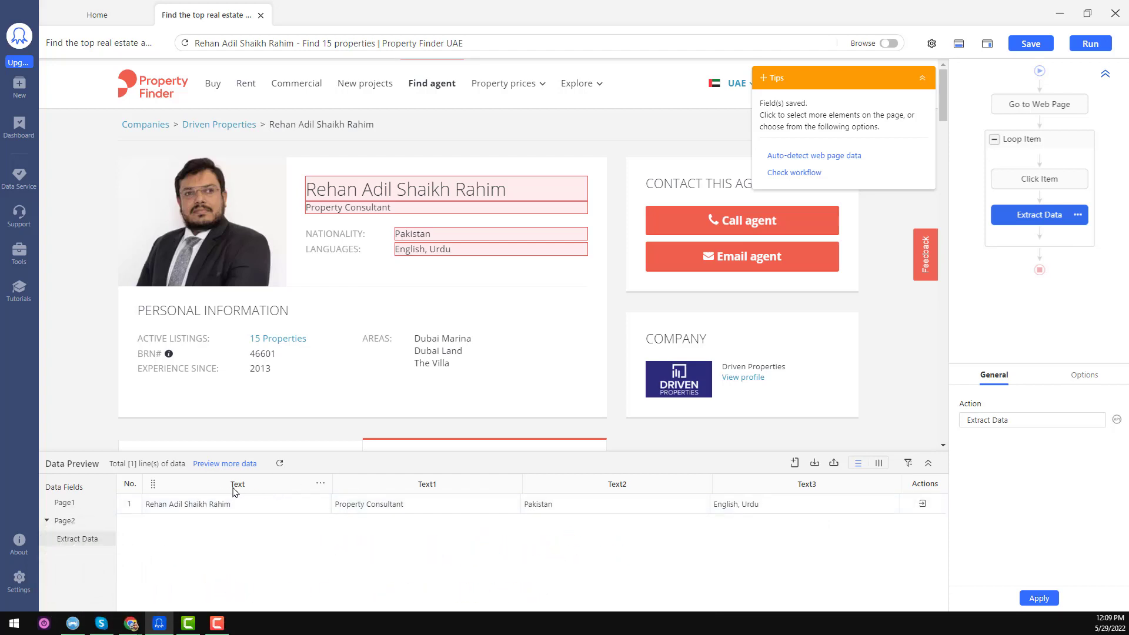
- Rename the four extracted text fields in order as Name, Title, Naionalit and Lang
double_click(293, 489)
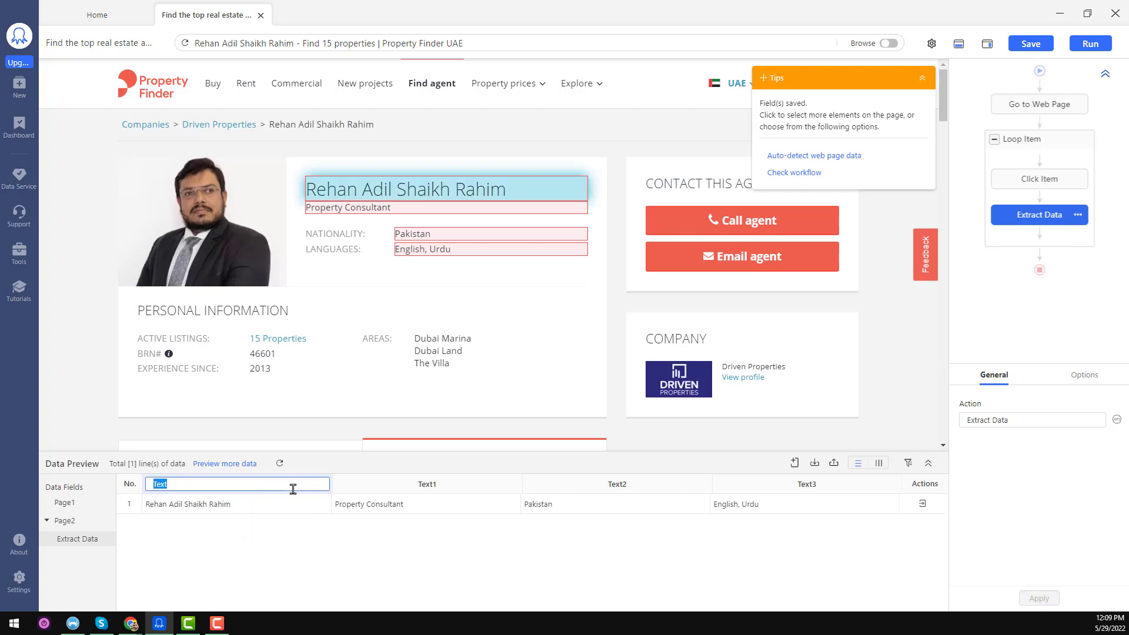
key("Tab")
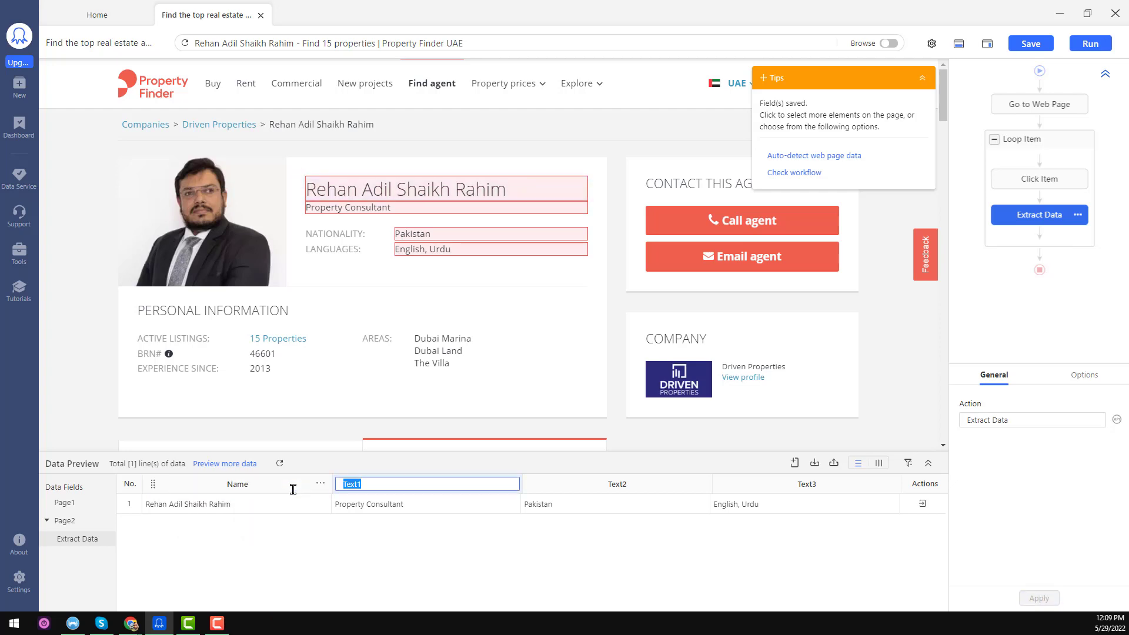
type("Title")
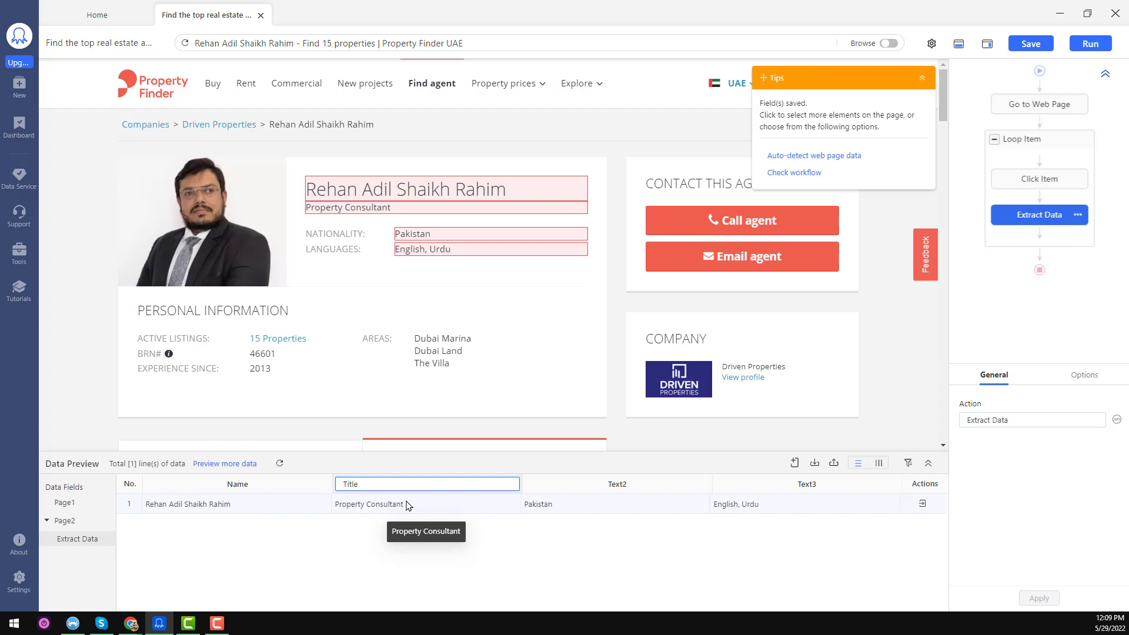
key("Tab")
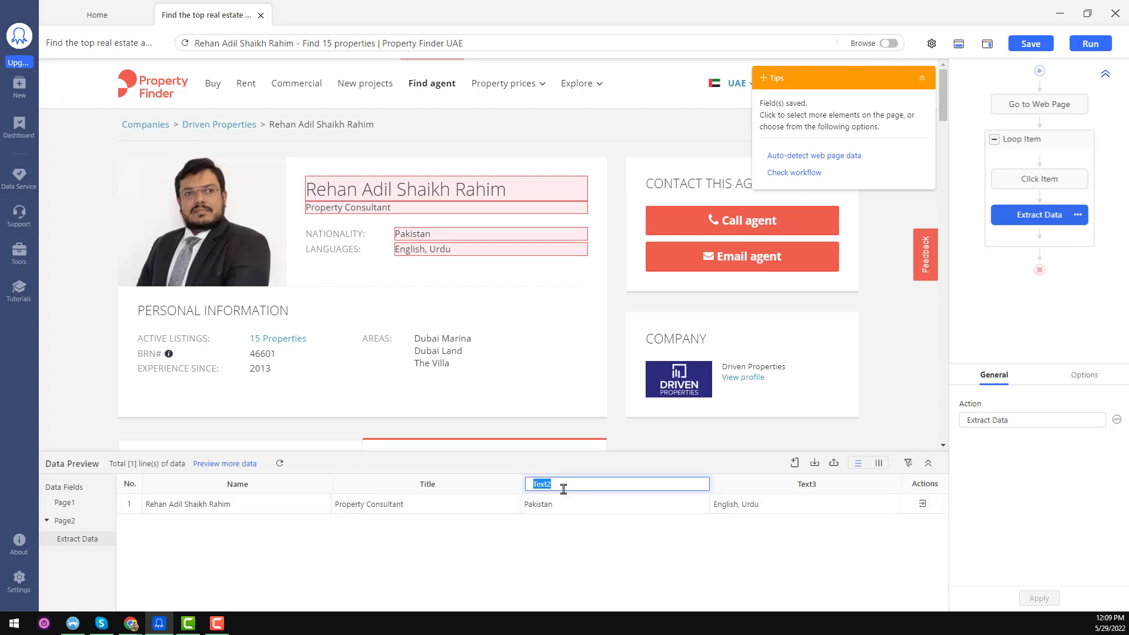
type("Naionalit")
key("Tab")
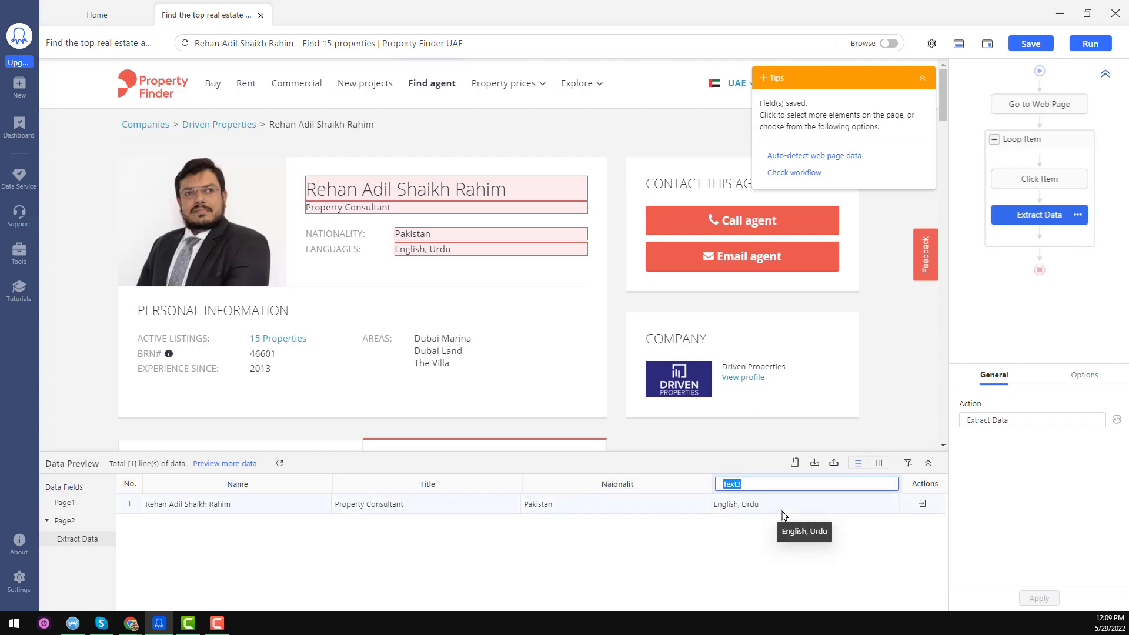
type("Lang")
key("Return")
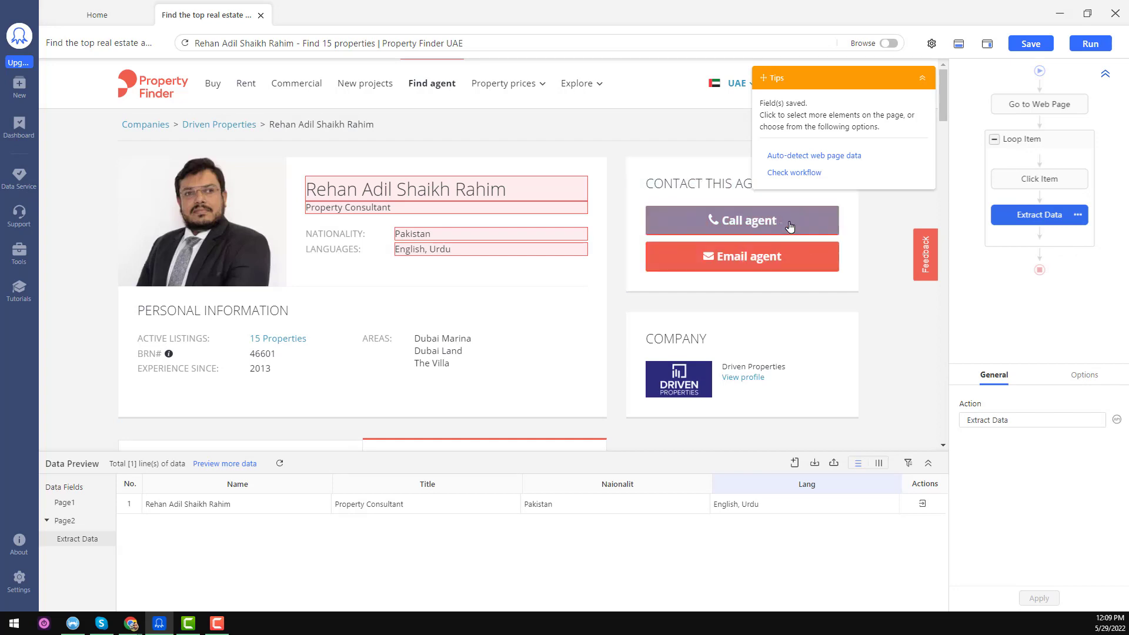
- Extract the link URLs of Call agent and Email agent as two additional data fields
left_click(770, 226)
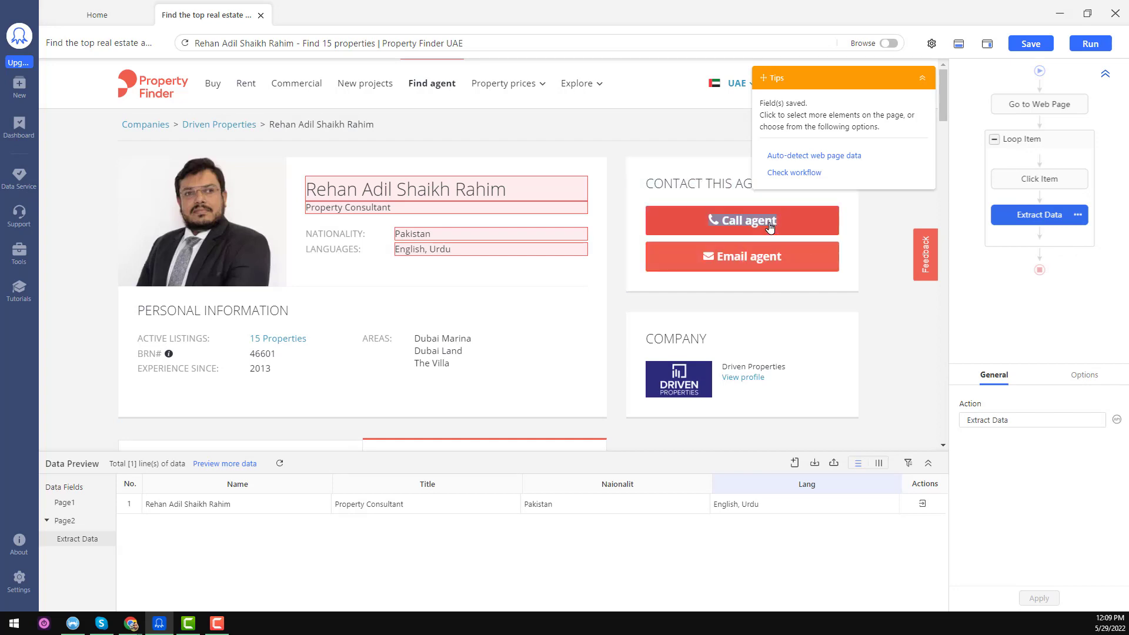
left_click(796, 225)
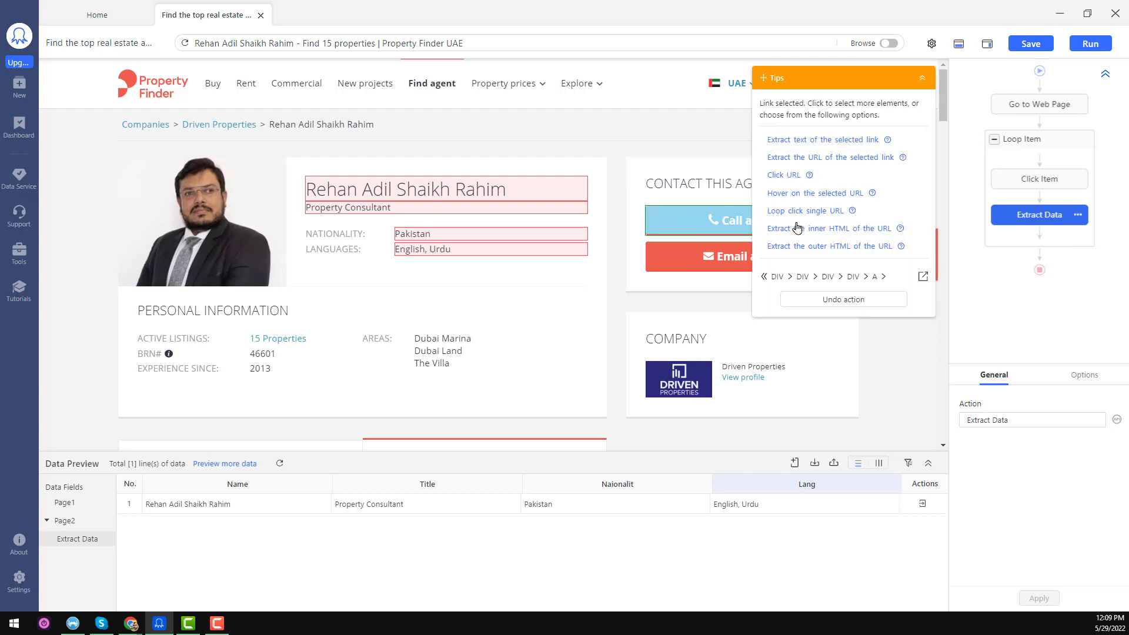
left_click(848, 158)
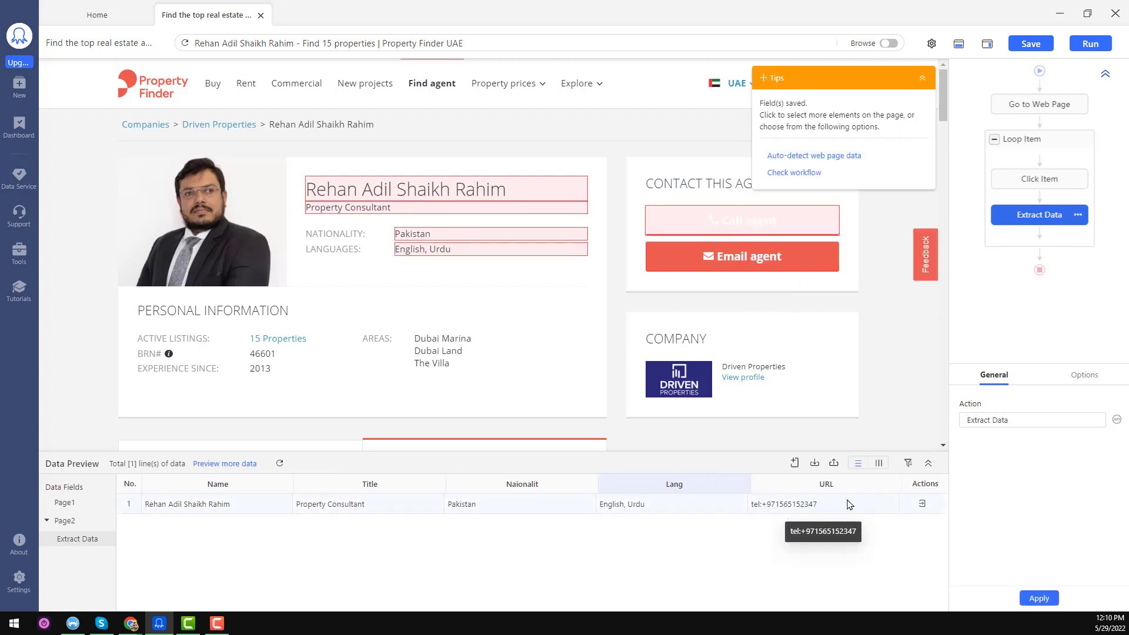
left_click(797, 264)
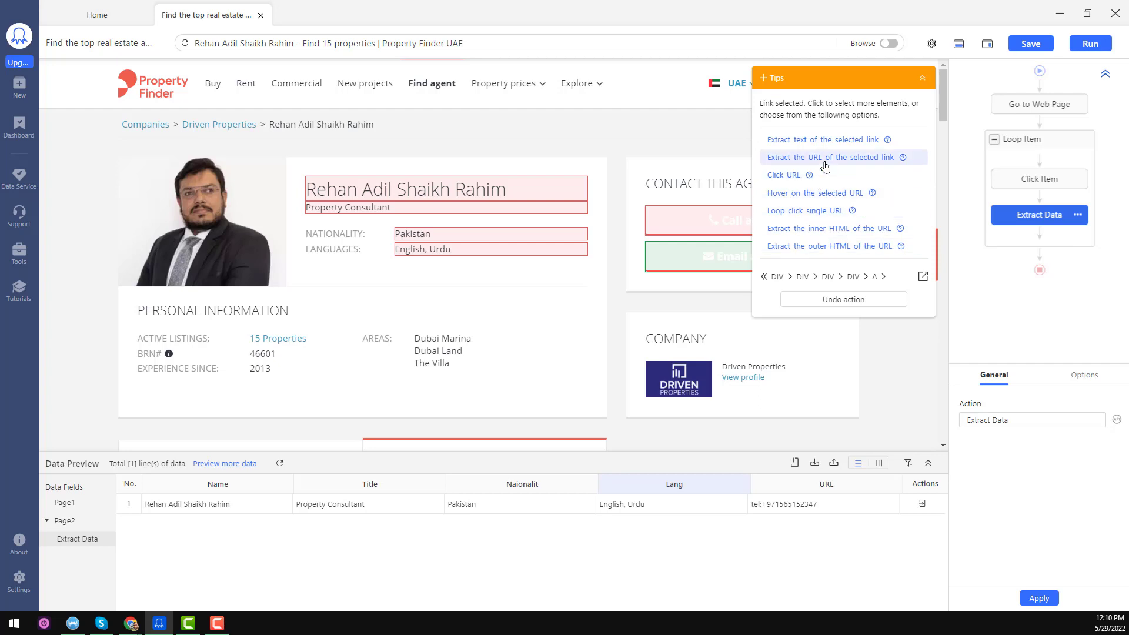
left_click(847, 158)
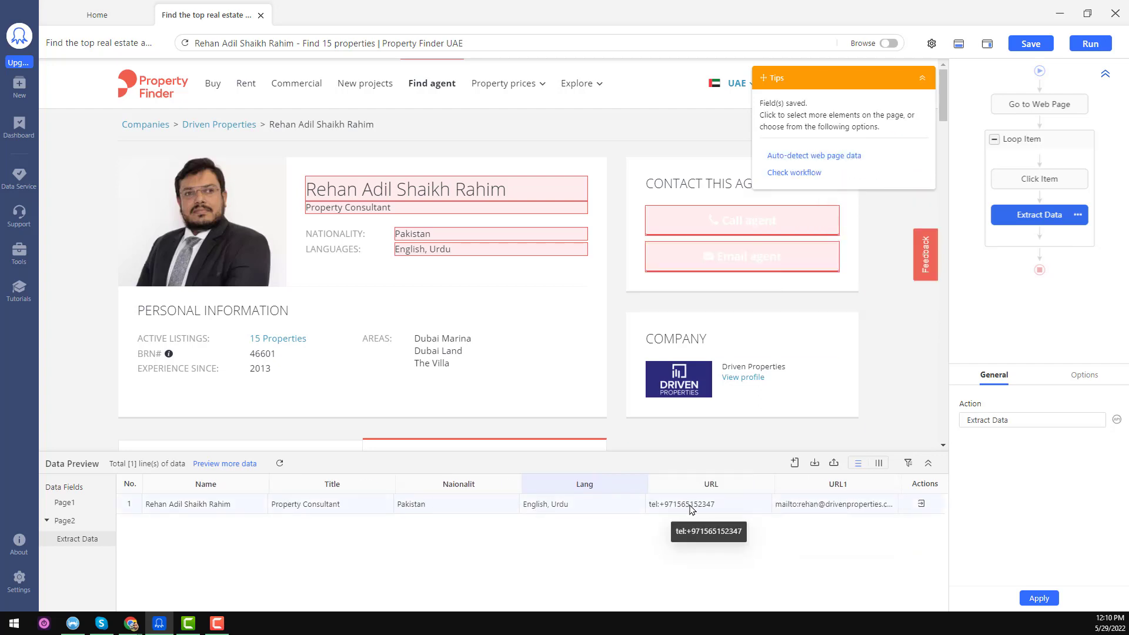
- Rename the extracted Call agent and Email agent link fields as Phone and Email
double_click(729, 492)
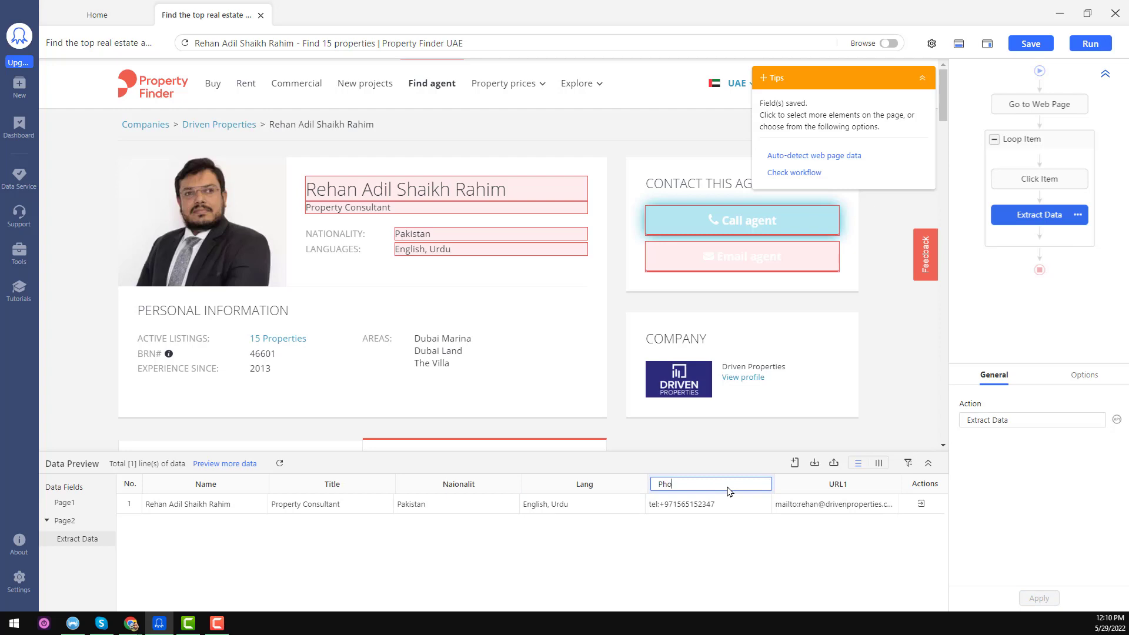
key("Tab")
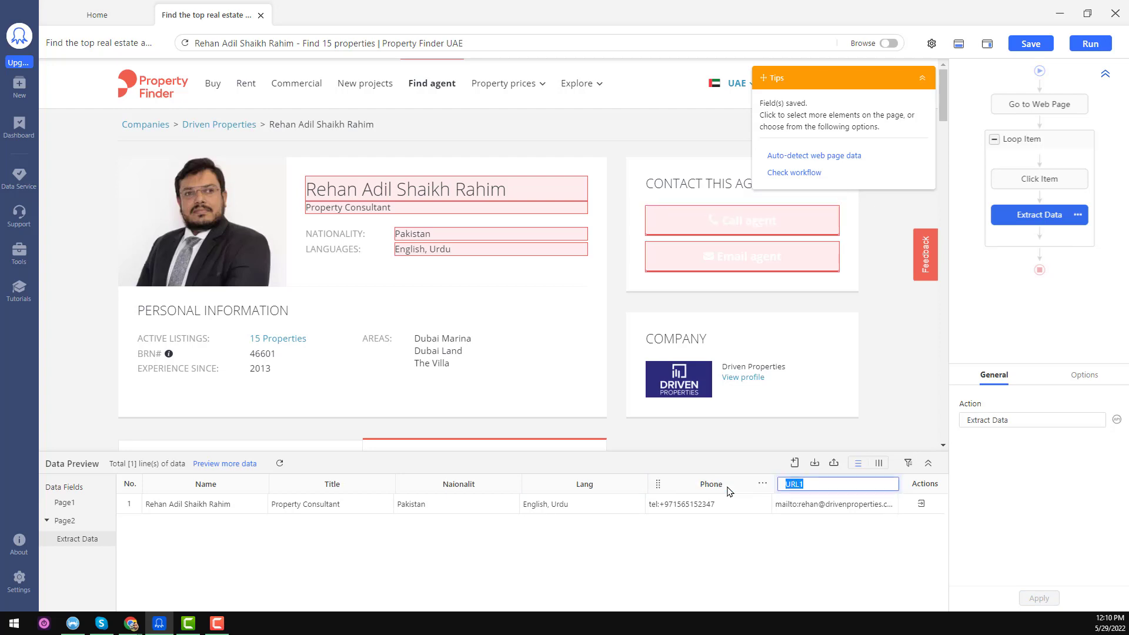
type("Email")
key("Return")
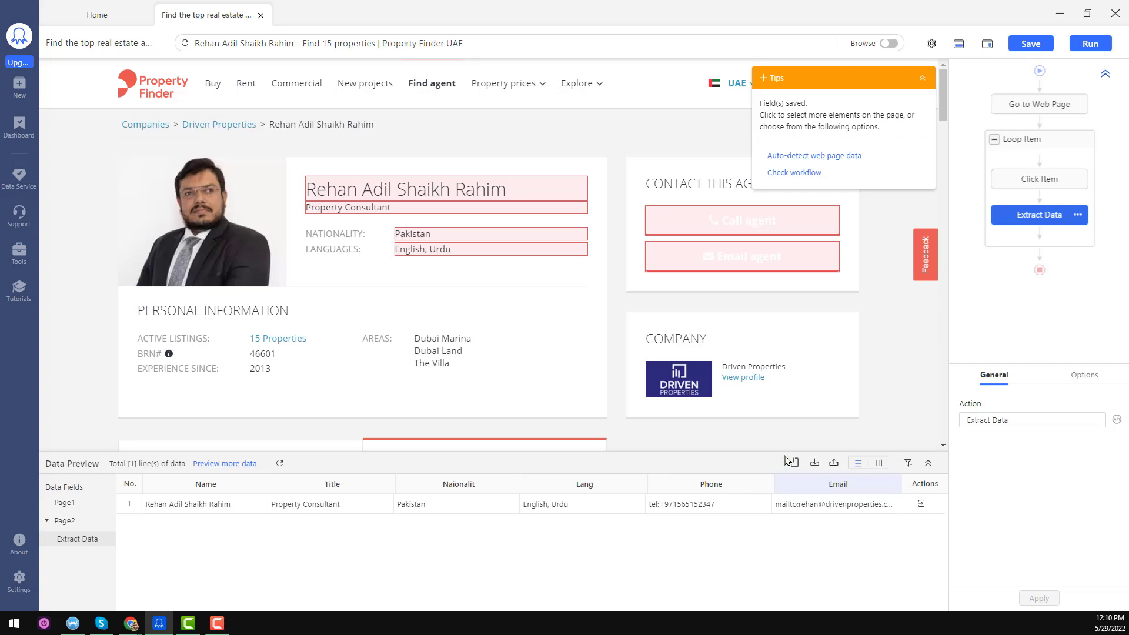
- Extract the company name's text and the View profile link's URL from the Company section as two more data fields
scroll(791, 376, "down", 3)
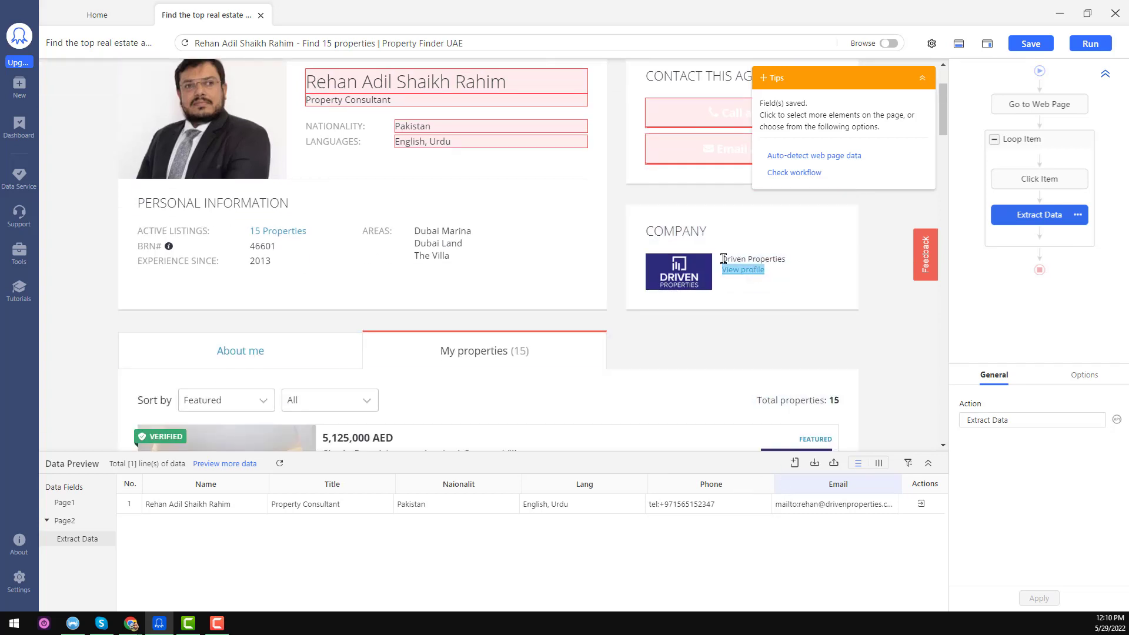
left_click(757, 258)
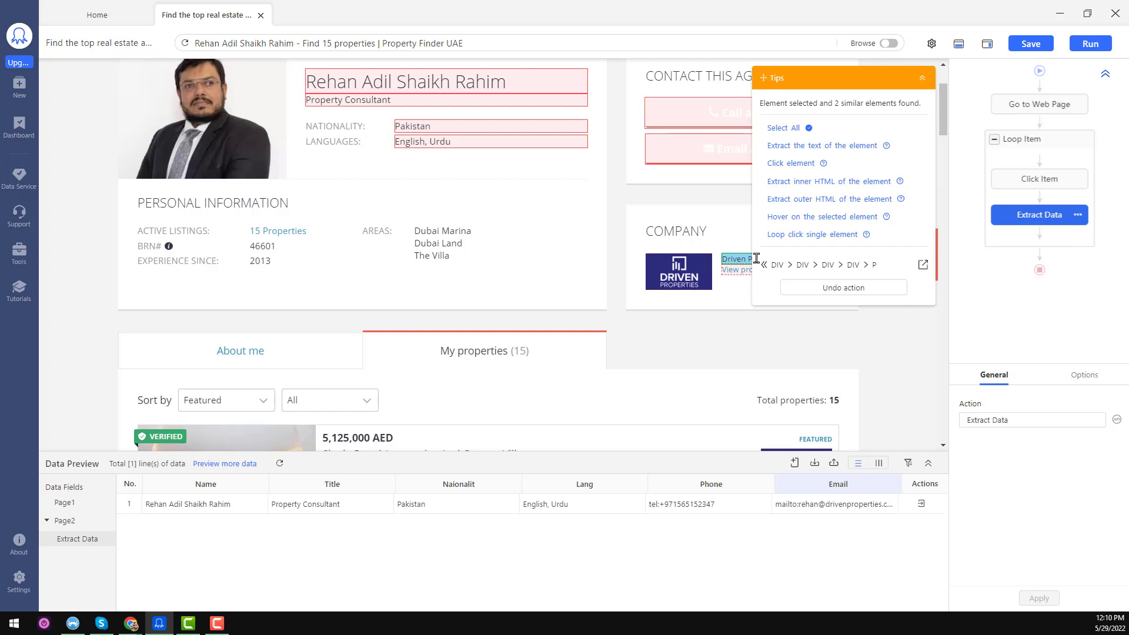
left_click(821, 145)
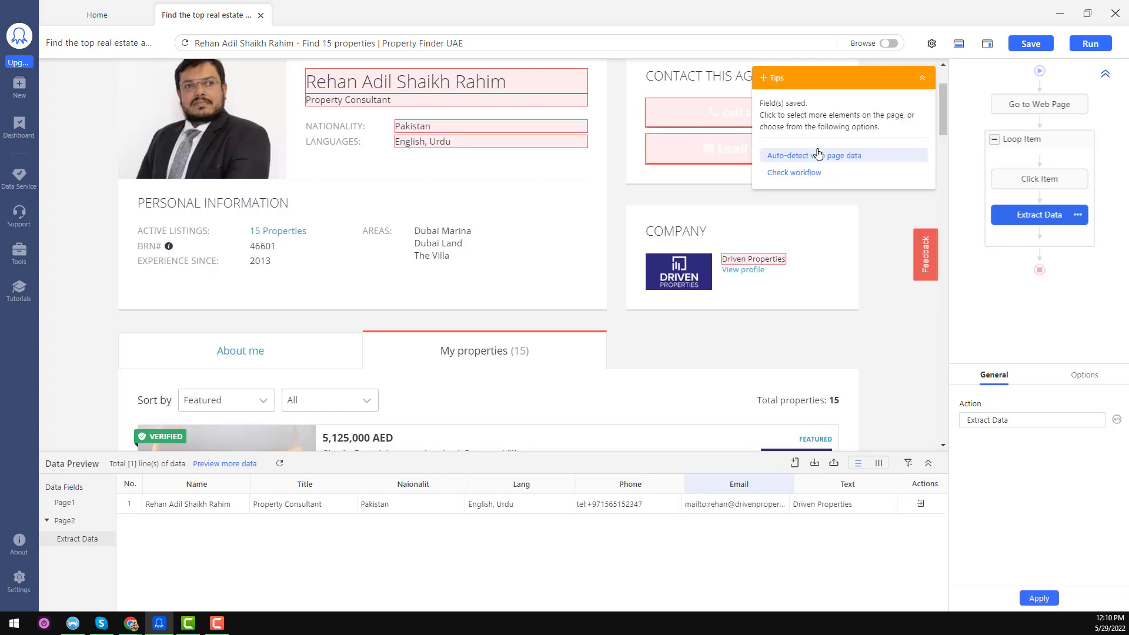
left_click(746, 273)
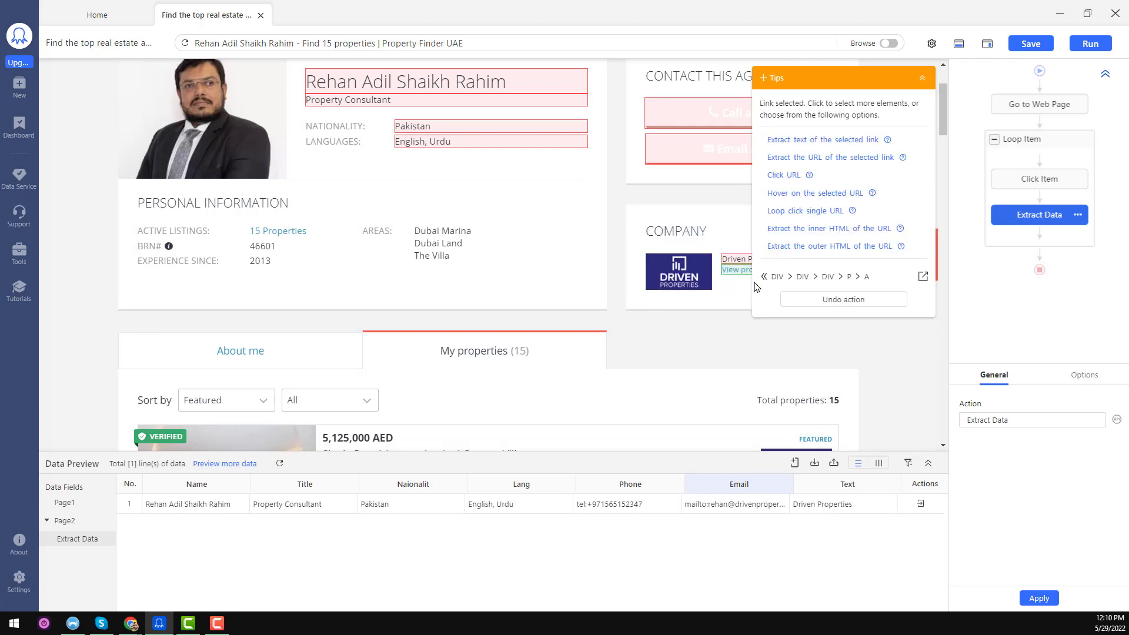
left_click(851, 166)
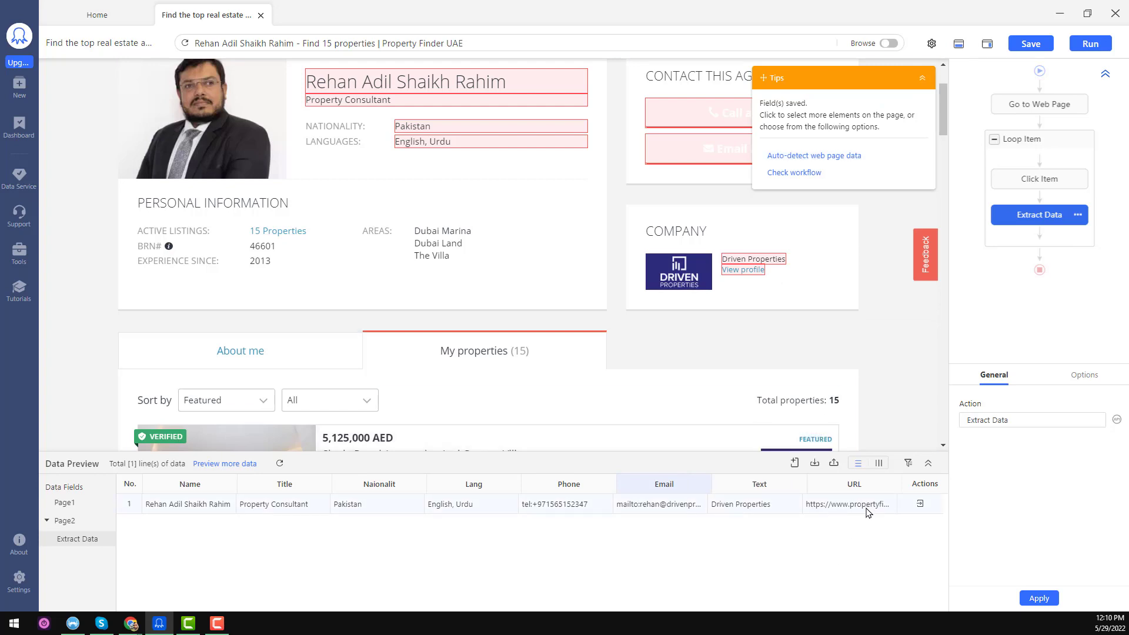
- Rename the extracted company name field as Company and keep URL as the name of the company link field
double_click(765, 484)
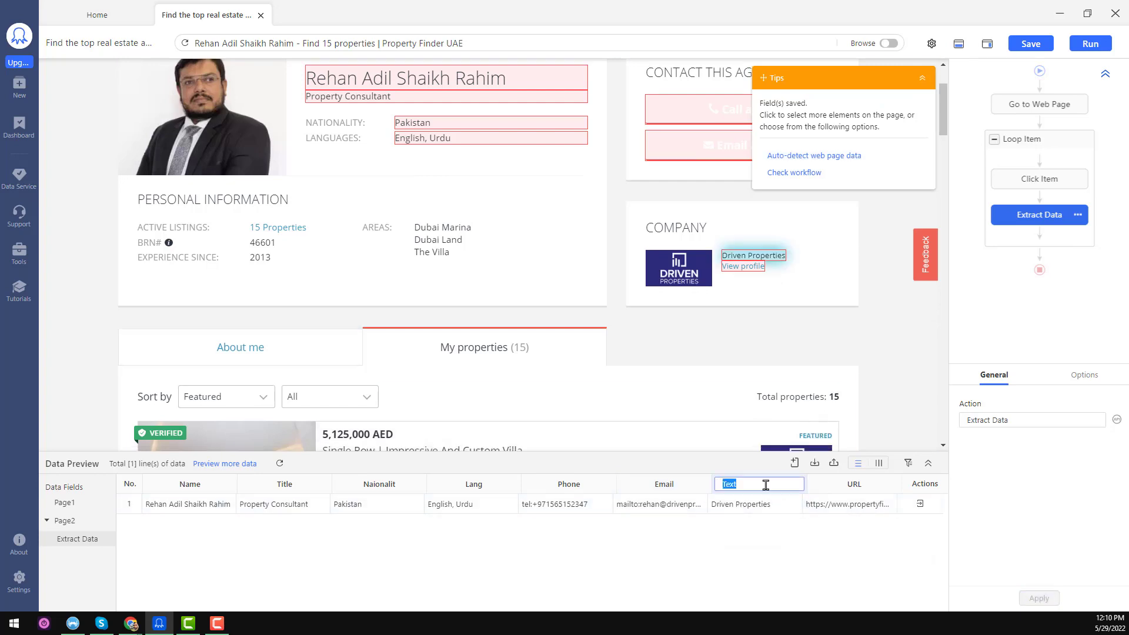
type("Company")
left_click(864, 483)
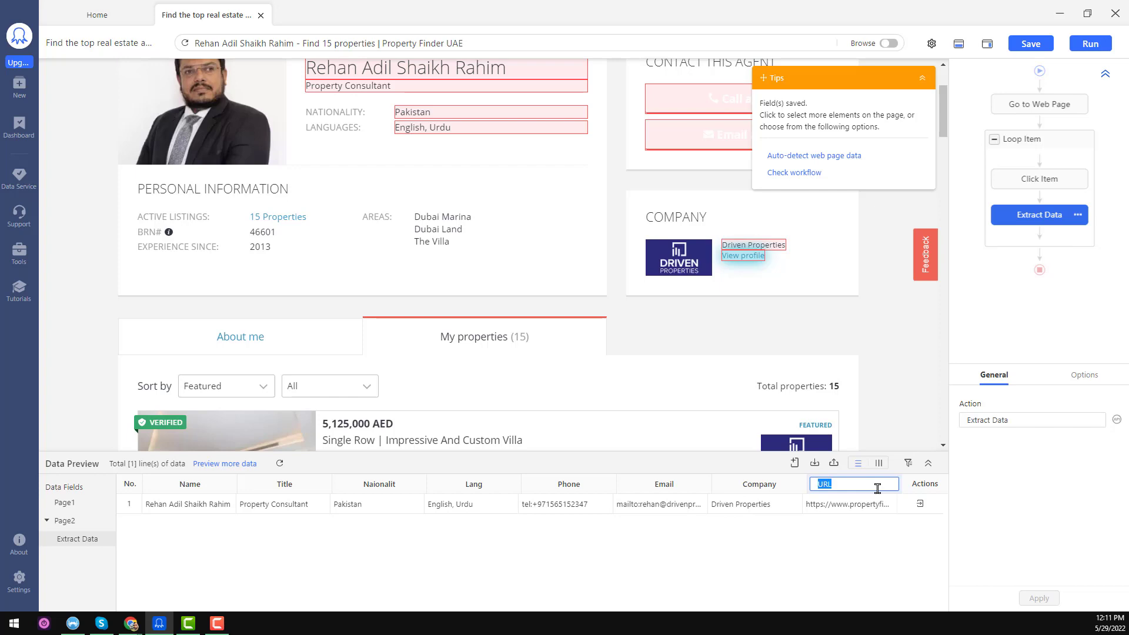
key("Return")
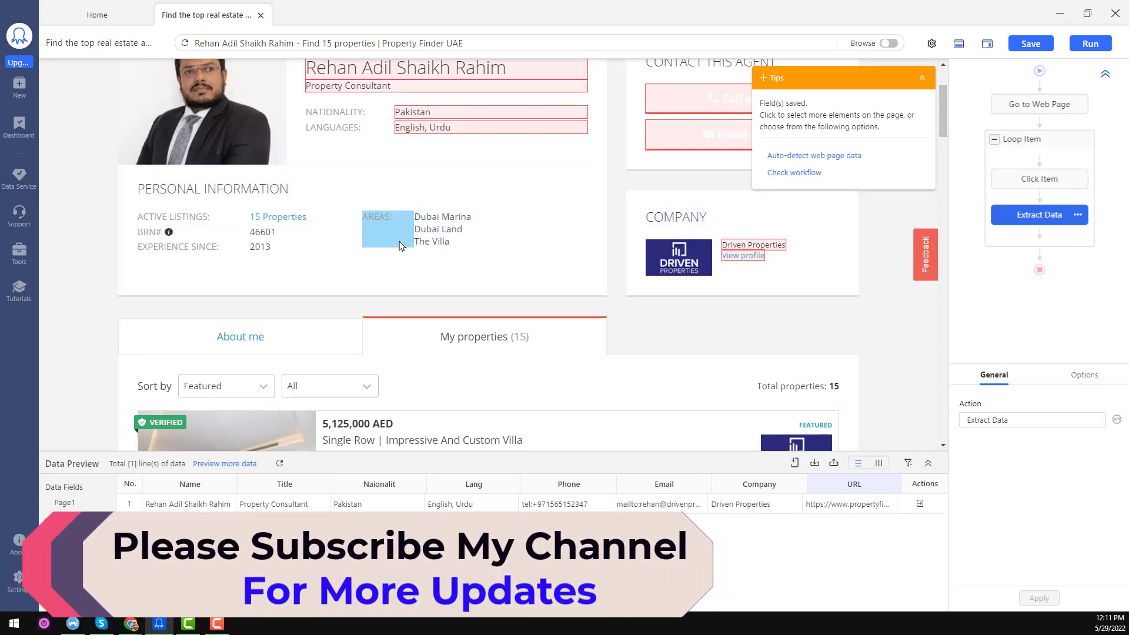
scroll(529, 270, "down", 4)
scroll(527, 291, "up", 2)
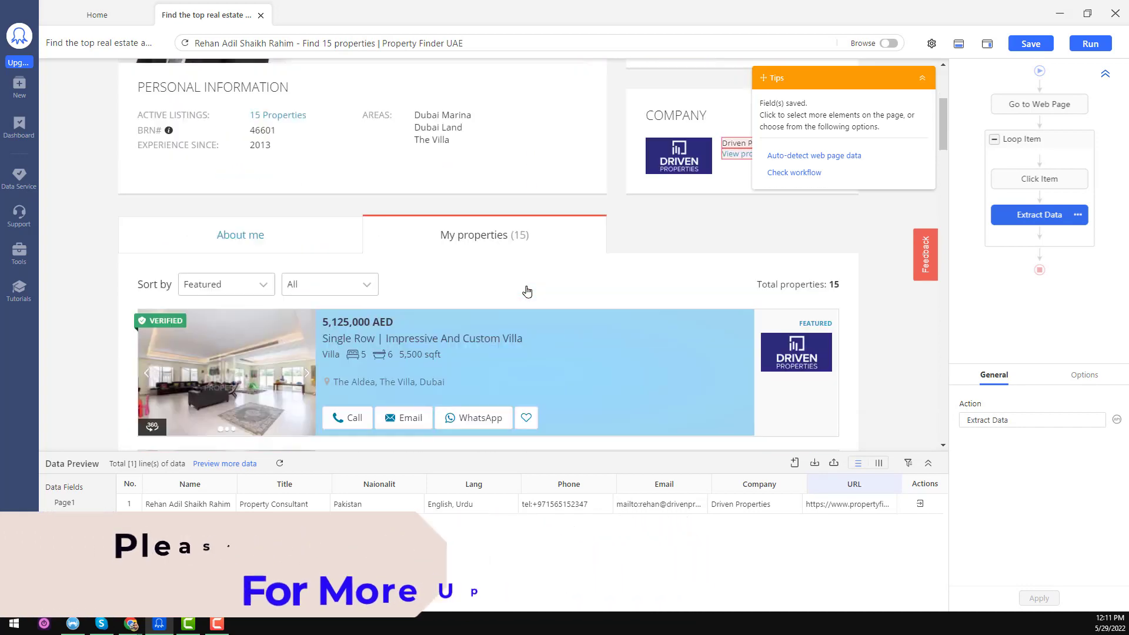
scroll(527, 291, "up", 4)
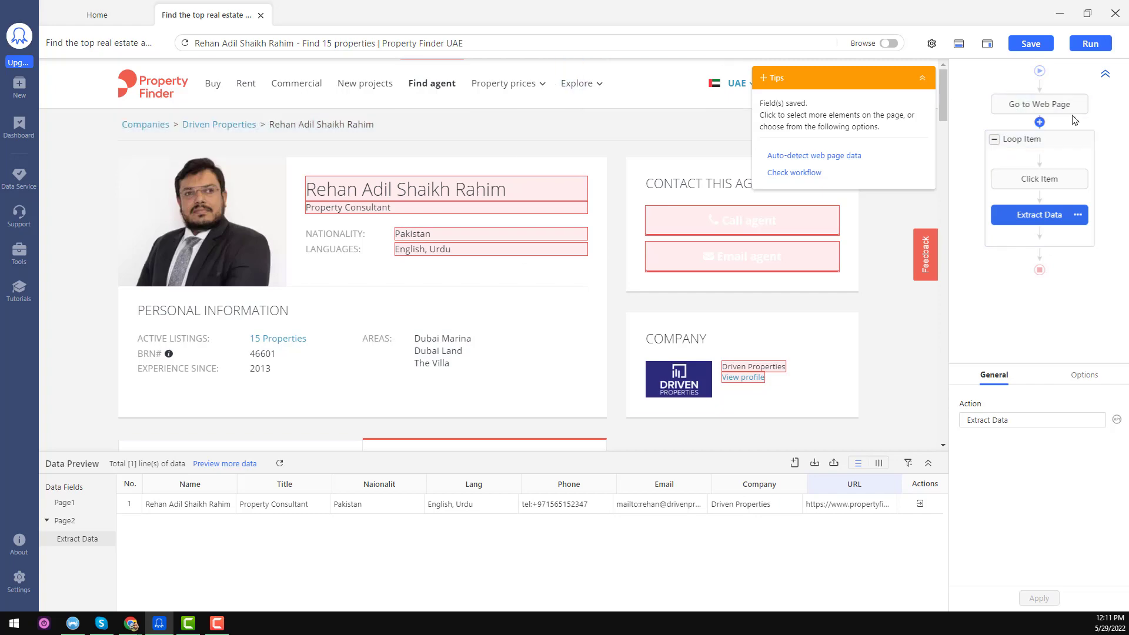
- Return to the Go to Web Page action and add a pagination loop that clicks the agent list's NEXT link
left_click(1053, 112)
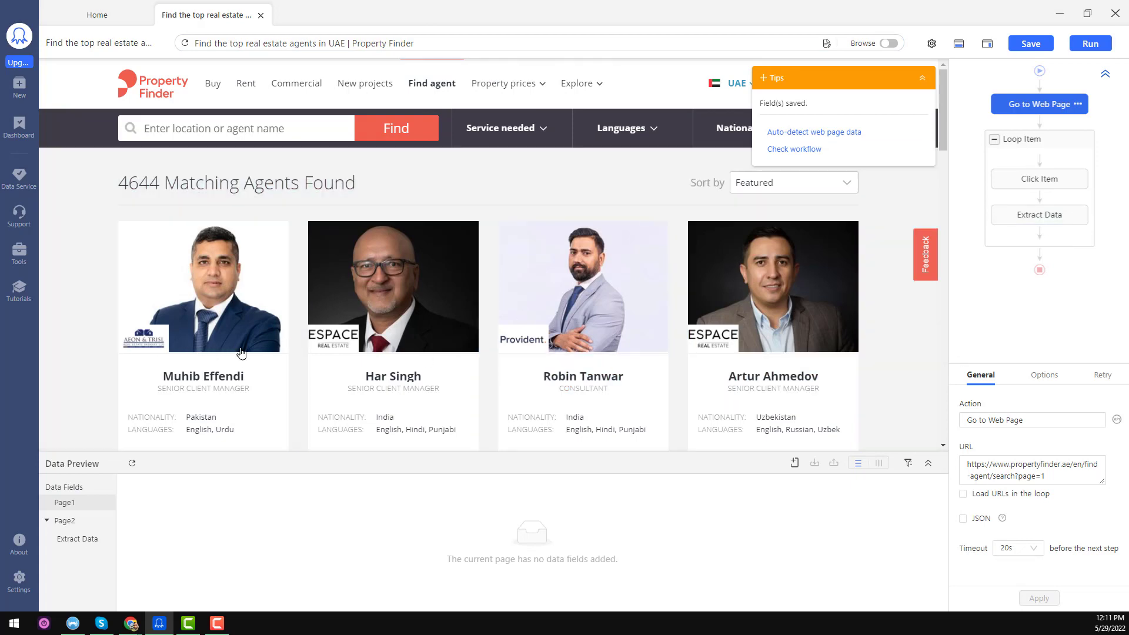
scroll(639, 341, "down", 10)
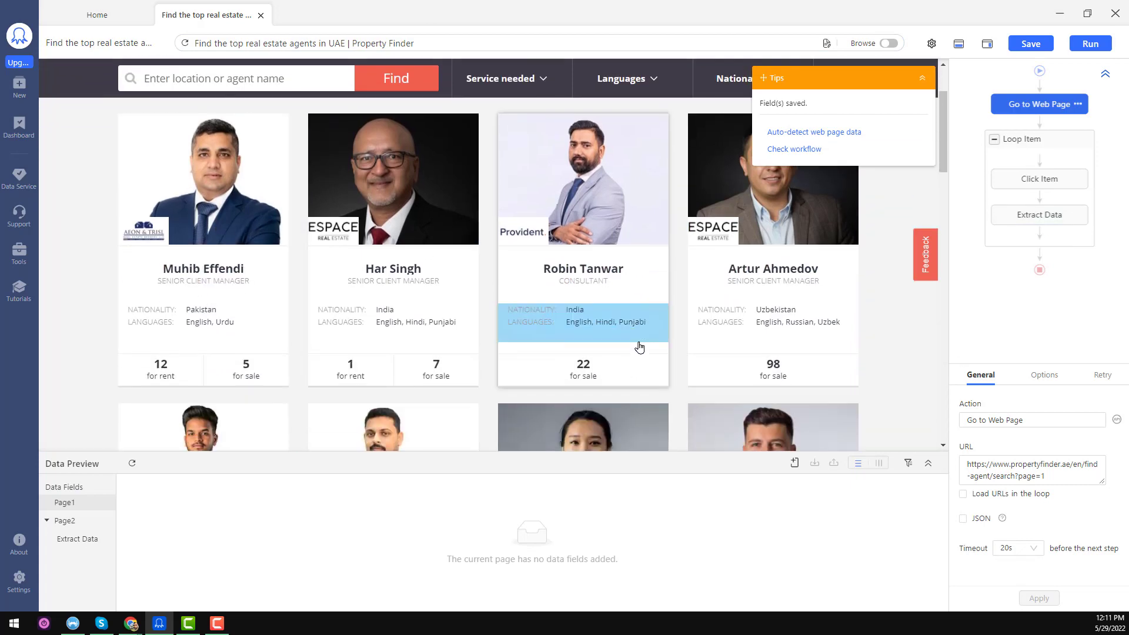
scroll(752, 337, "down", 12)
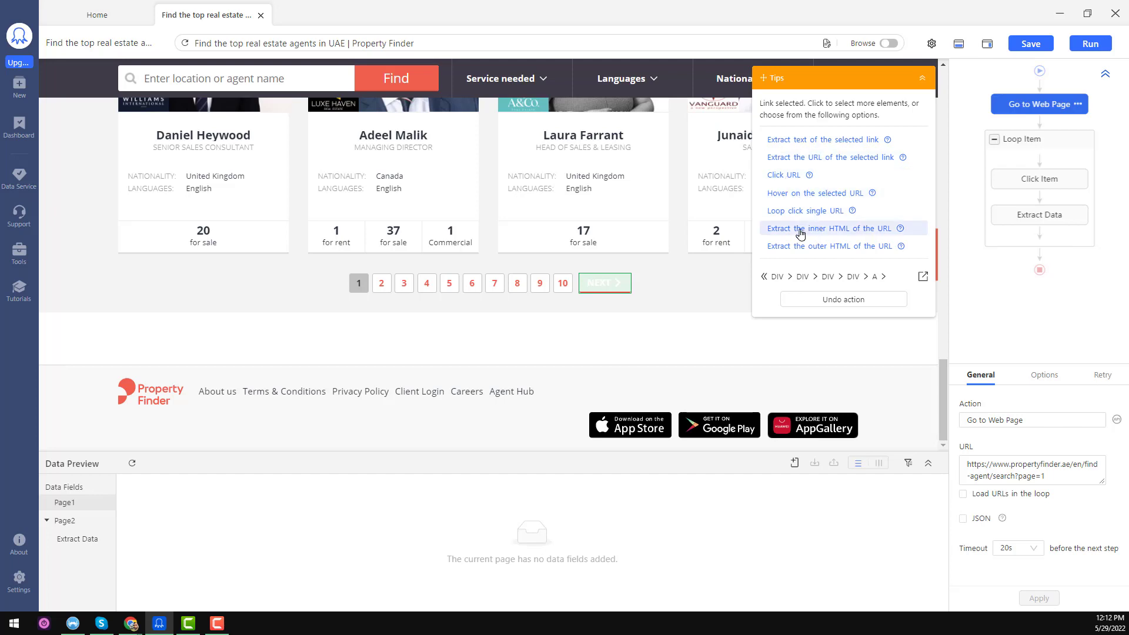
left_click(829, 212)
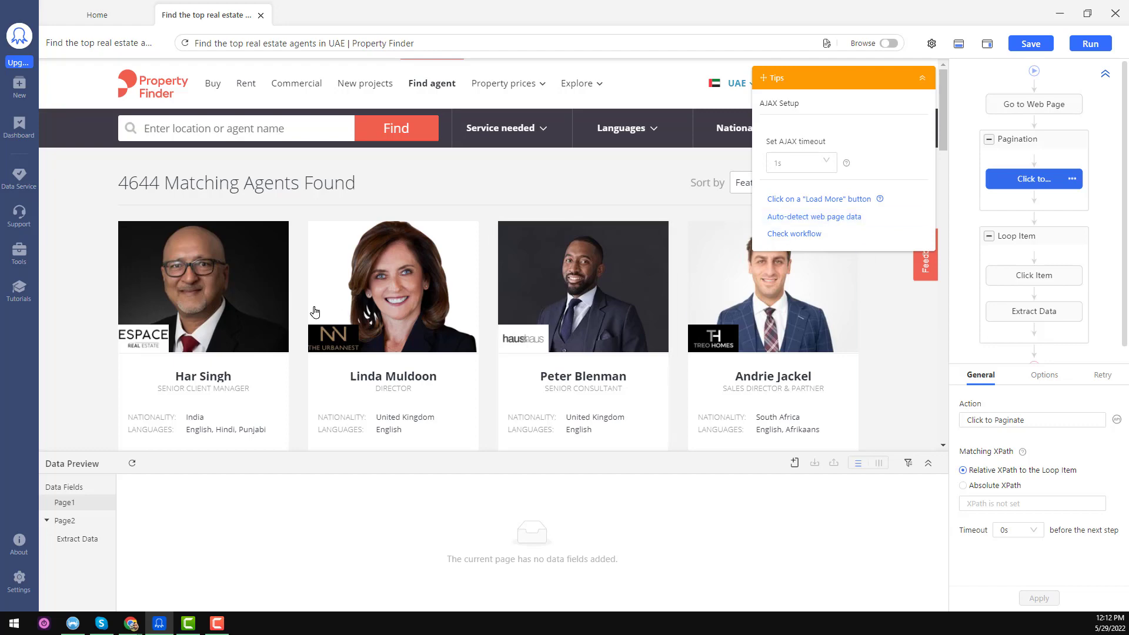
- Move the Loop Item with its click and extract actions inside the Pagination loop, ahead of the Click to Paginate action
scroll(305, 277, "down", 15)
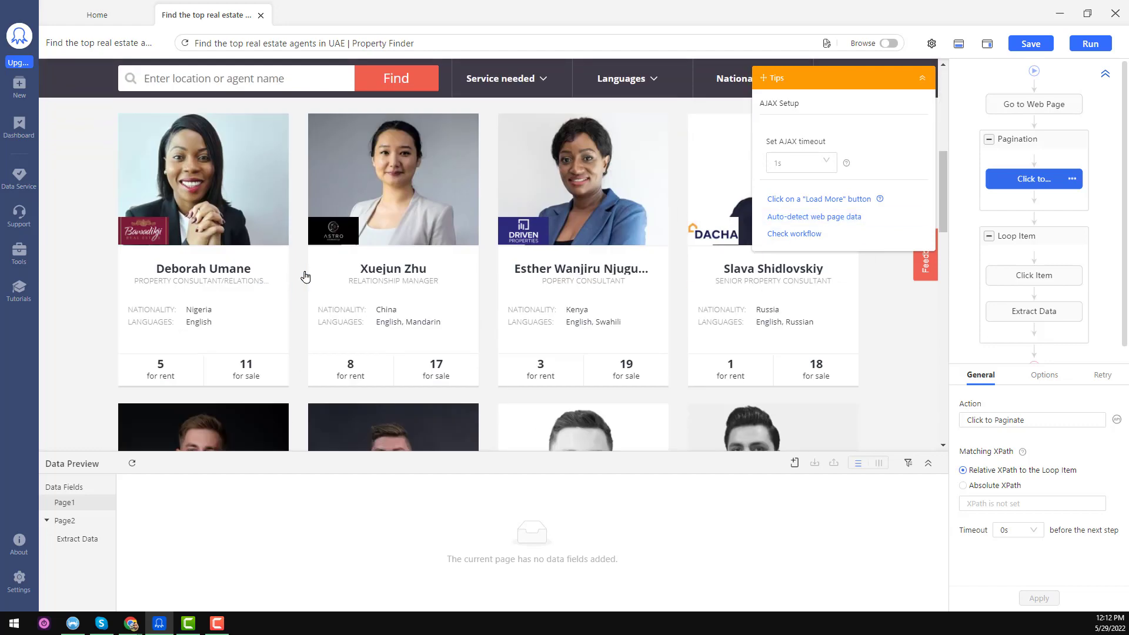
scroll(365, 301, "down", 3)
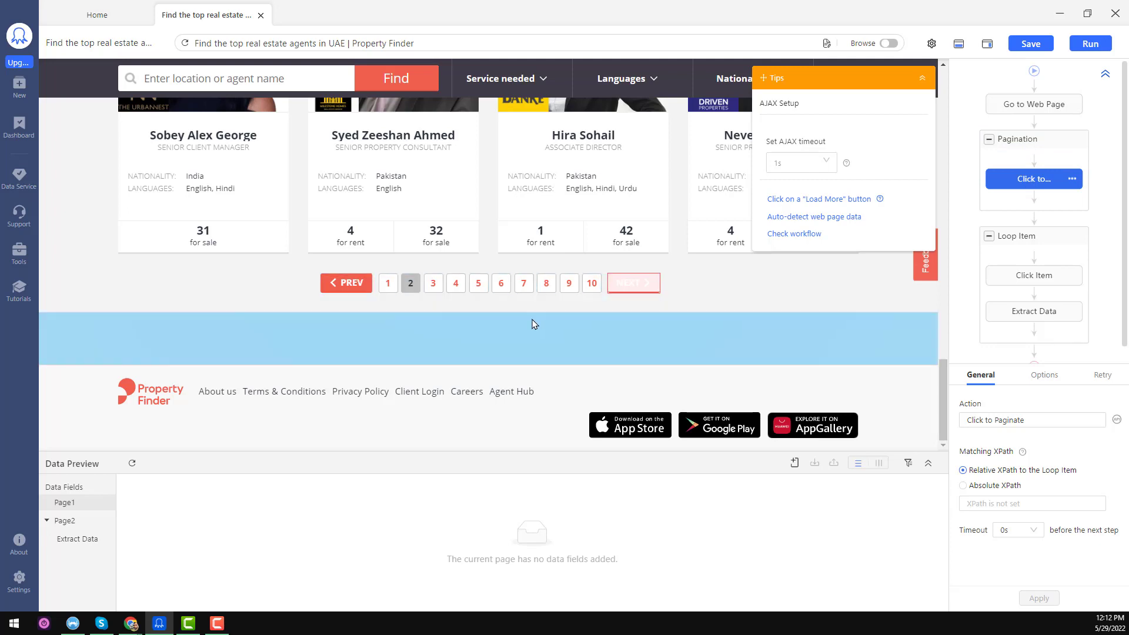
left_click(1032, 243)
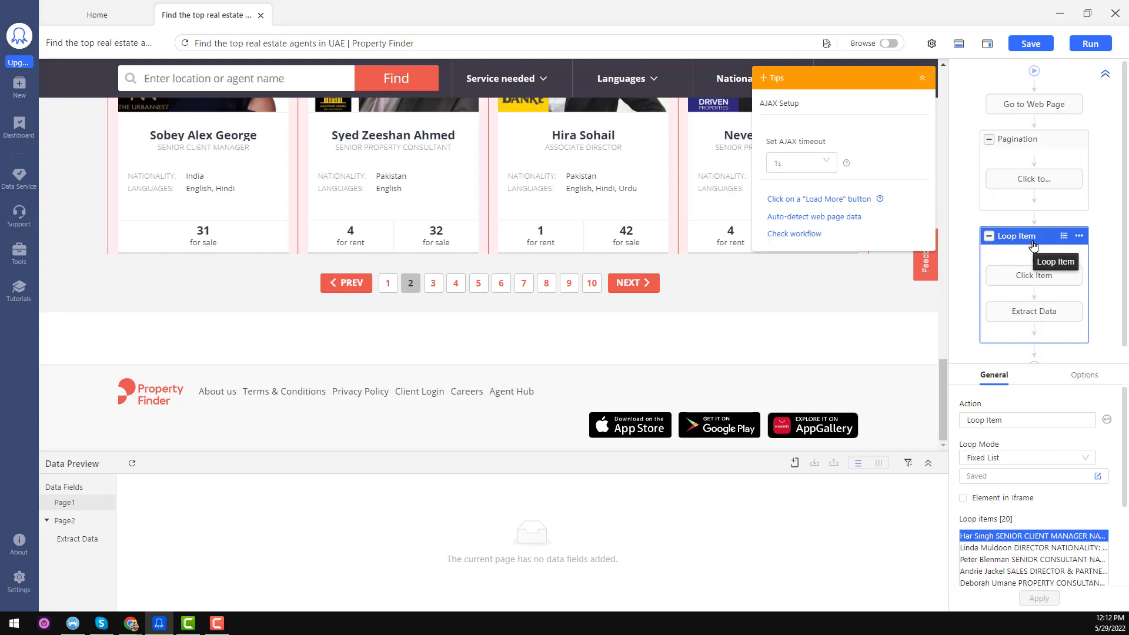
left_click_drag(1033, 242, 1040, 167)
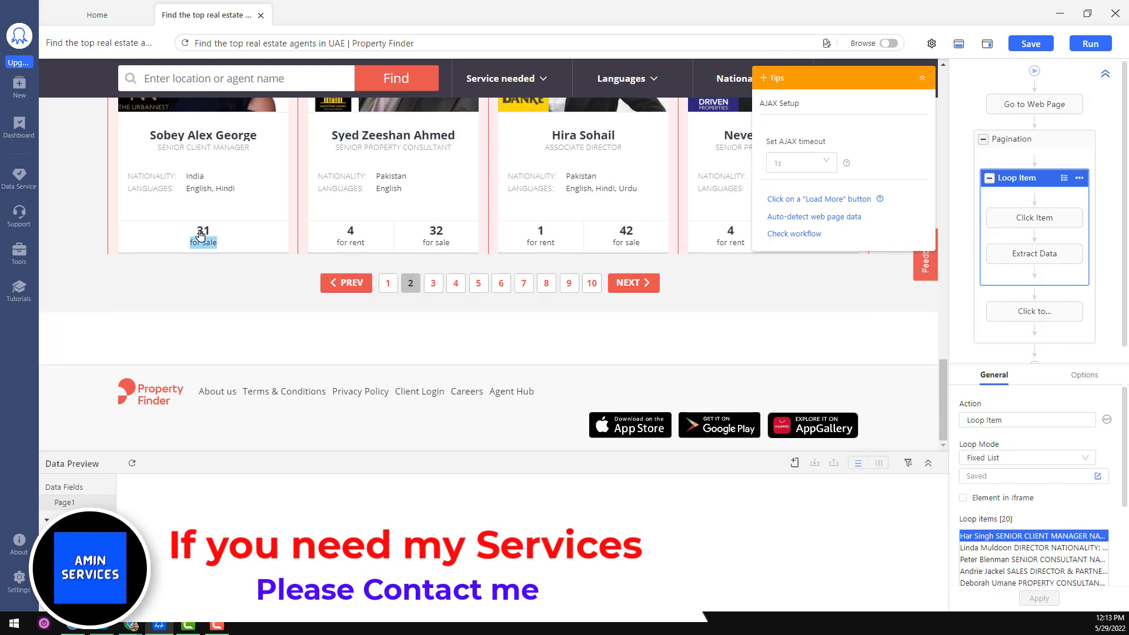
scroll(332, 245, "up", 8)
scroll(333, 246, "up", 6)
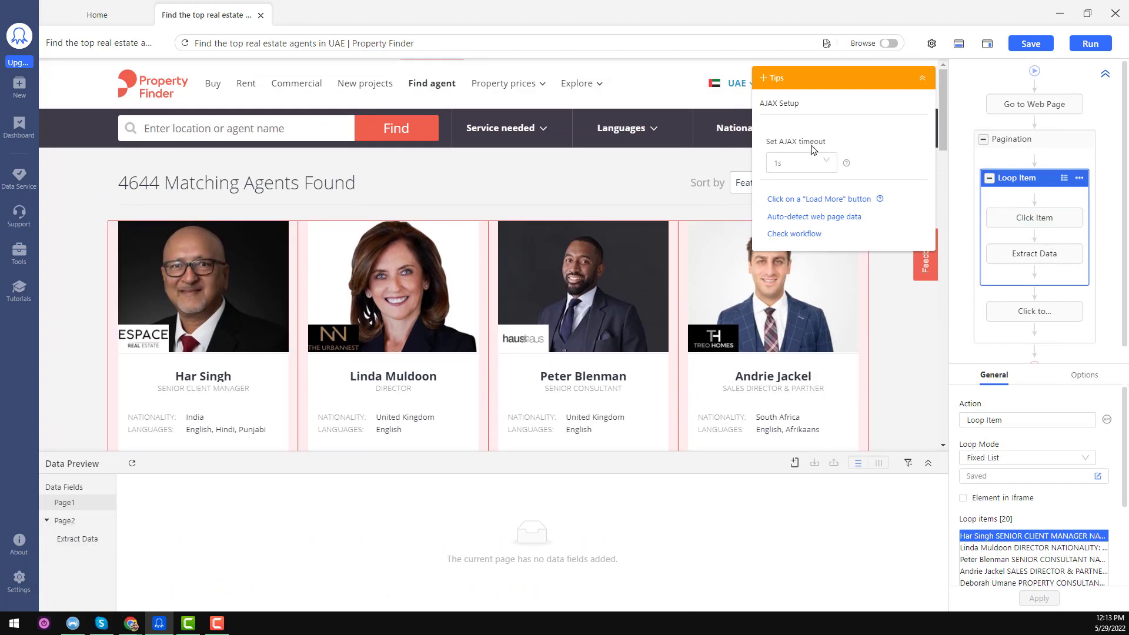
left_click(828, 164)
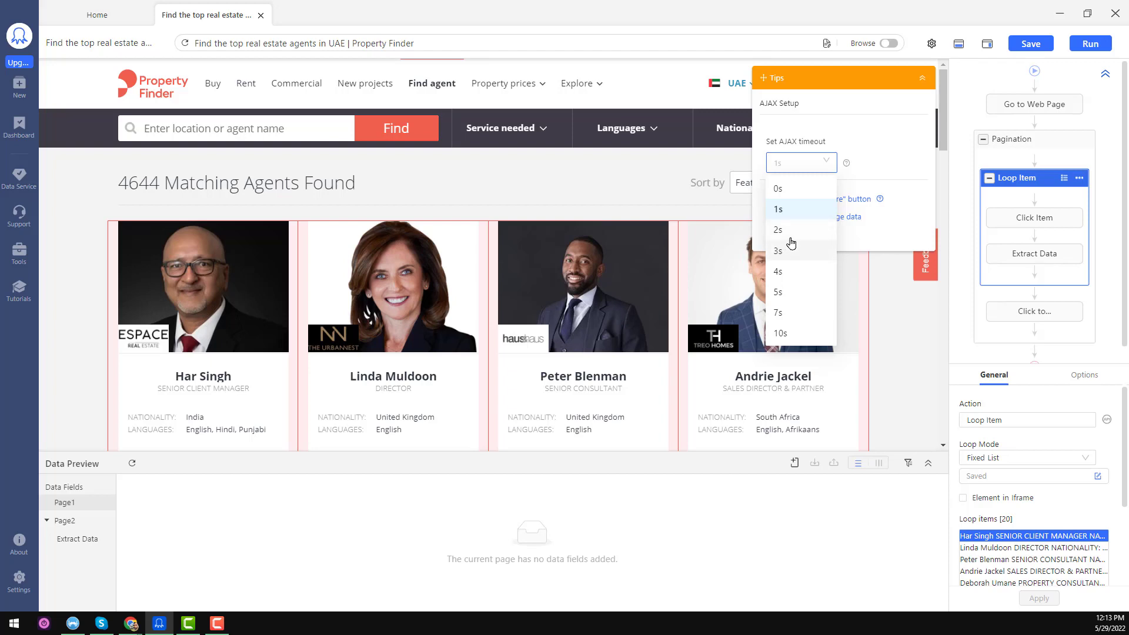
left_click(1034, 141)
left_click(819, 170)
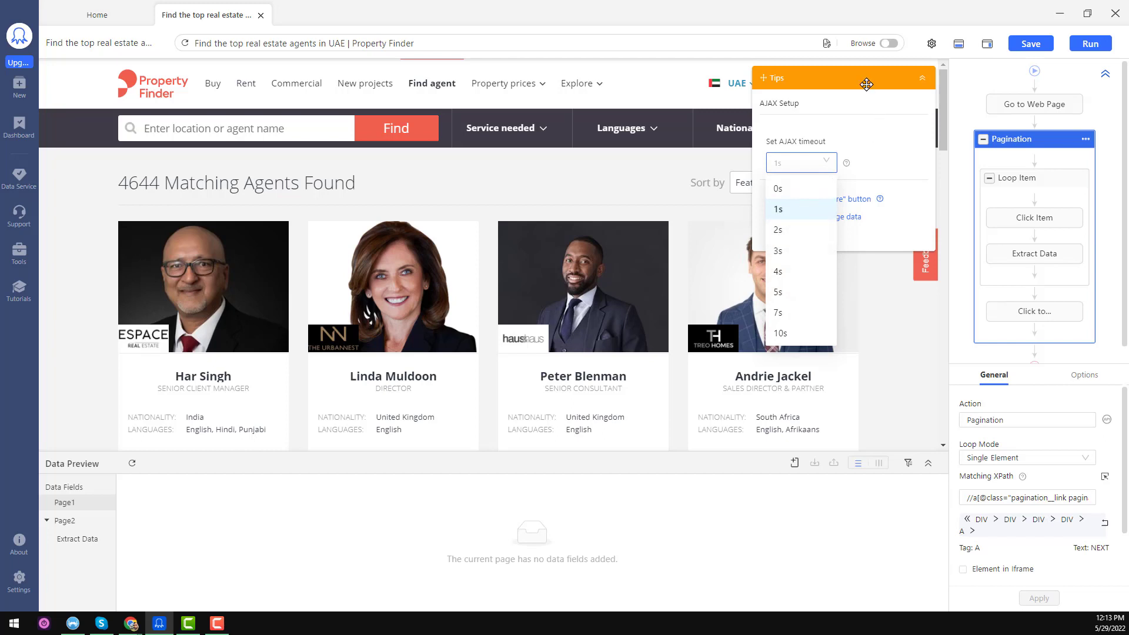
left_click(937, 215)
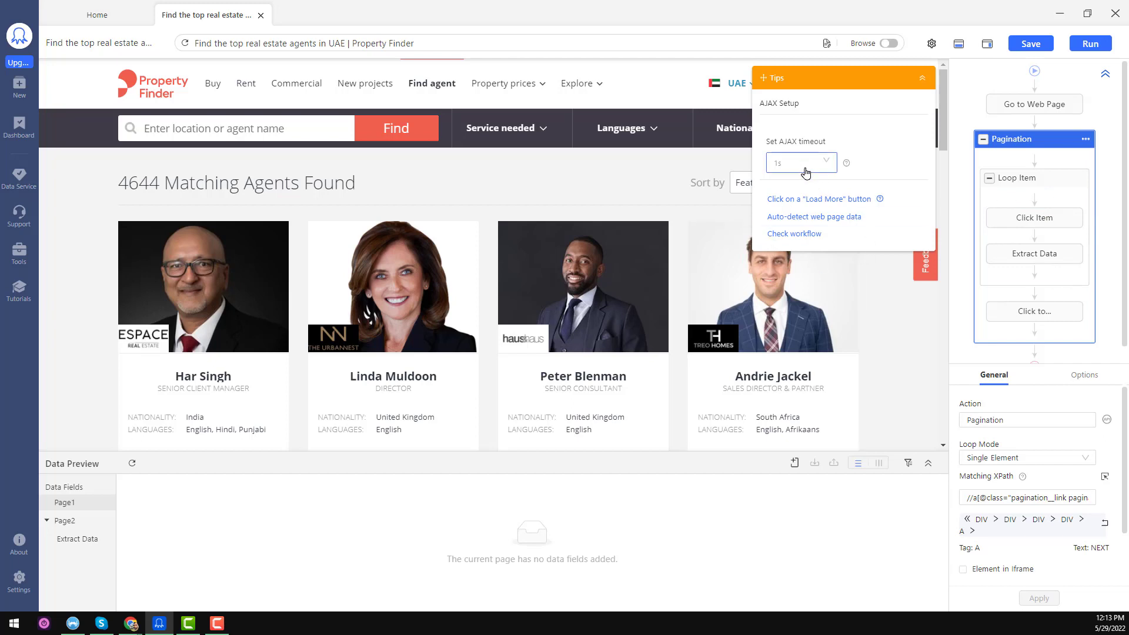
- Save the task under its already existing name and run it on the local device in Standard Mode
left_click(1032, 48)
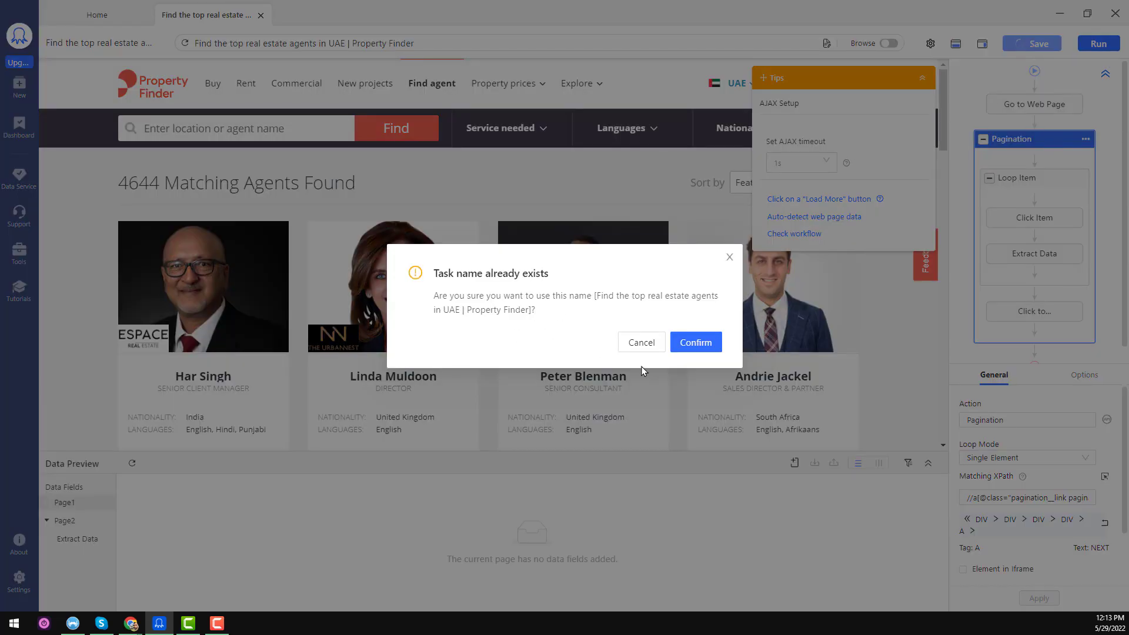
left_click(697, 344)
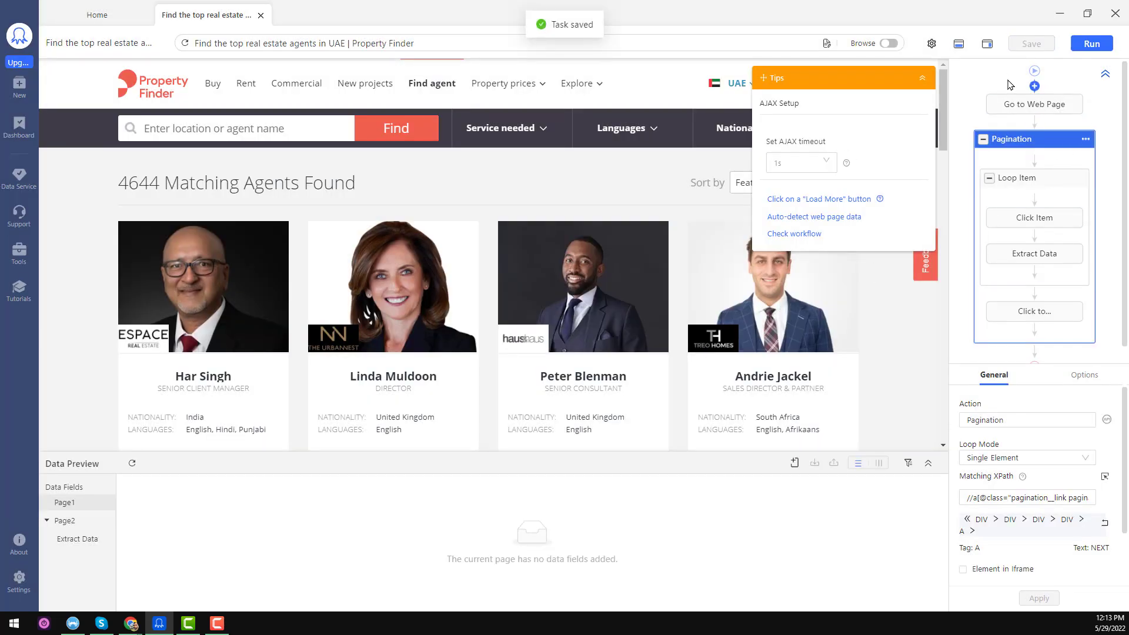
left_click(1095, 47)
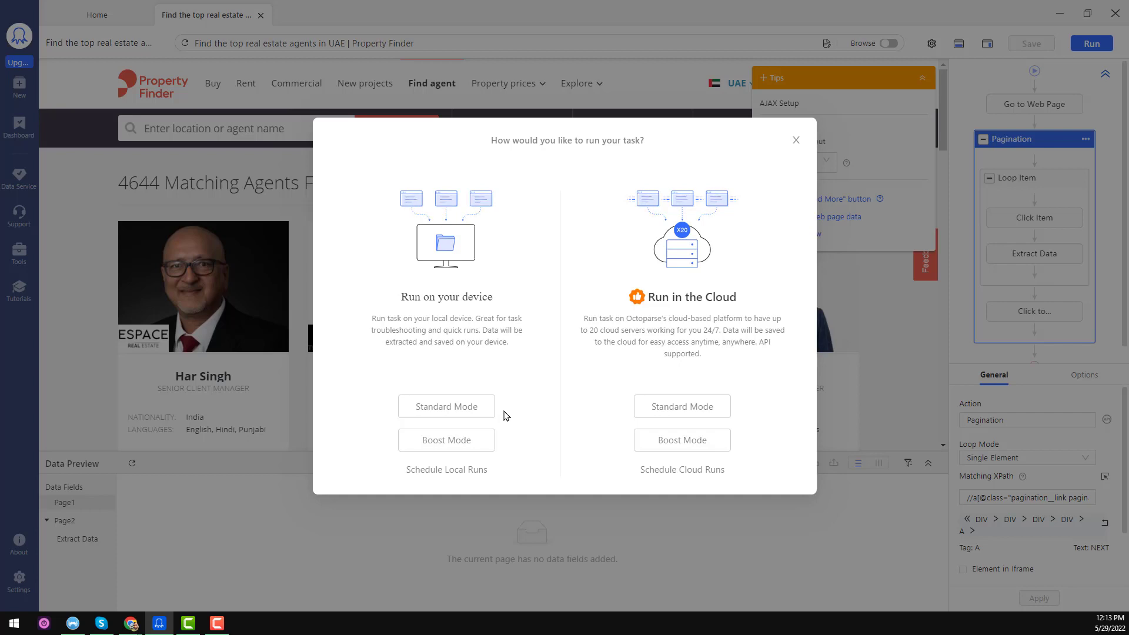
left_click(471, 415)
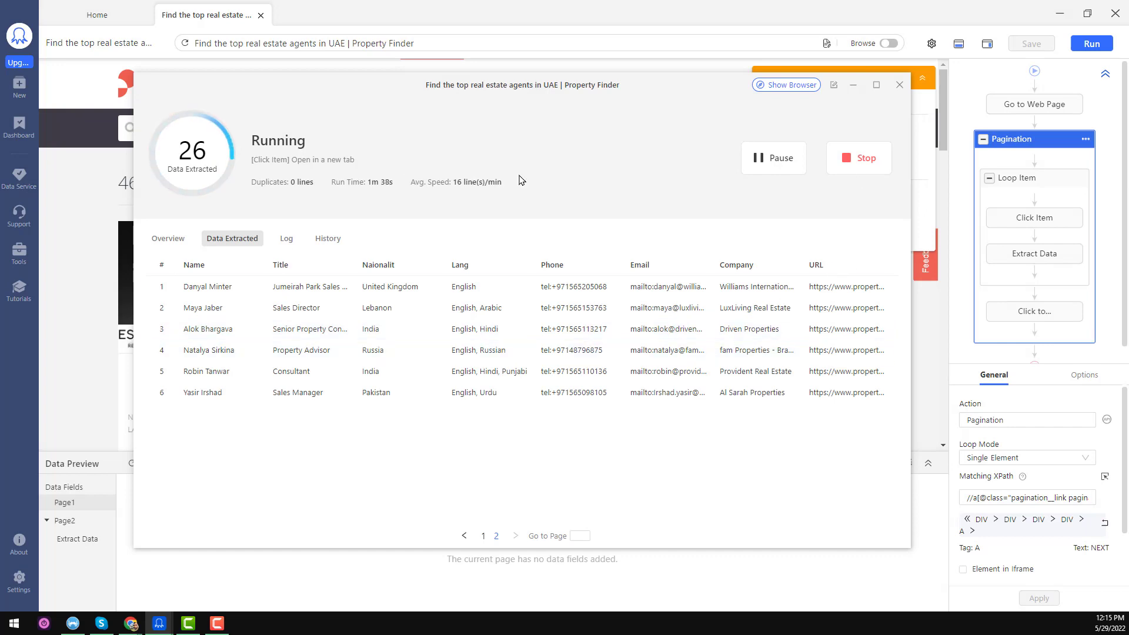
- Stop the running extraction and choose to export the data extracted so far
left_click(869, 158)
left_click(612, 329)
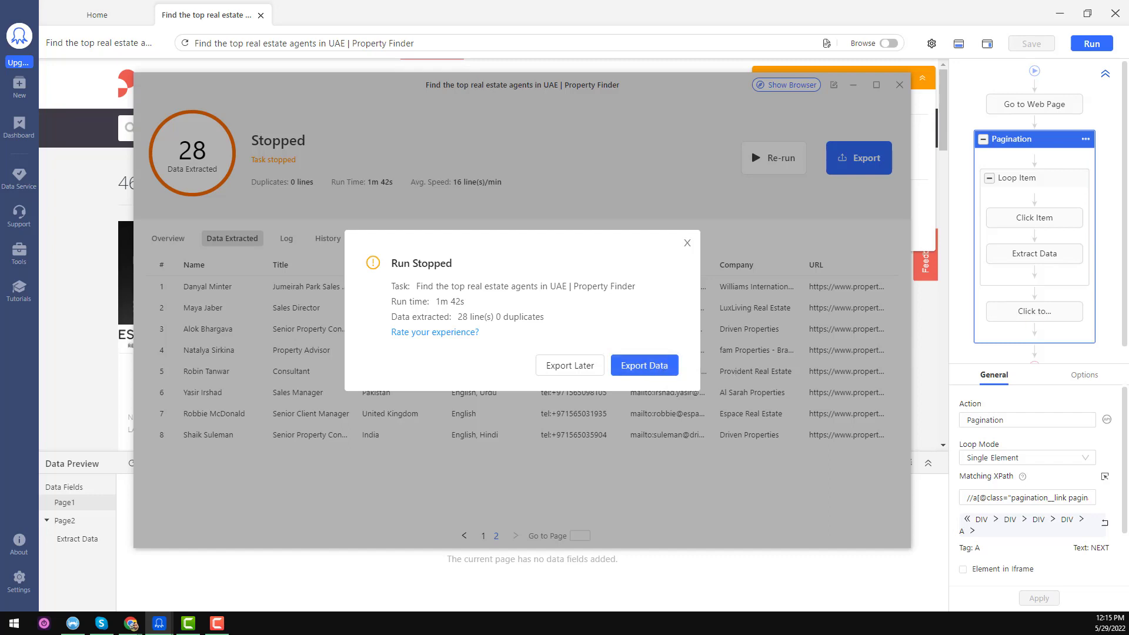
left_click(645, 365)
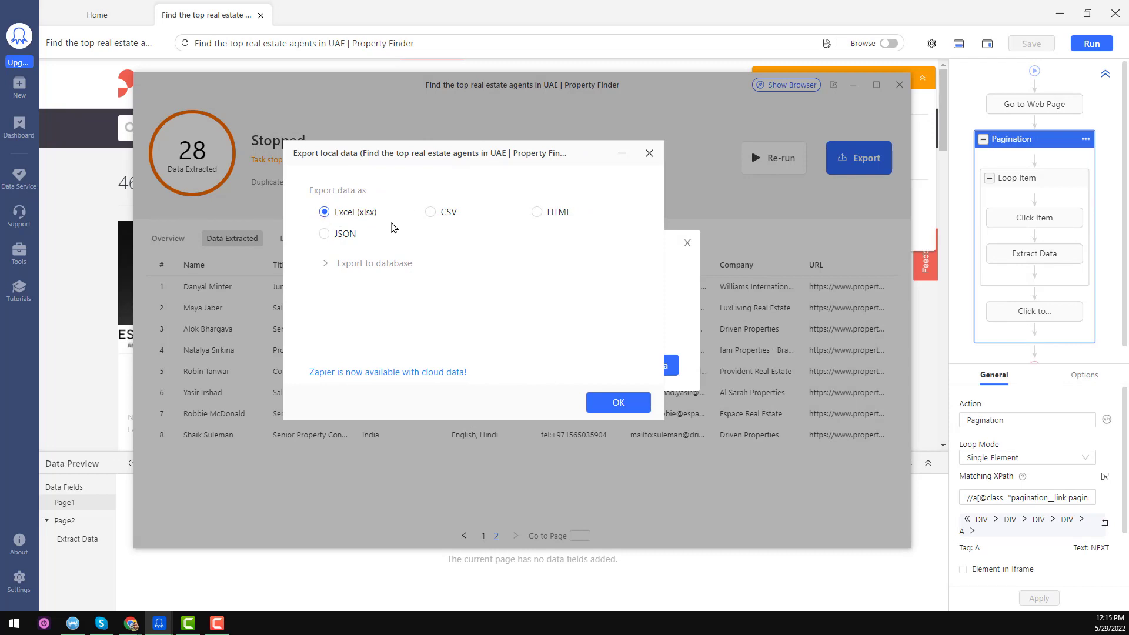
- Export the data as Excel (xlsx) to the Downloads folder under the suggested file name and open the exported file
left_click(619, 405)
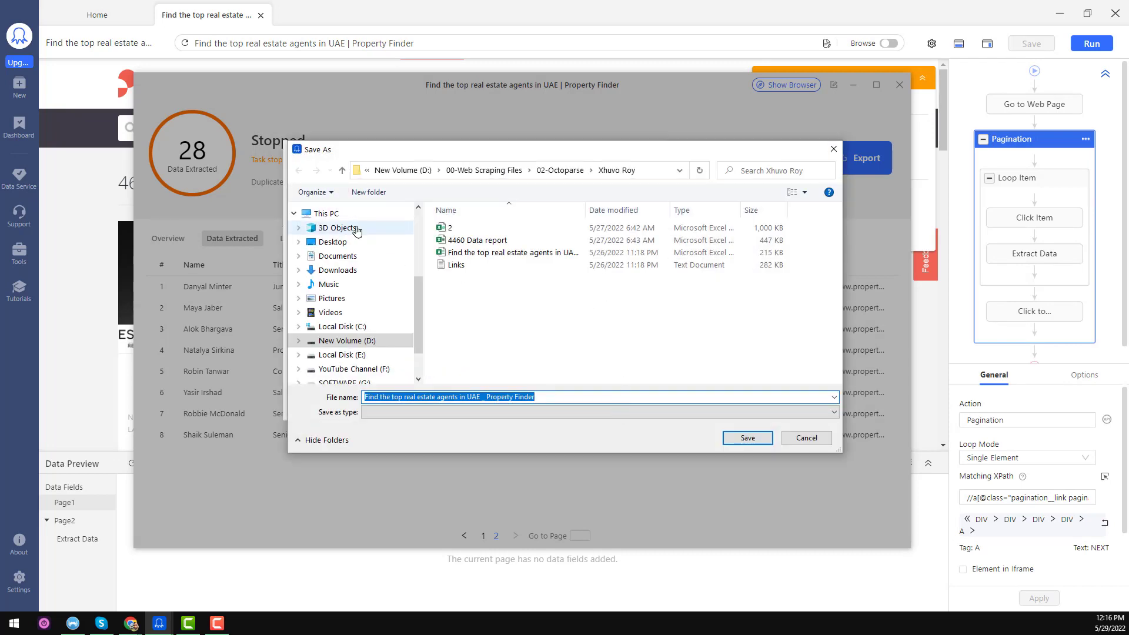
left_click(367, 272)
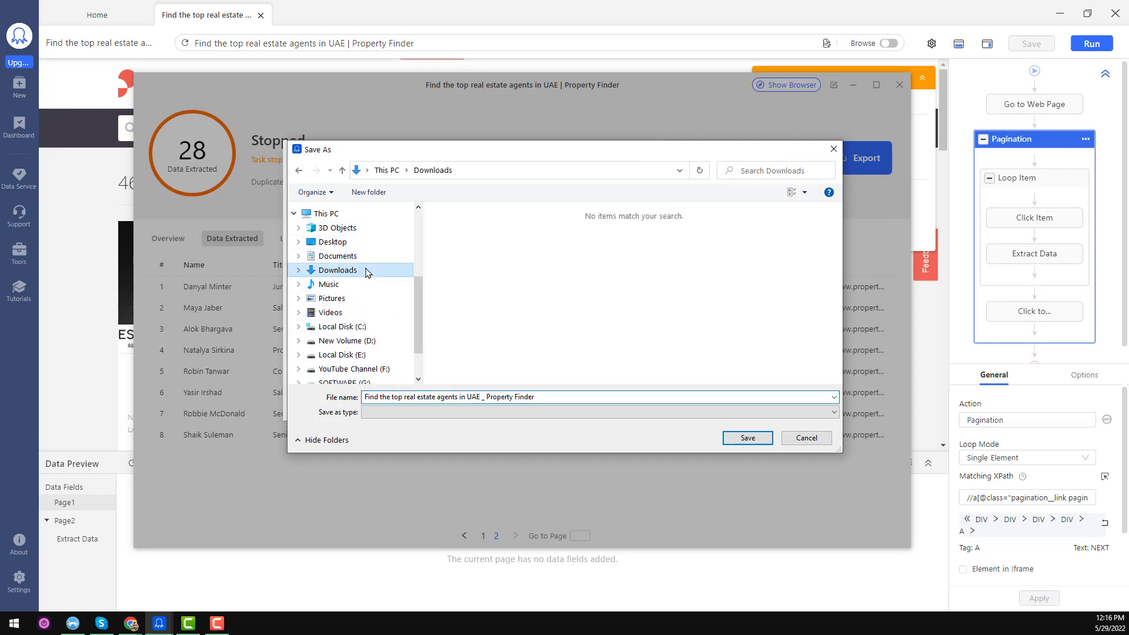
left_click(749, 438)
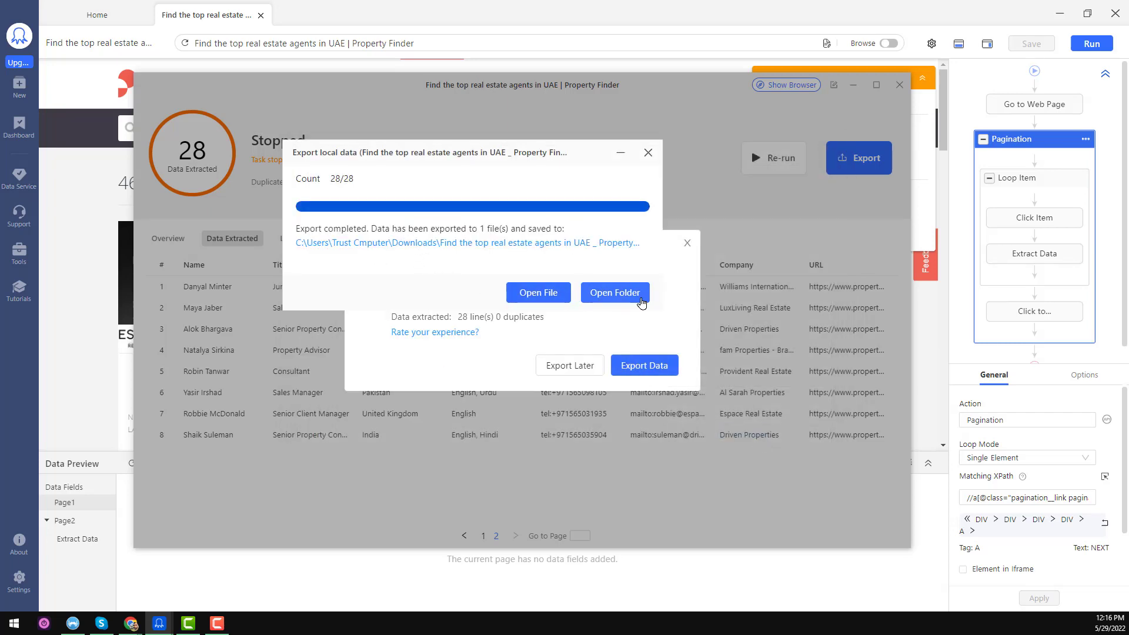
left_click(538, 293)
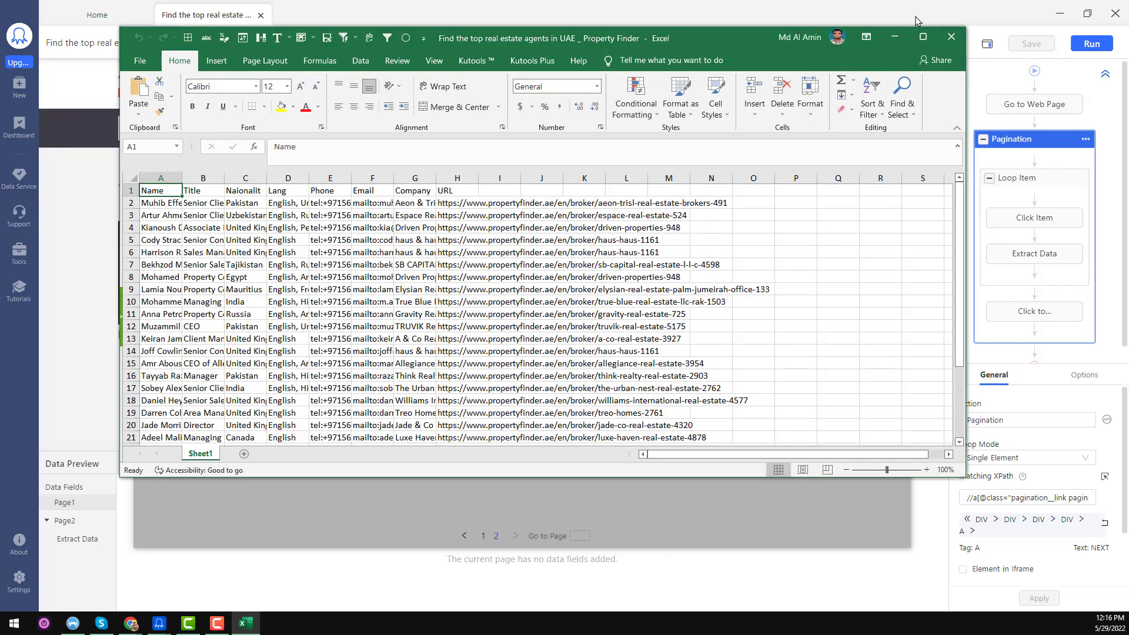
- Maximize the exported workbook's window and widen all sheet columns equally so their contents can be read
left_click(921, 21)
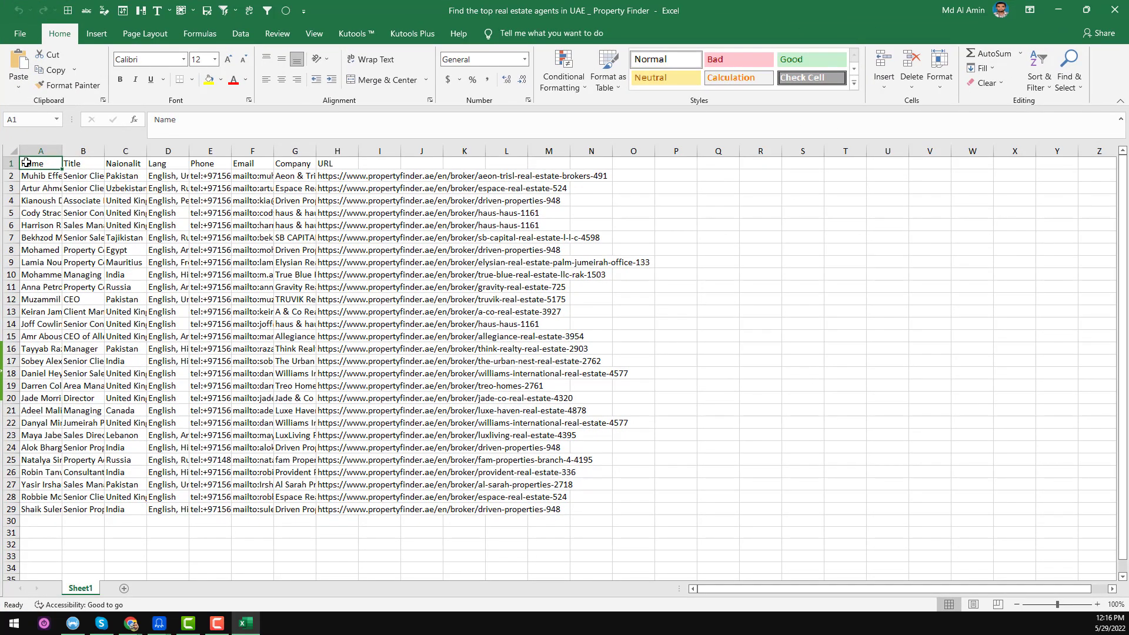
left_click(13, 156)
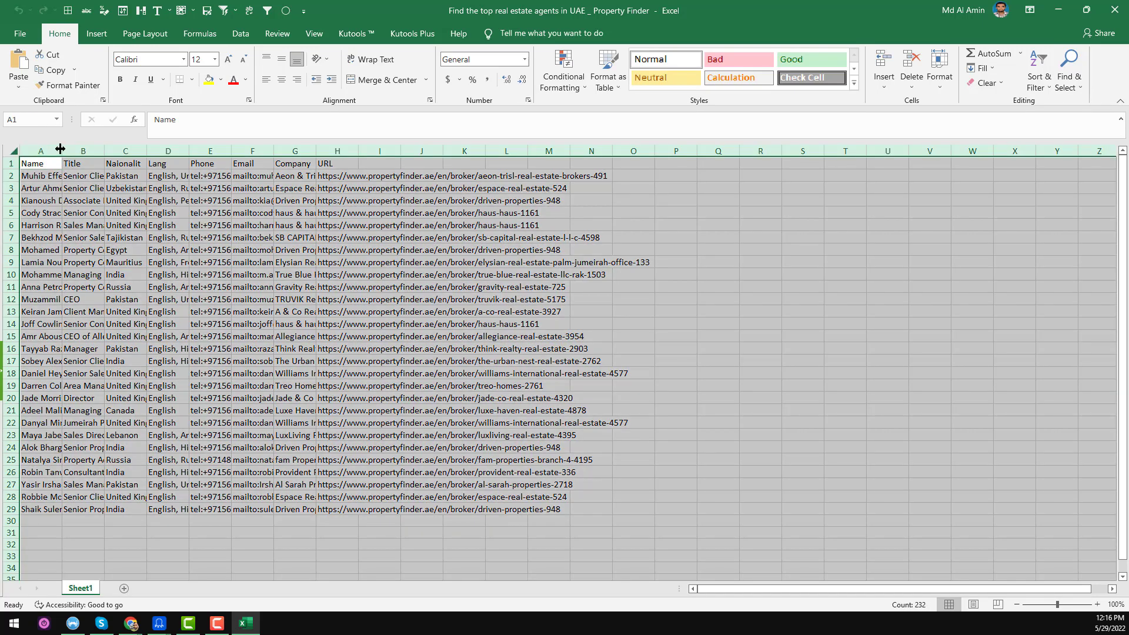
left_click_drag(61, 151, 168, 152)
left_click(257, 178)
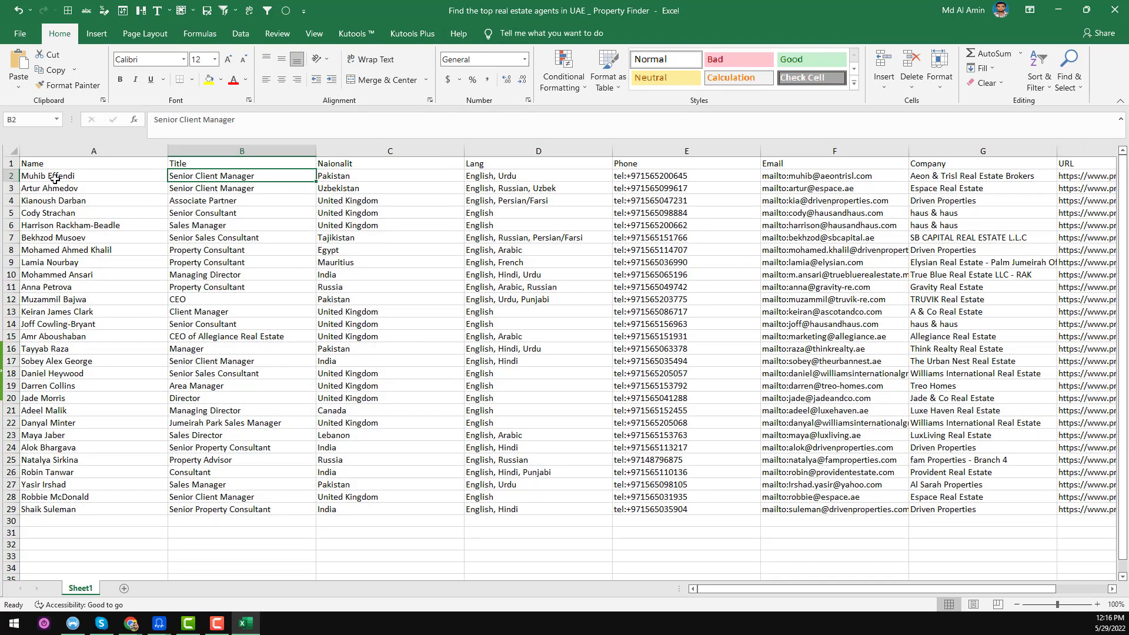
left_click(66, 176)
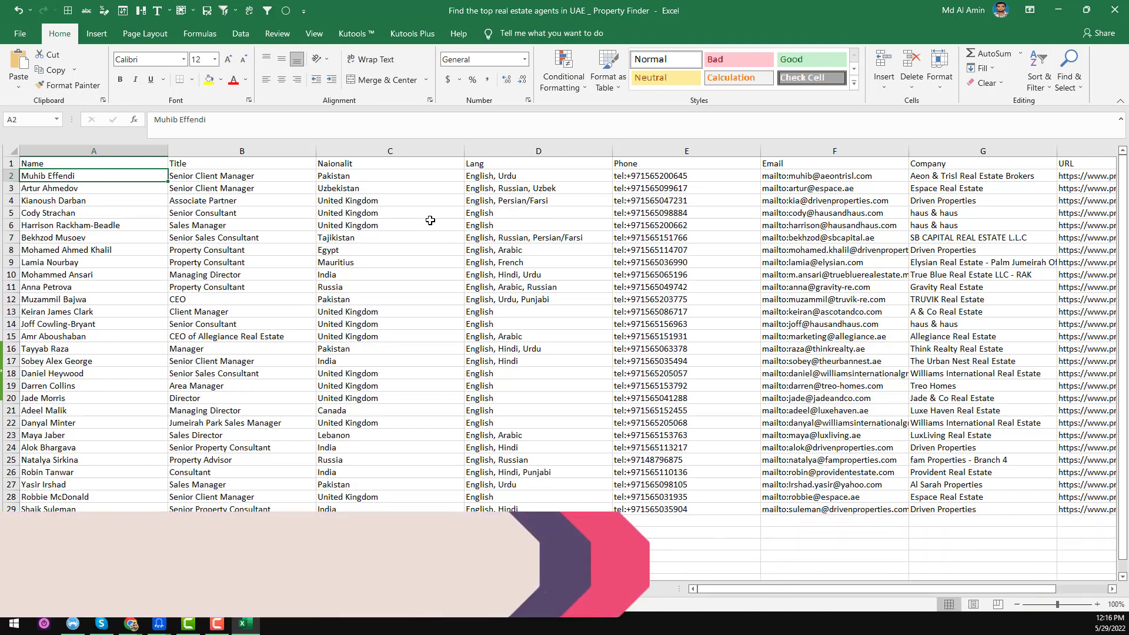
left_click(570, 178)
- Remove the "tel:+" prefix from every entry in the Phone column by replacing it with nothing
left_click(658, 174)
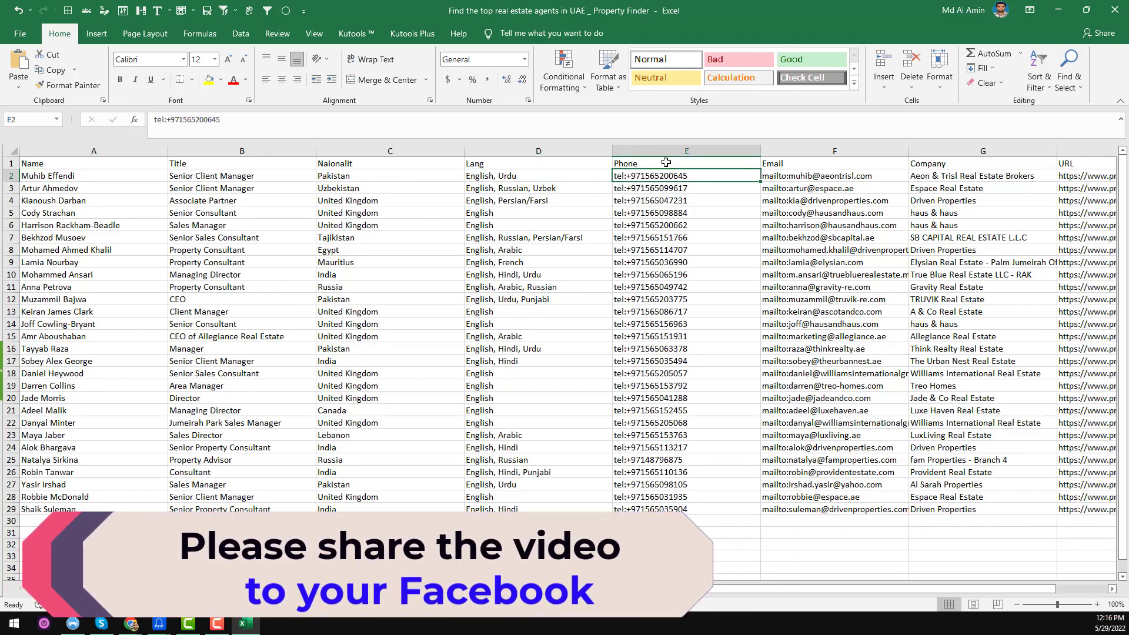
left_click(167, 120)
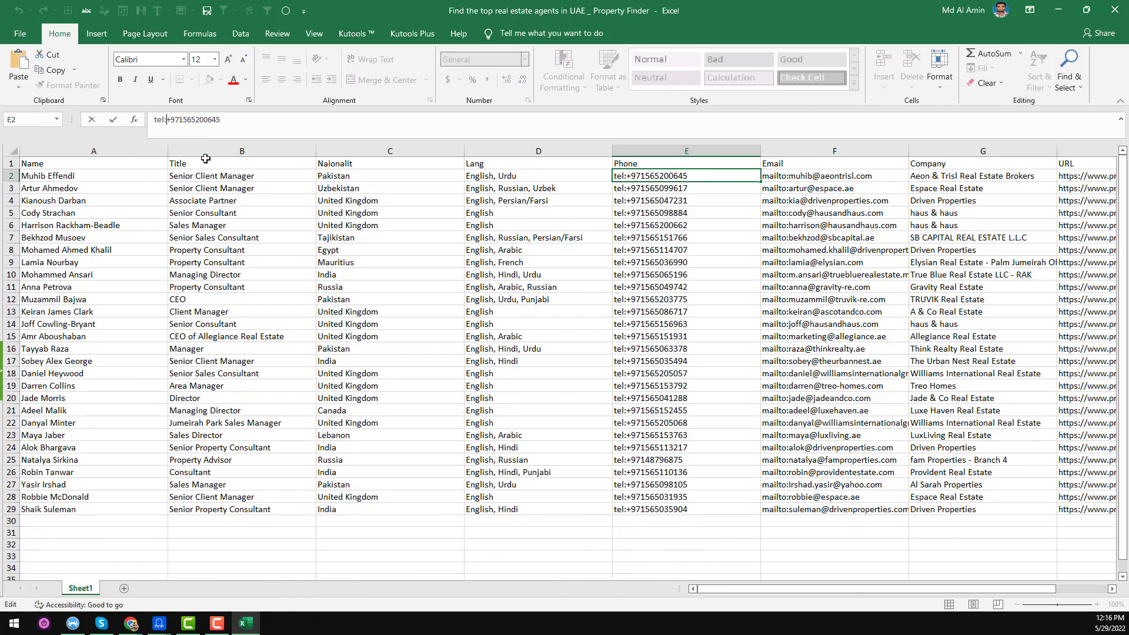
key("shift+Home")
left_click(624, 217)
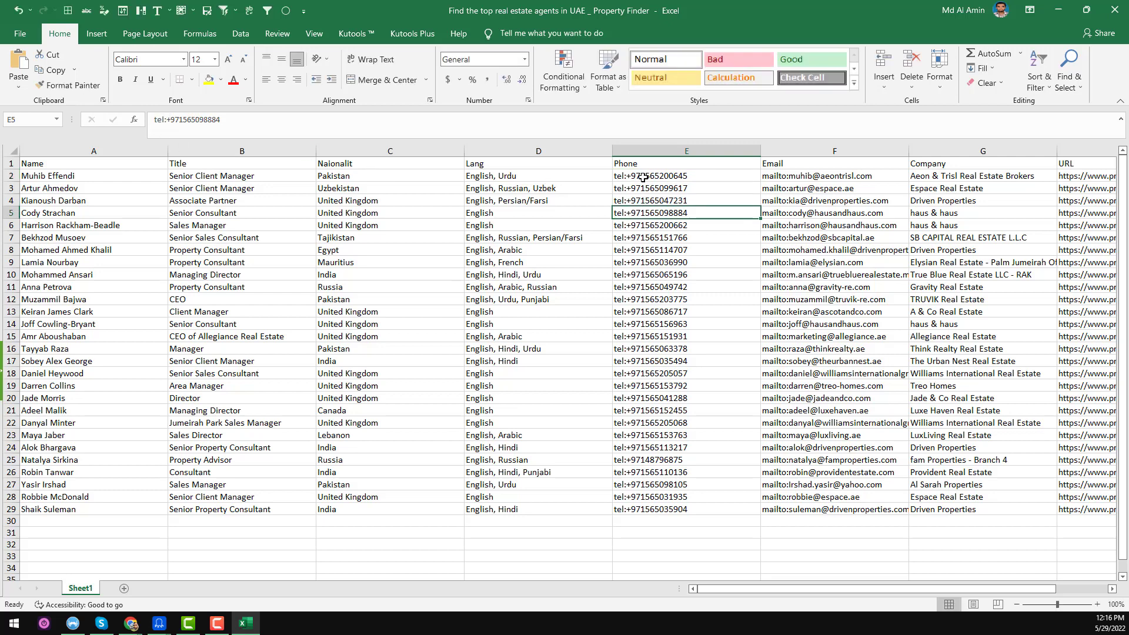
left_click(657, 148)
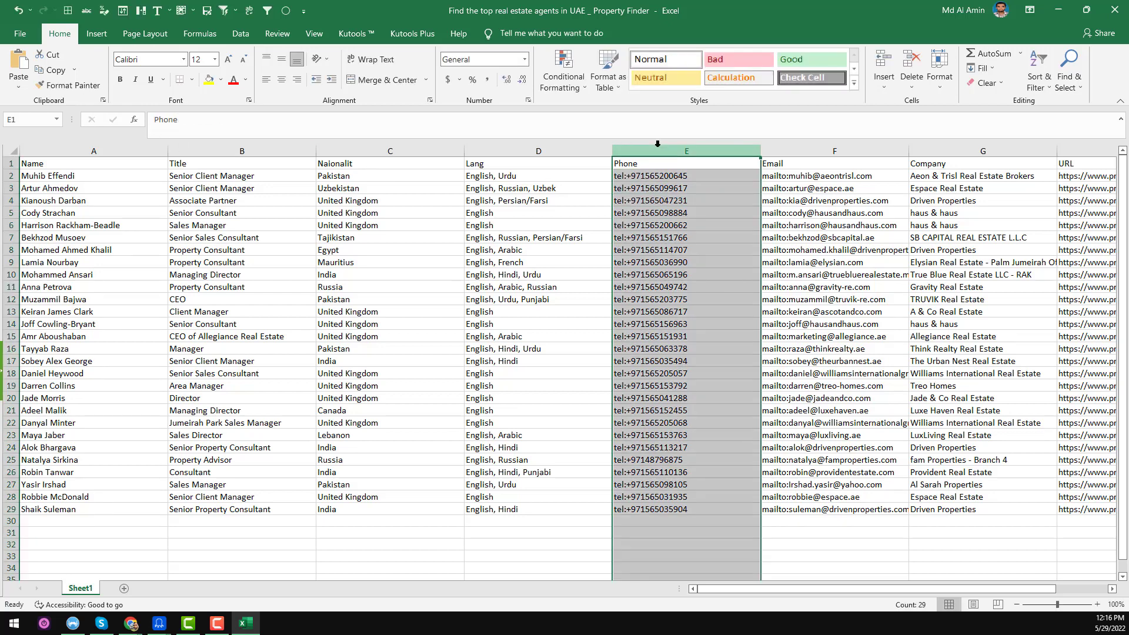
key("ctrl+h")
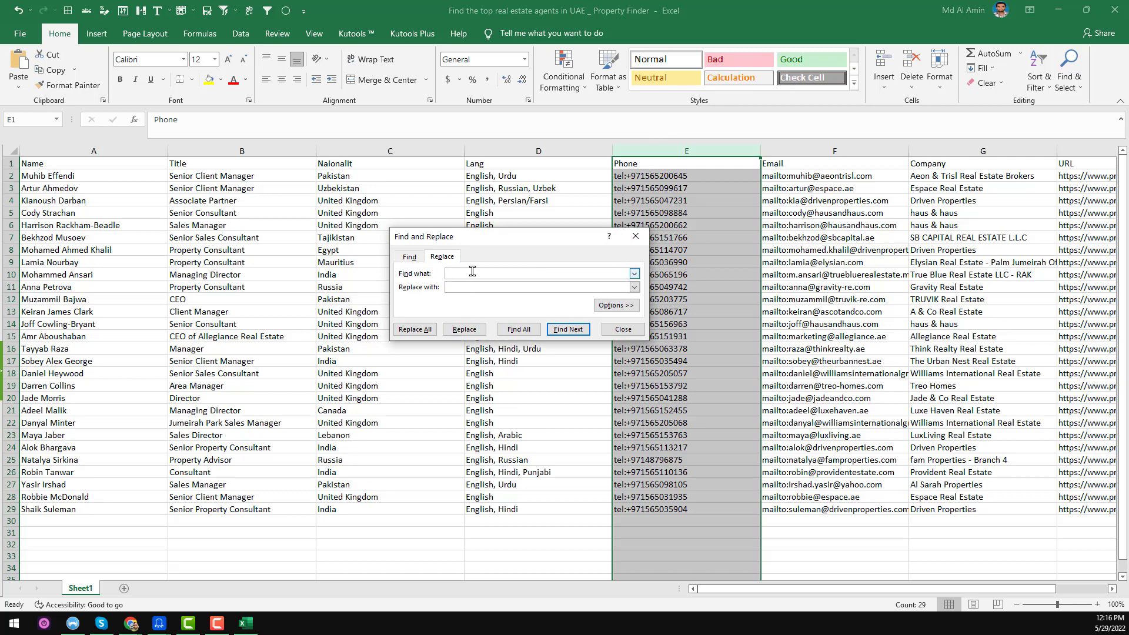
type("tel:+")
left_click(415, 330)
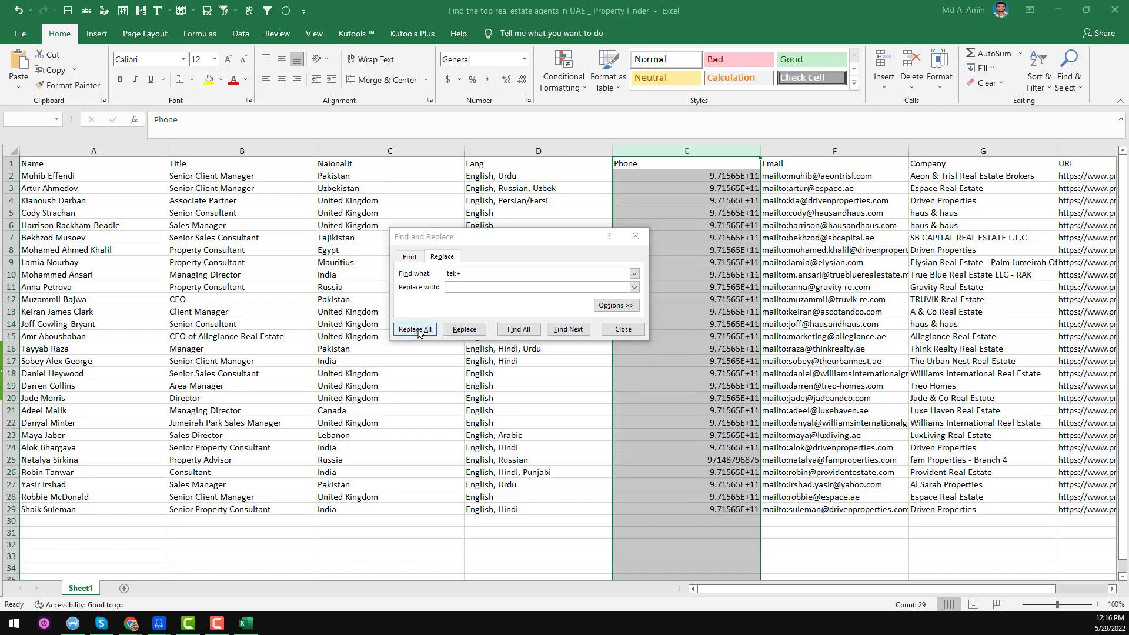
left_click(568, 343)
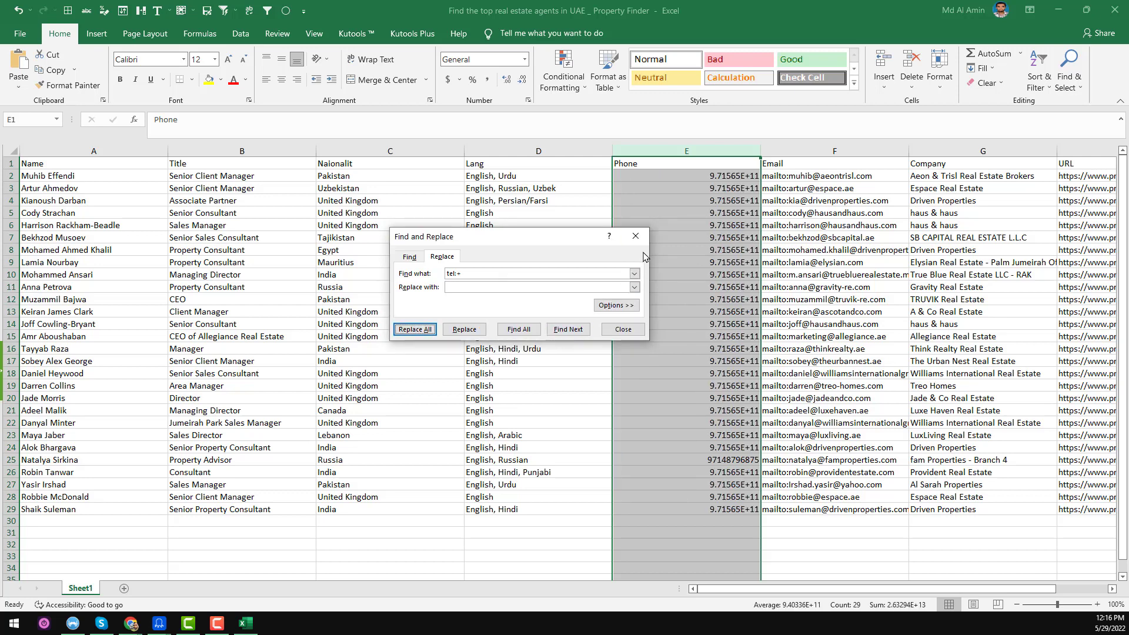
left_click(635, 235)
- Remove the "mailto:" prefix from every entry in the Email column by replacing it with nothing
left_click(795, 177)
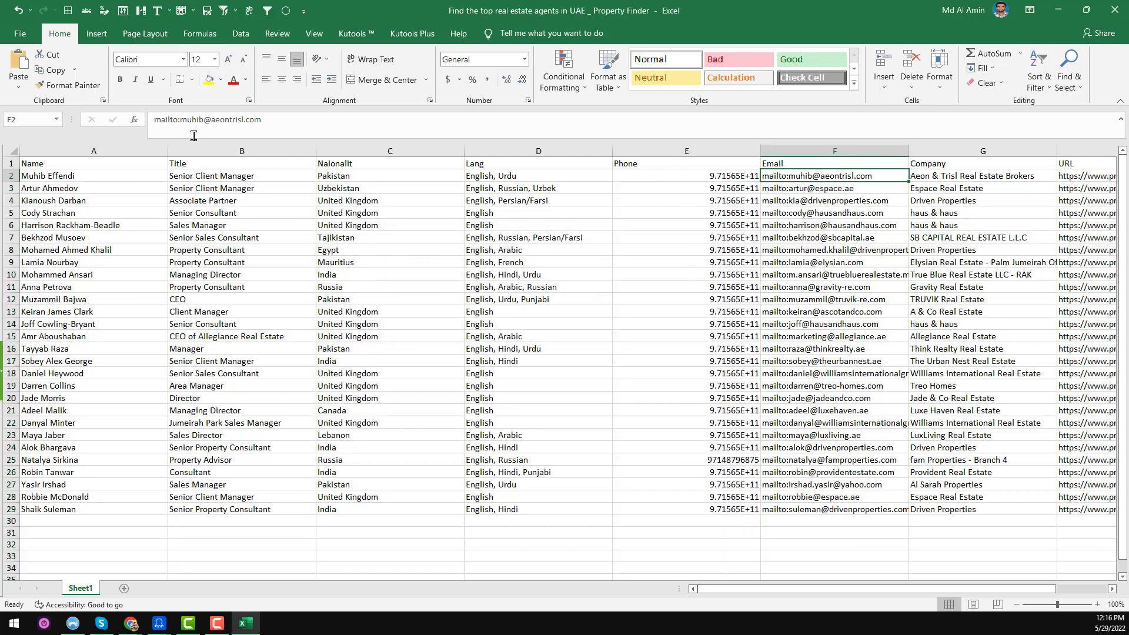
left_click(181, 120)
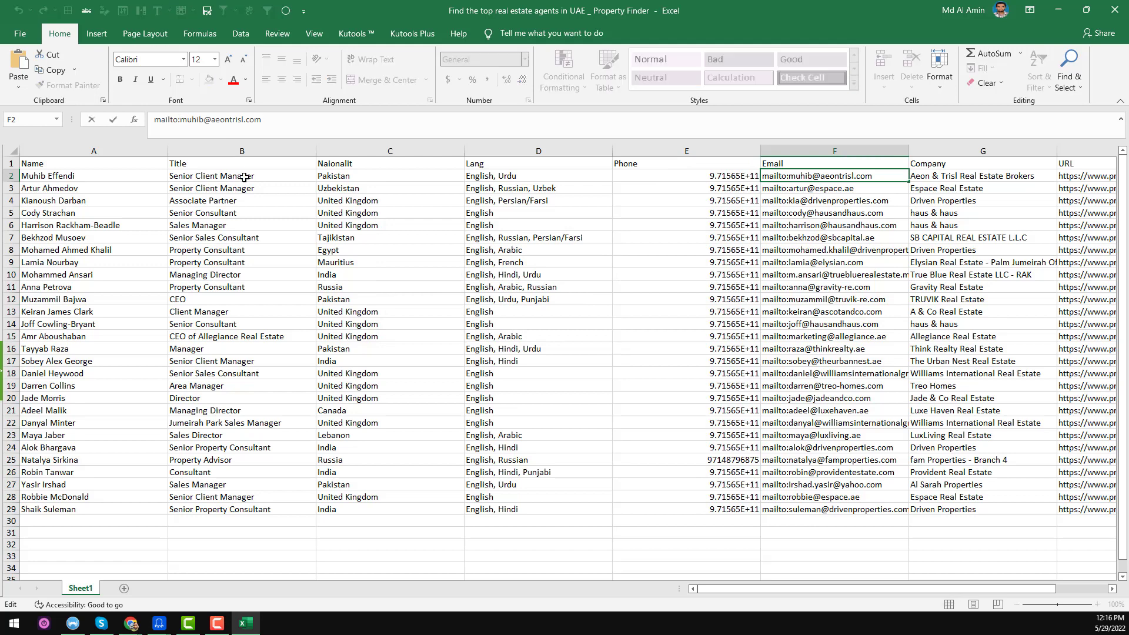
key("shift+Home")
key("ctrl+c")
left_click(804, 148)
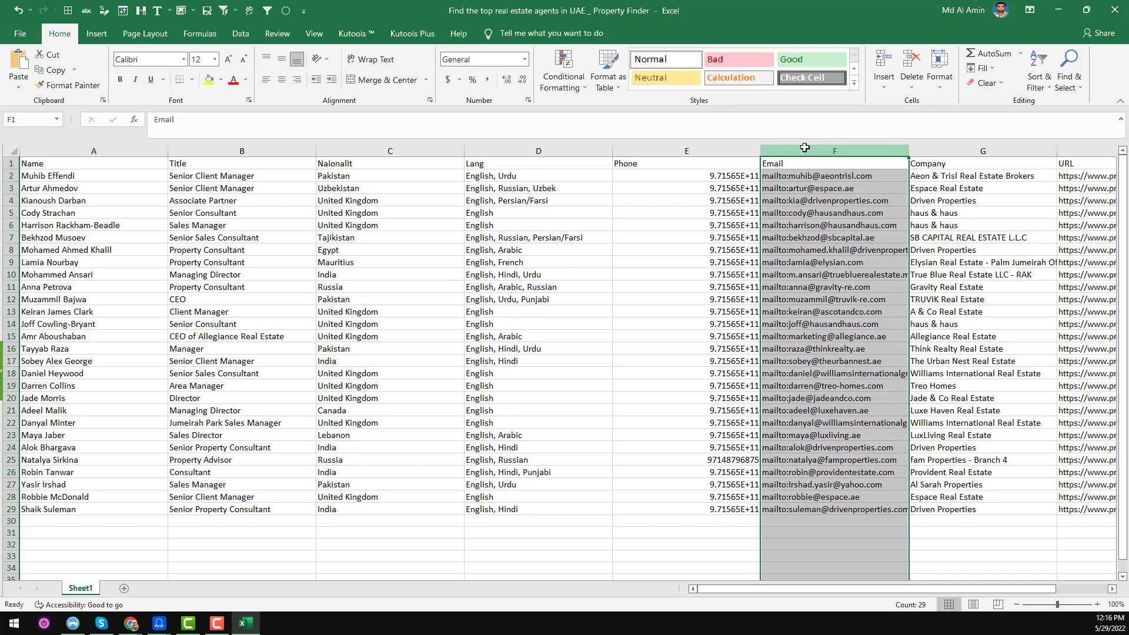
key("ctrl+h")
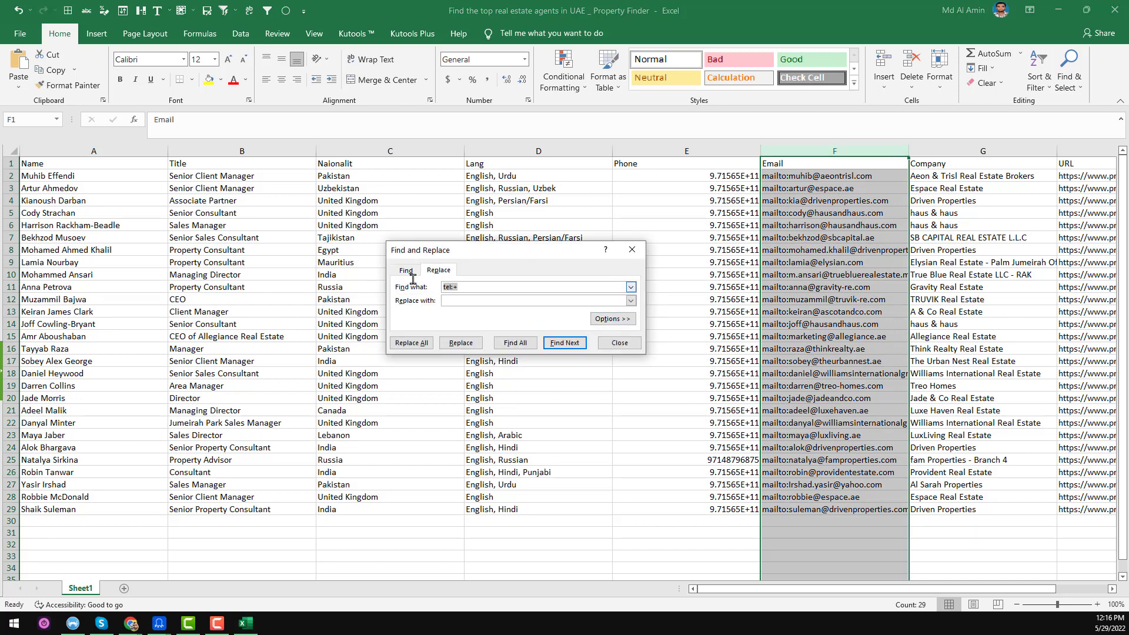
key("ctrl+v")
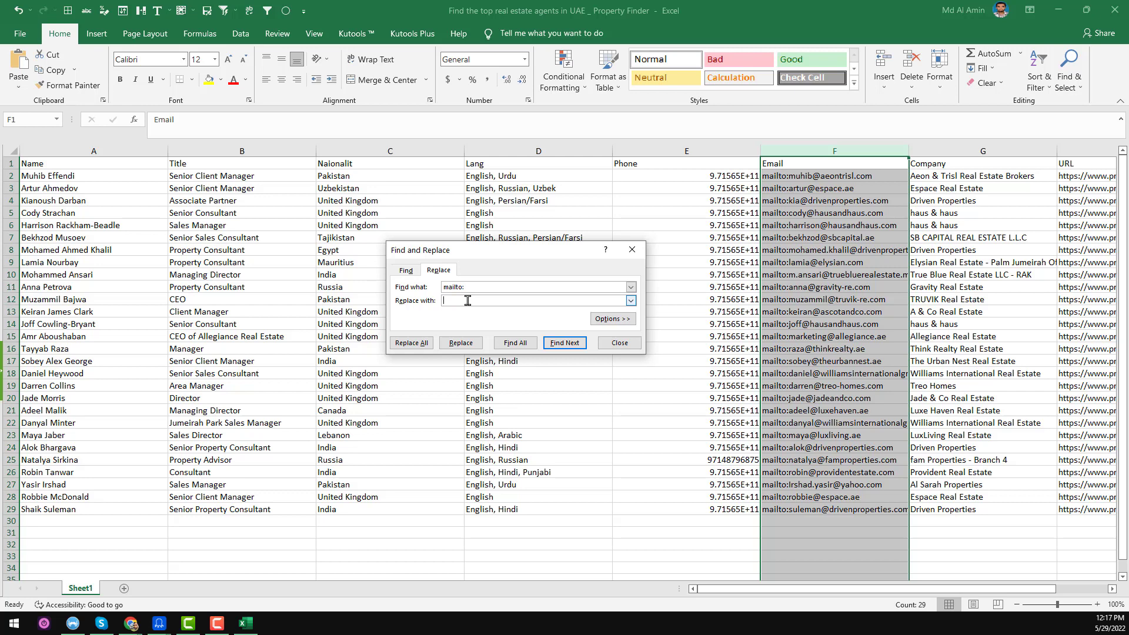
left_click(410, 344)
left_click(579, 346)
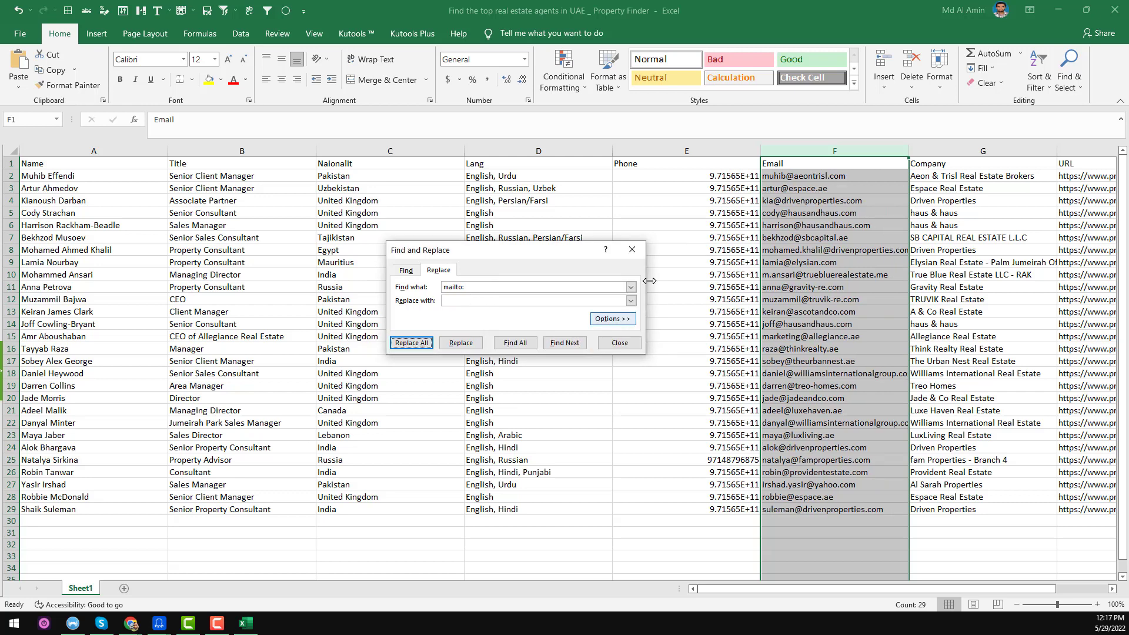
left_click(631, 250)
- Review the first record across the Email, Company and URL columns and back to the Name column
left_click(806, 176)
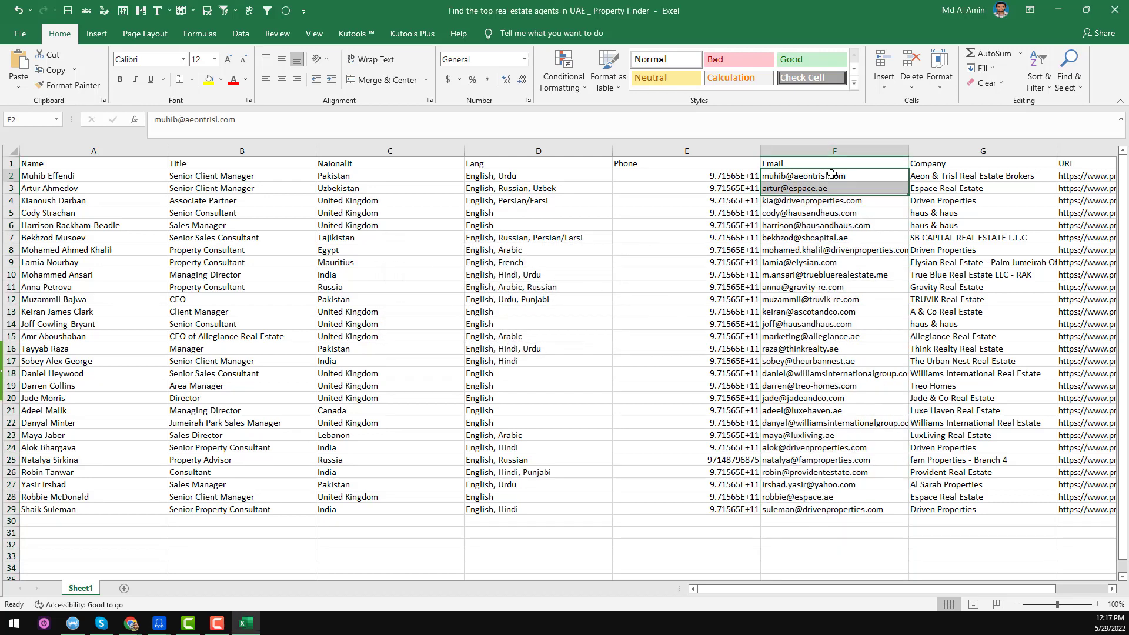
key("Right")
key("Right")
key("Right")
scroll(806, 180, "right", 3)
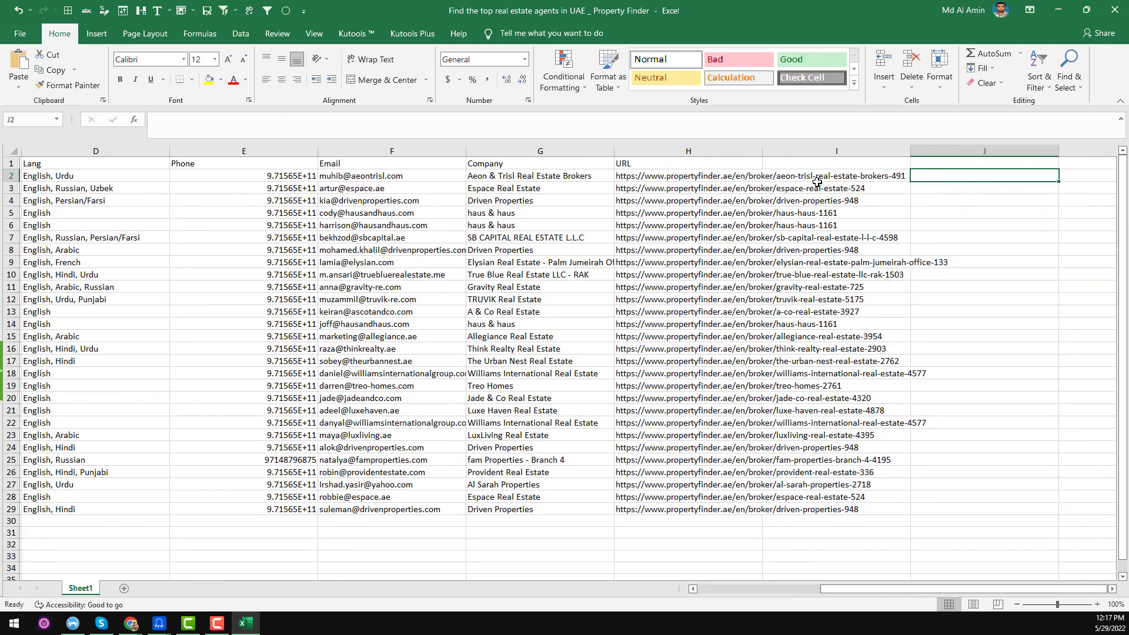
left_click(748, 178)
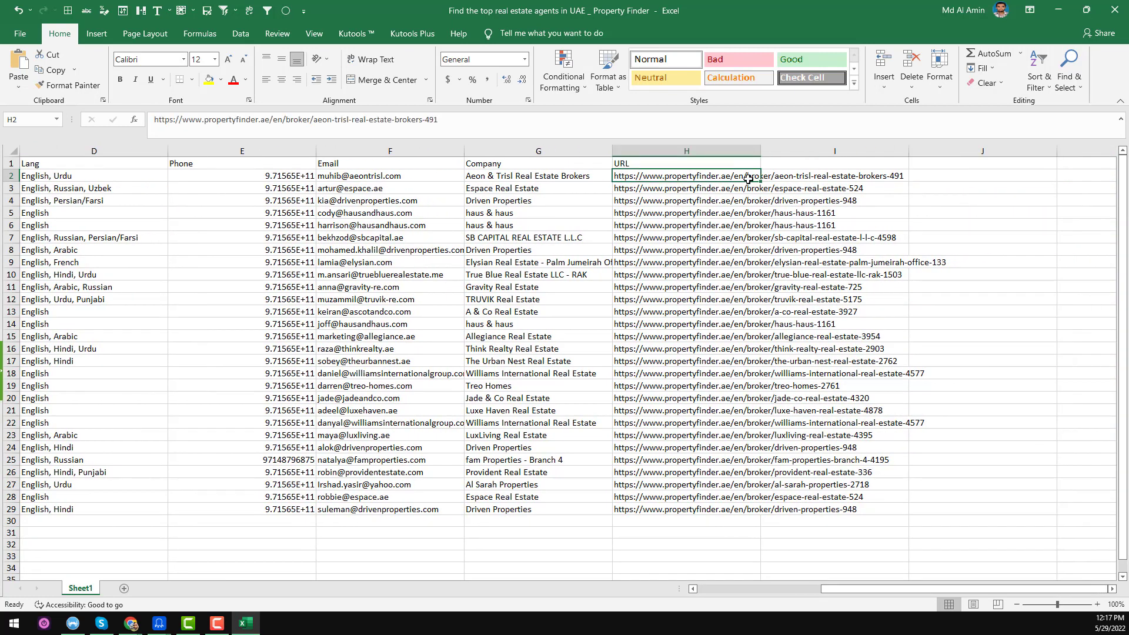
key("Left")
key("Left")
key("Left")
key("Left")
key("Left")
key("Left")
key("Left")
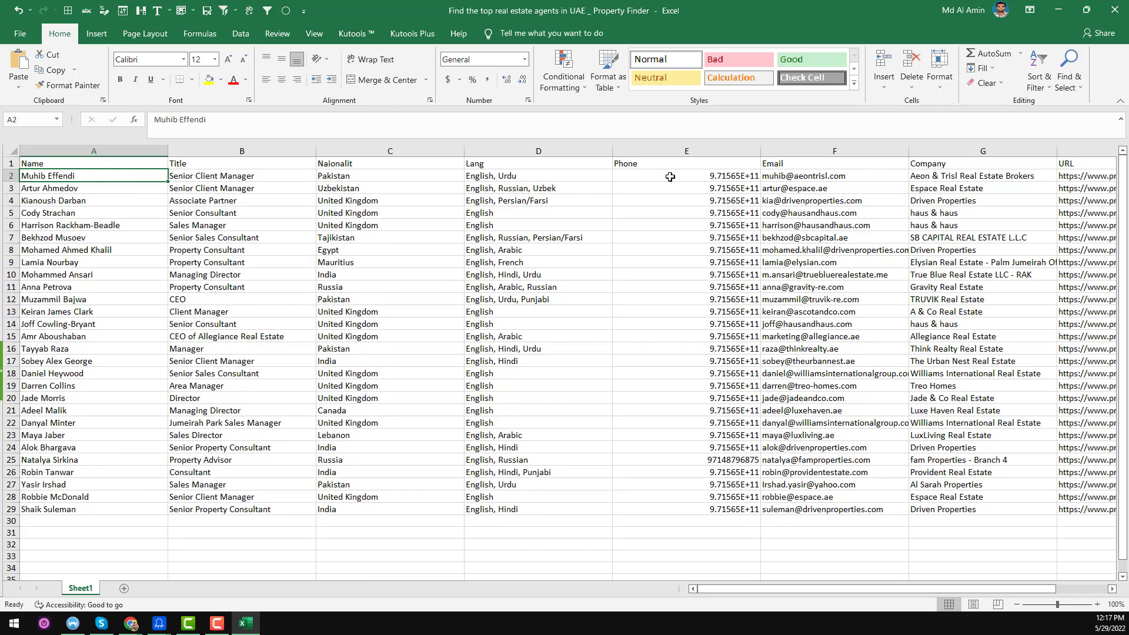
- Check the full phone numbers stored in several cells of the Phone column
left_click(671, 177)
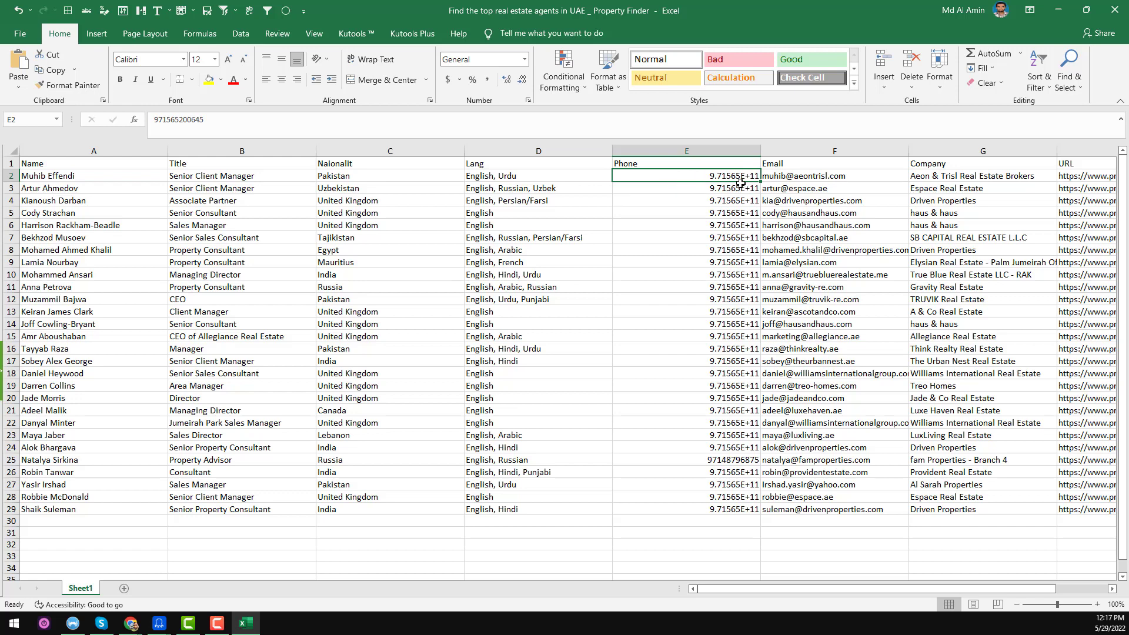
left_click(717, 375)
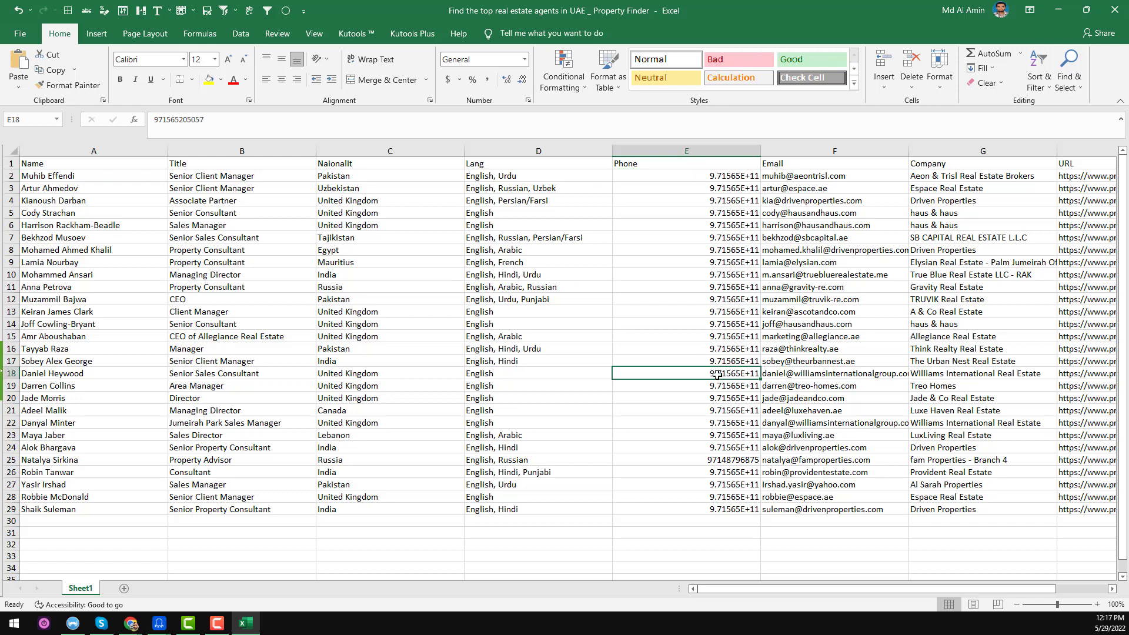
left_click(711, 252)
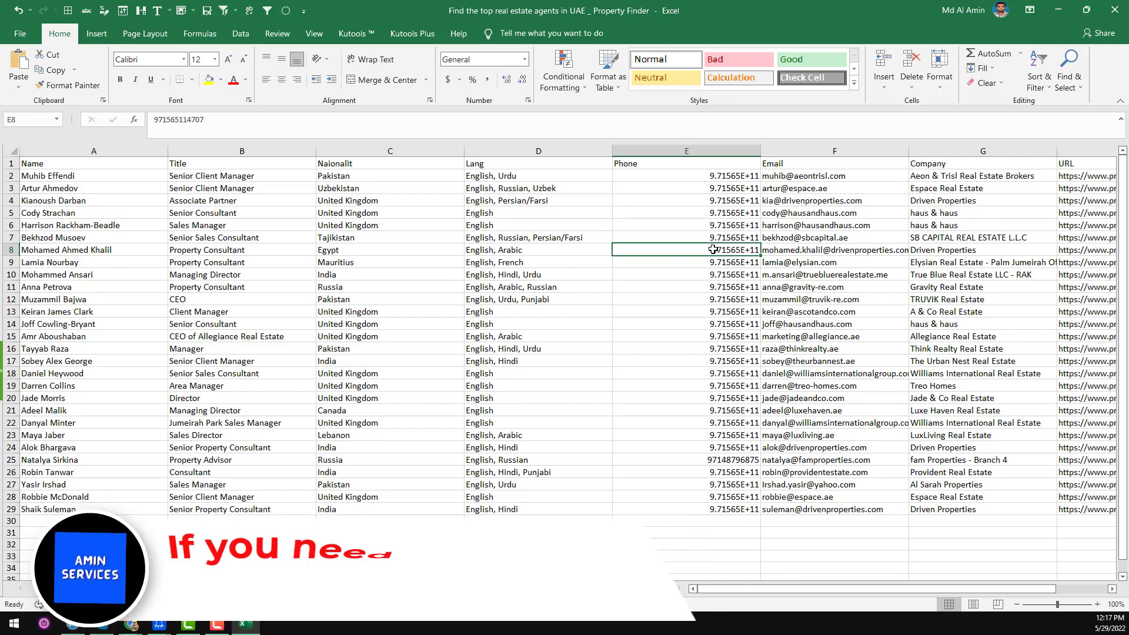
left_click(727, 176)
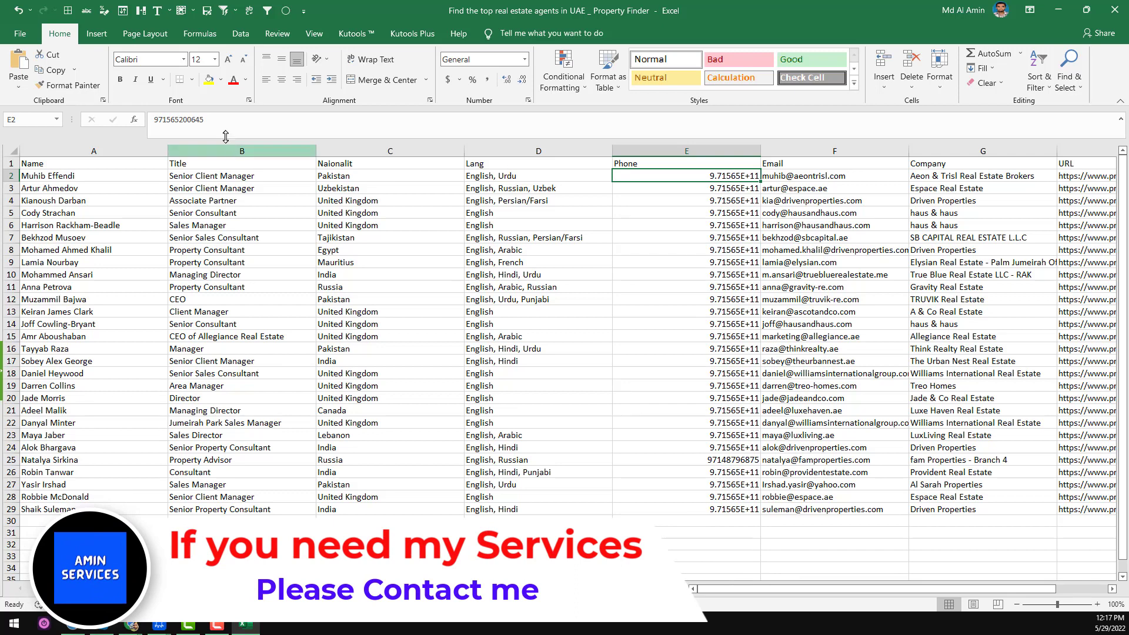
left_click(698, 301)
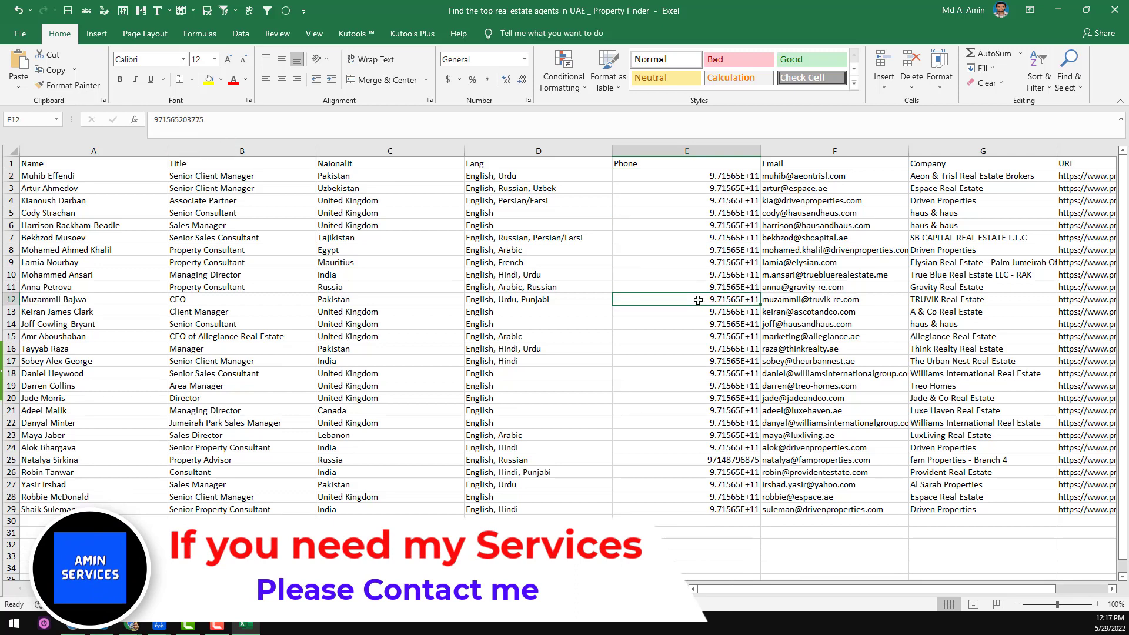
left_click(698, 336)
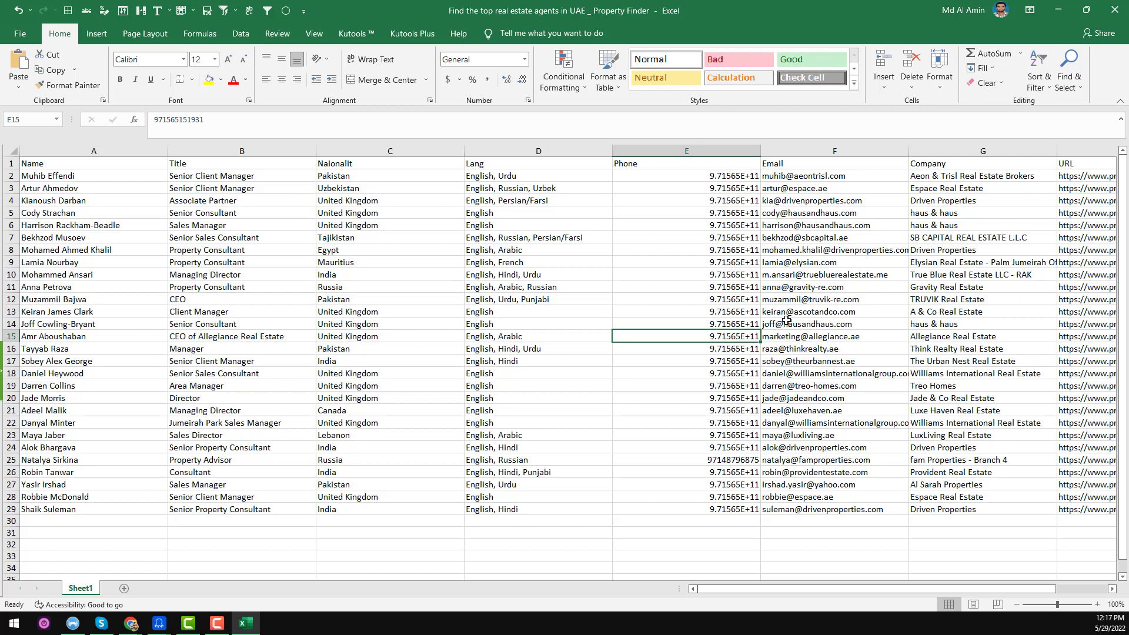
left_click(724, 282)
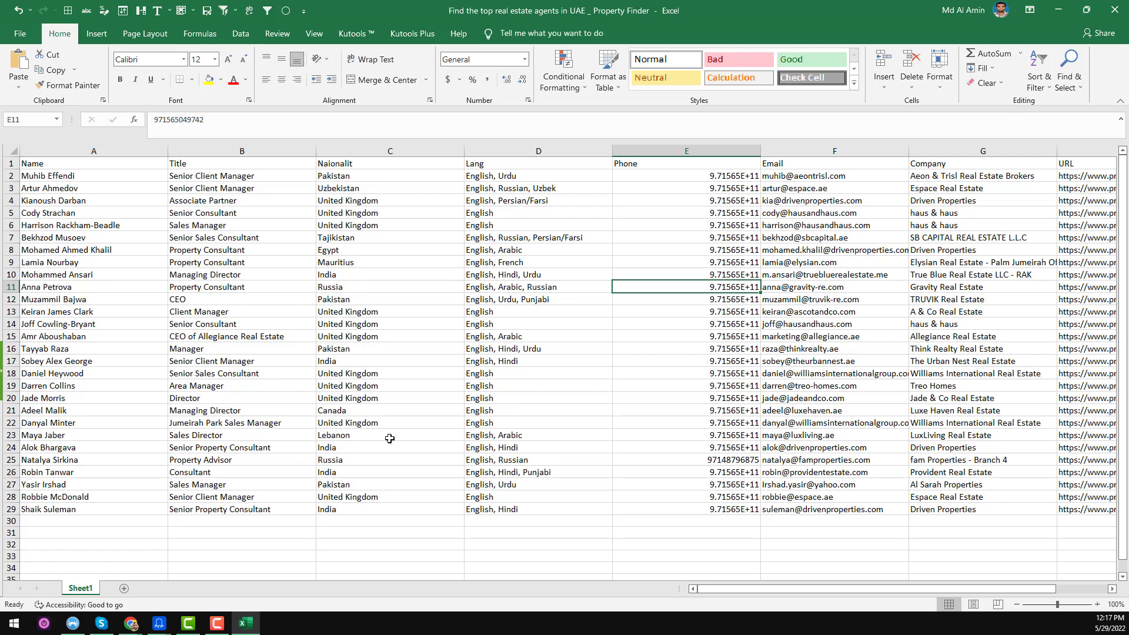
- Switch to Chrome and show the Amin Services YouTube channel's videos page
left_click(132, 626)
left_click(70, 582)
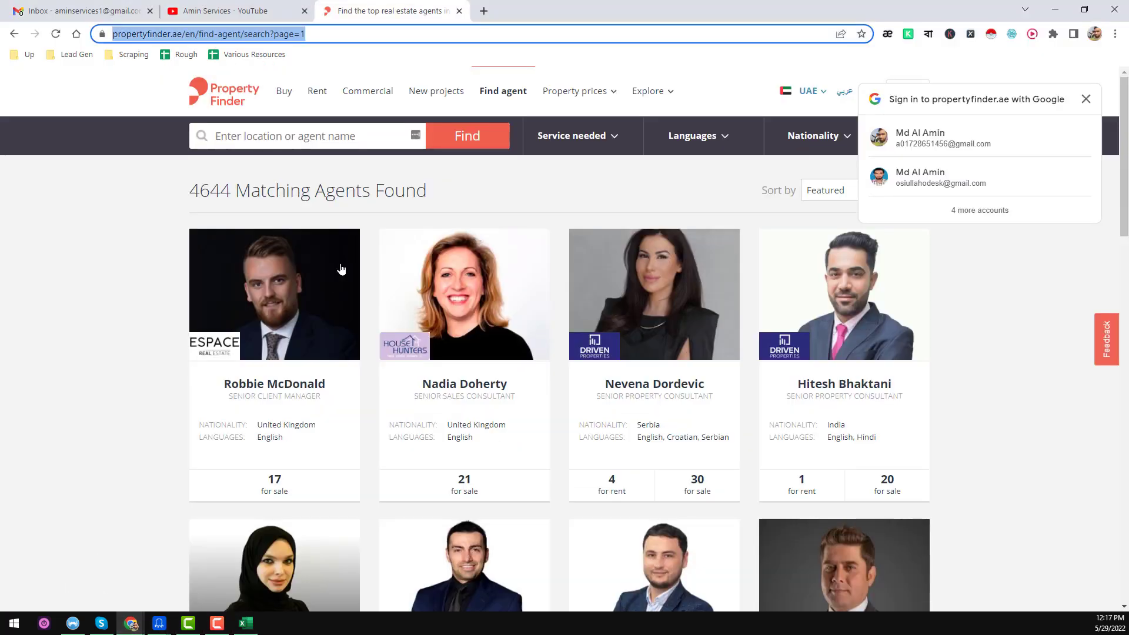
left_click(256, 13)
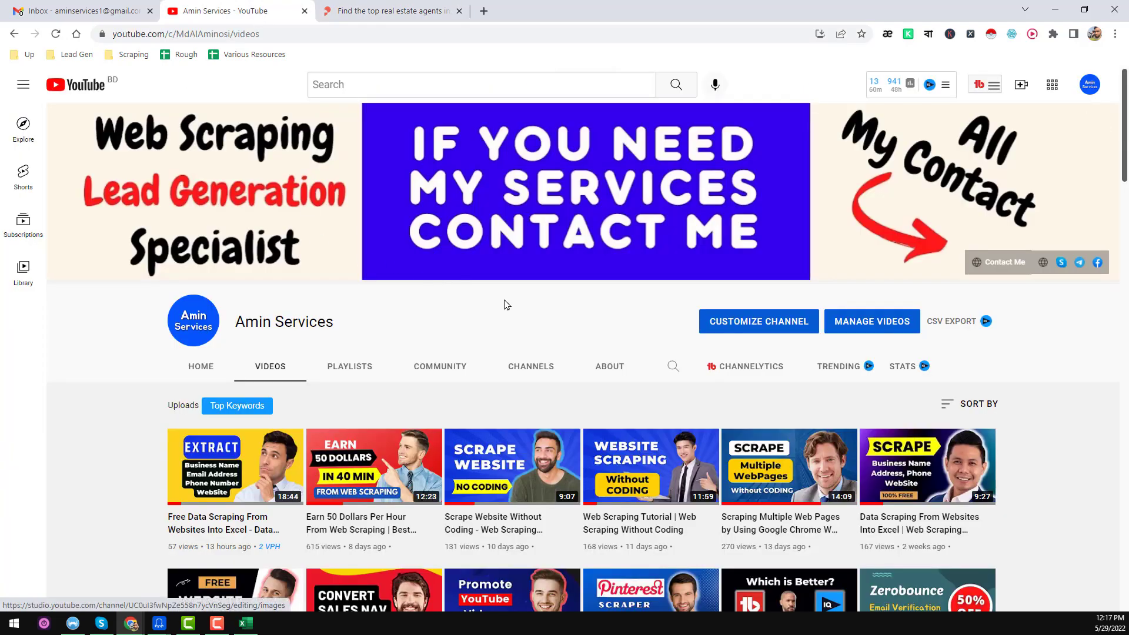